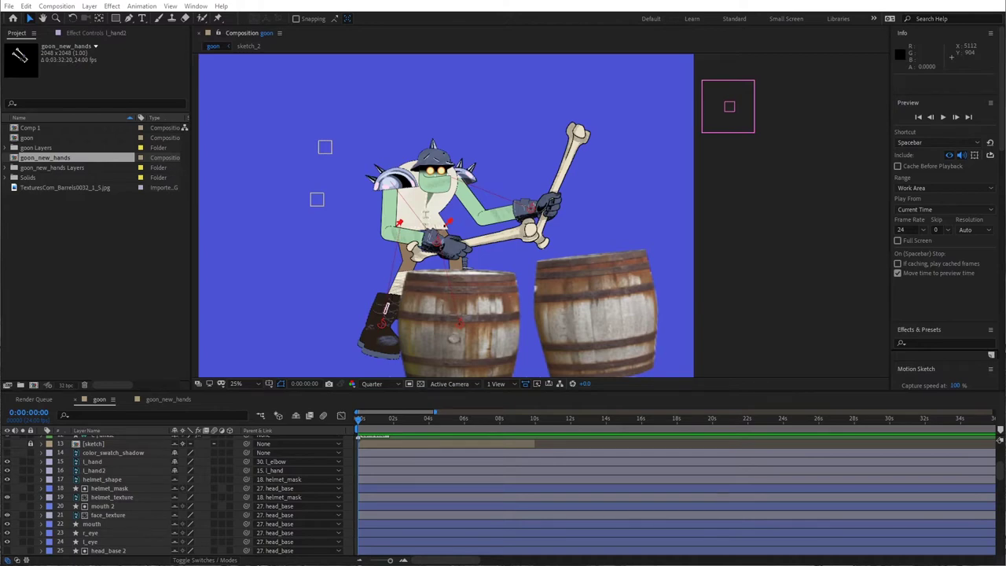
Play Brigantine Party Machine in Groove Music from about 0:32, then pause and close the player.
{"action": "key", "text": "alt+Tab"}
{"action": "left_click_drag", "start_coordinate": [747, 69], "coordinate": [655, 153]}
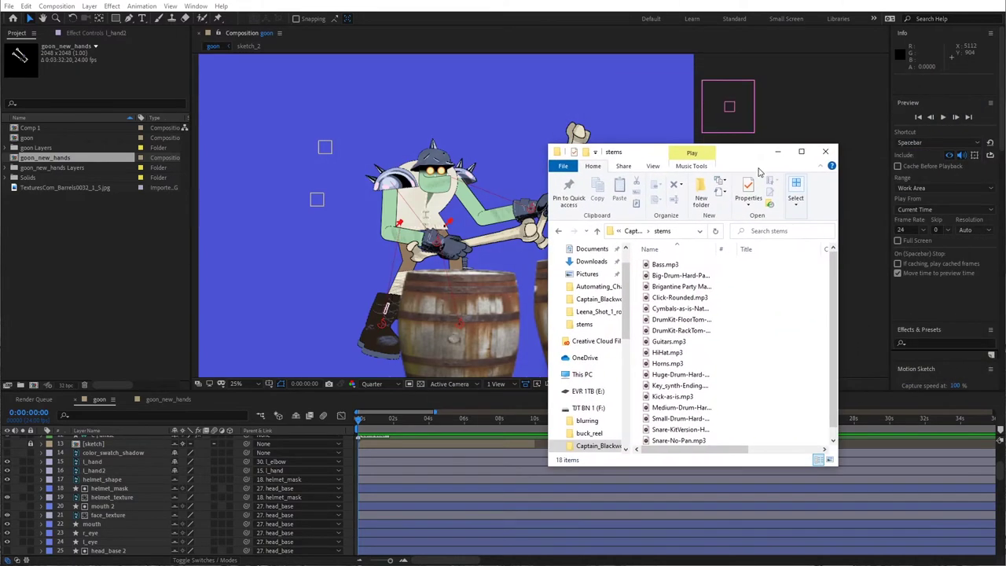
{"action": "double_click", "coordinate": [669, 290]}
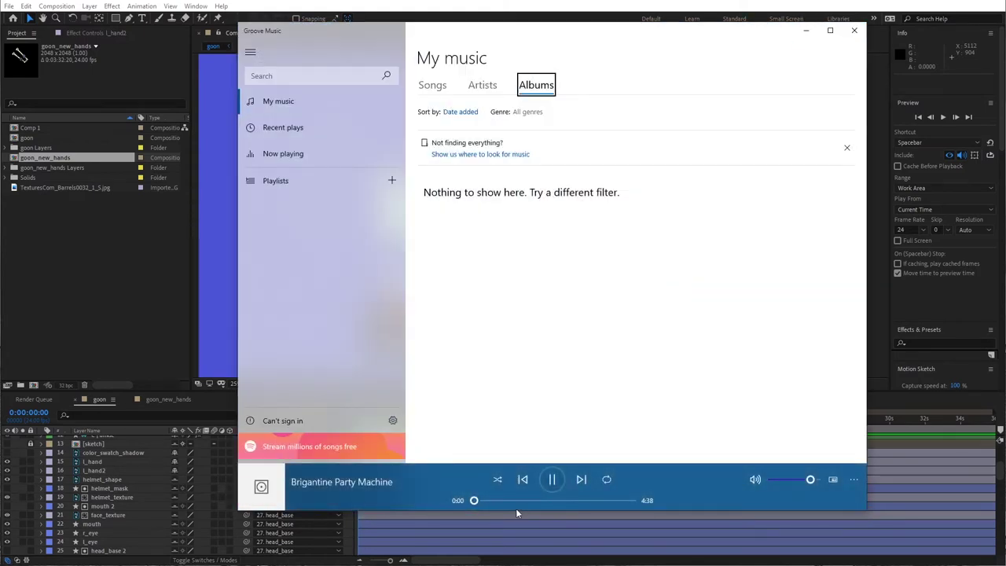
{"action": "left_click_drag", "start_coordinate": [476, 501], "coordinate": [493, 501]}
{"action": "left_click", "coordinate": [552, 479]}
{"action": "left_click", "coordinate": [855, 30]}
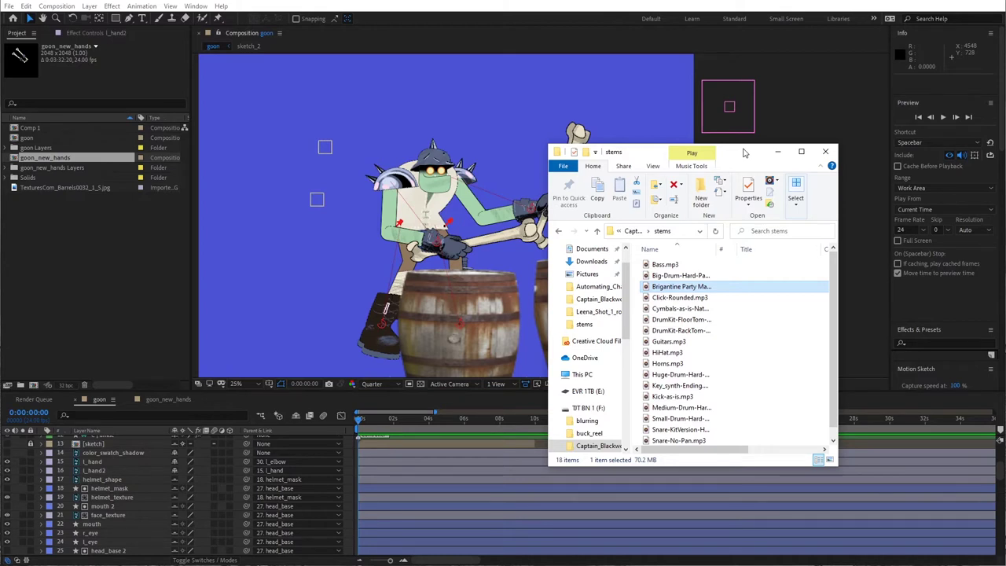
Preview the Click-Rounded and Big-Drum-Hard-Pan-LR tracks in Groove Music at volume 100.
{"action": "double_click", "coordinate": [672, 302]}
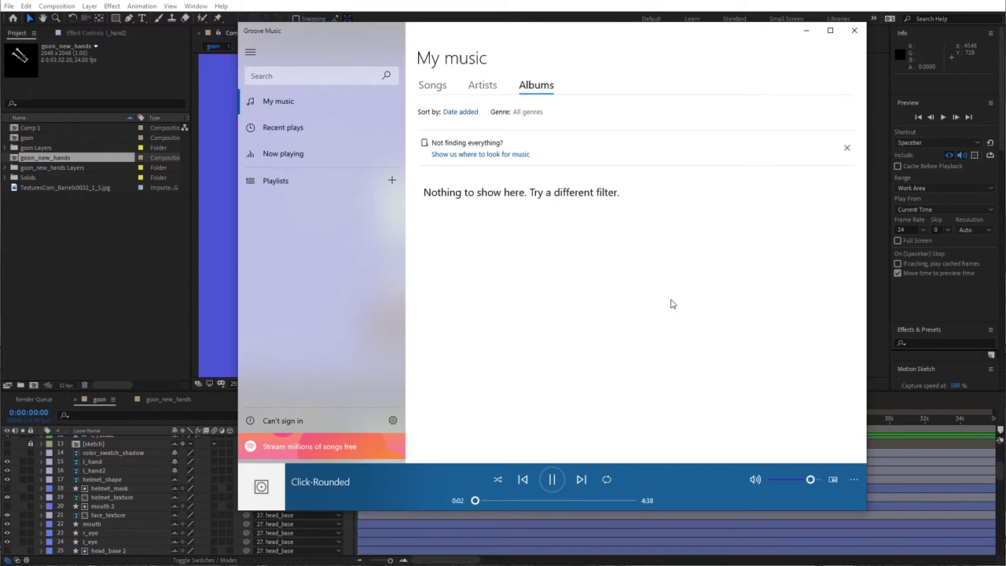
{"action": "left_click", "coordinate": [551, 479]}
{"action": "left_click", "coordinate": [854, 30]}
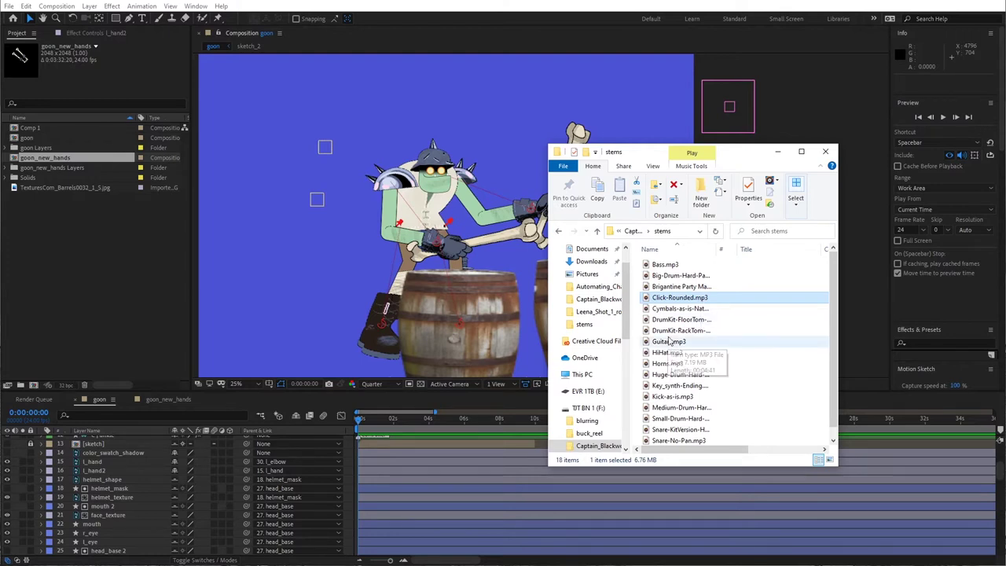
{"action": "scroll", "coordinate": [687, 354], "scroll_direction": "down", "scroll_amount": 1}
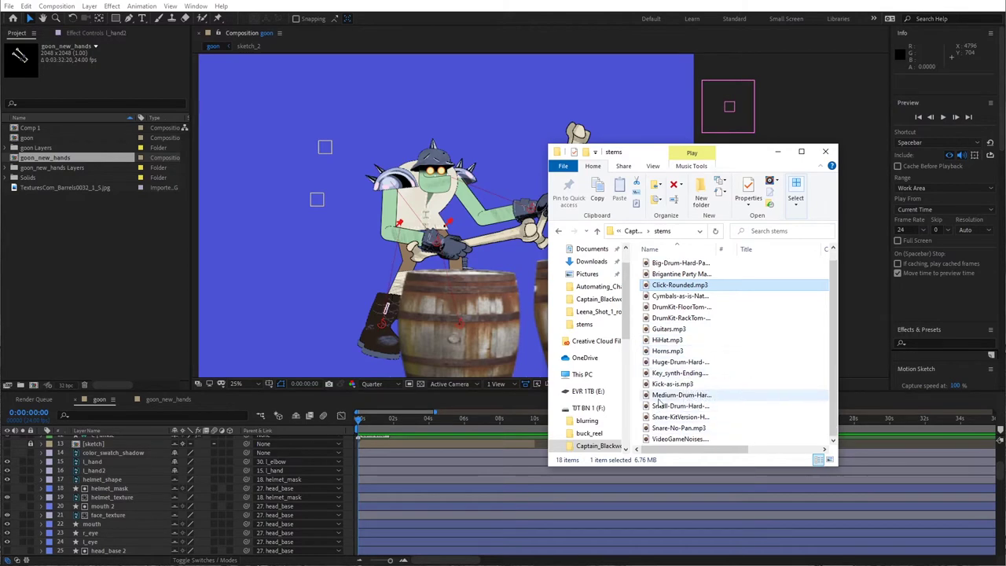
{"action": "scroll", "coordinate": [659, 403], "scroll_direction": "up", "scroll_amount": 1}
{"action": "double_click", "coordinate": [669, 277]}
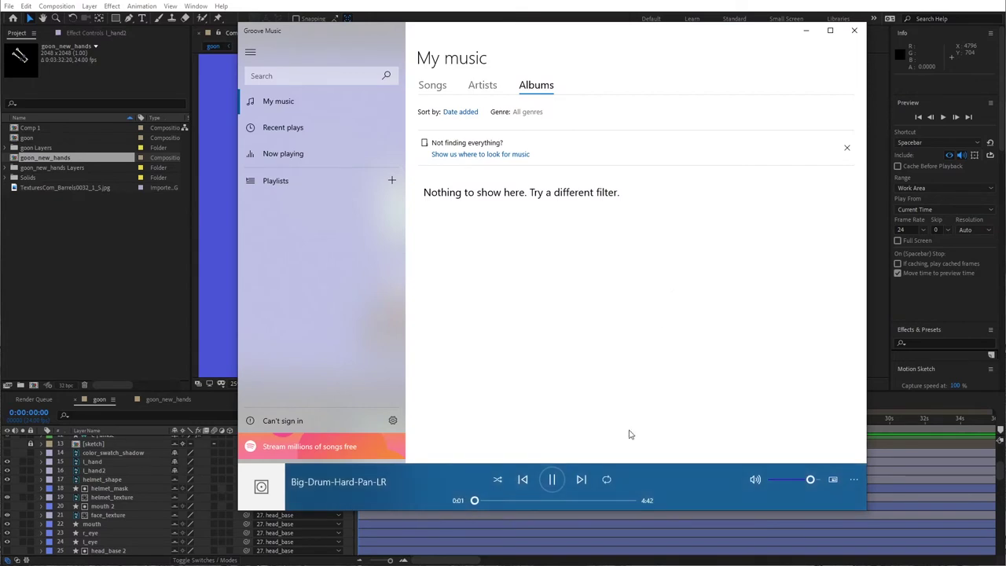
{"action": "left_click_drag", "start_coordinate": [813, 481], "coordinate": [821, 483]}
{"action": "left_click", "coordinate": [554, 480]}
{"action": "left_click", "coordinate": [854, 30]}
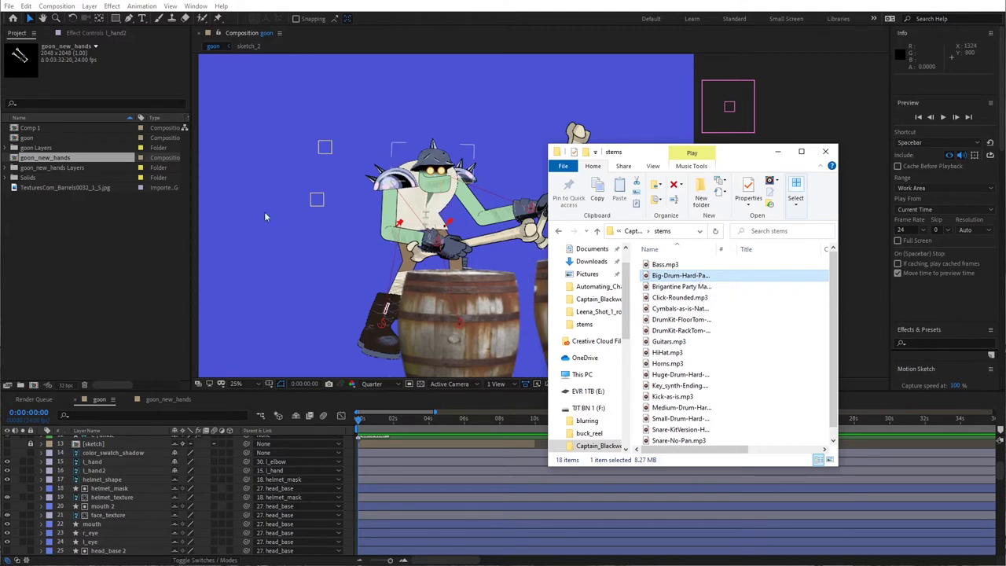
Drag Big-Drum-Hard-Pan-LR, Brigantine Party Machine and Click-Rounded into After Effects.
{"action": "left_click", "coordinate": [681, 286], "text": "ctrl"}
{"action": "scroll", "coordinate": [691, 302], "scroll_direction": "down", "scroll_amount": 1}
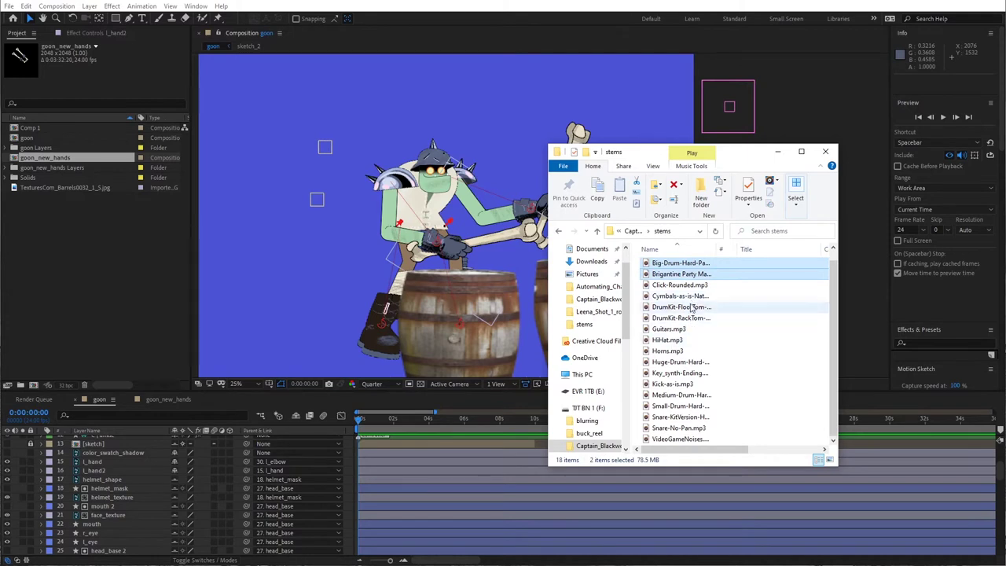
{"action": "left_click", "coordinate": [687, 285], "text": "ctrl"}
{"action": "scroll", "coordinate": [691, 287], "scroll_direction": "up", "scroll_amount": 1}
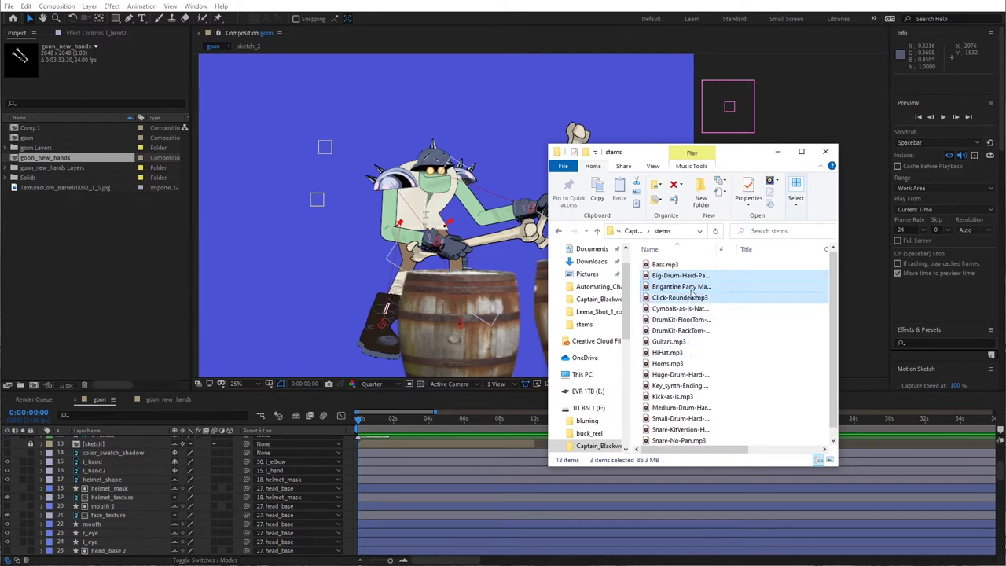
{"action": "left_click_drag", "start_coordinate": [690, 284], "coordinate": [107, 291]}
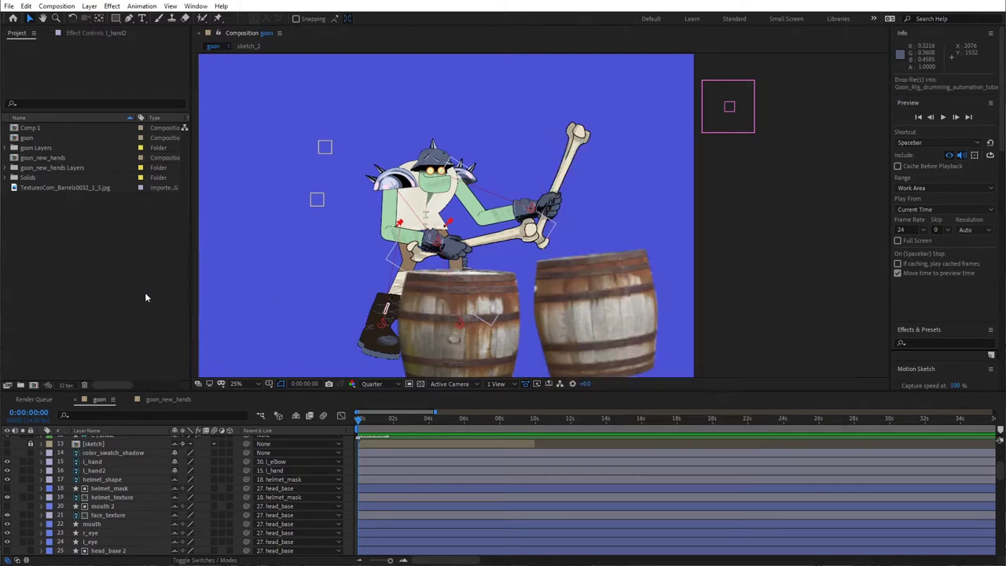
Drag the three imported audio files from the Project panel into the goon timeline.
{"action": "left_click", "coordinate": [94, 293]}
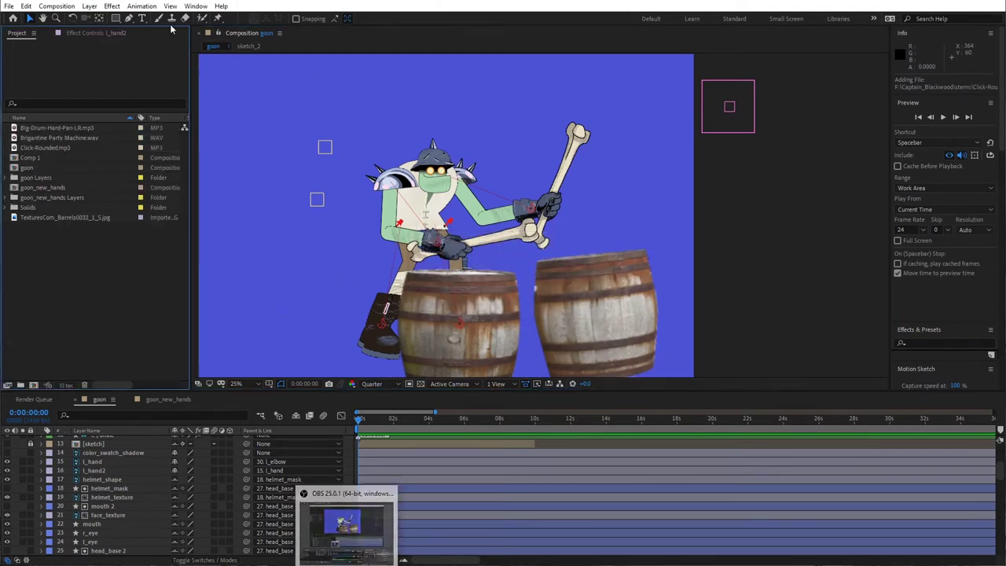
{"action": "left_click", "coordinate": [61, 138], "text": "shift"}
{"action": "left_click", "coordinate": [55, 148], "text": "shift"}
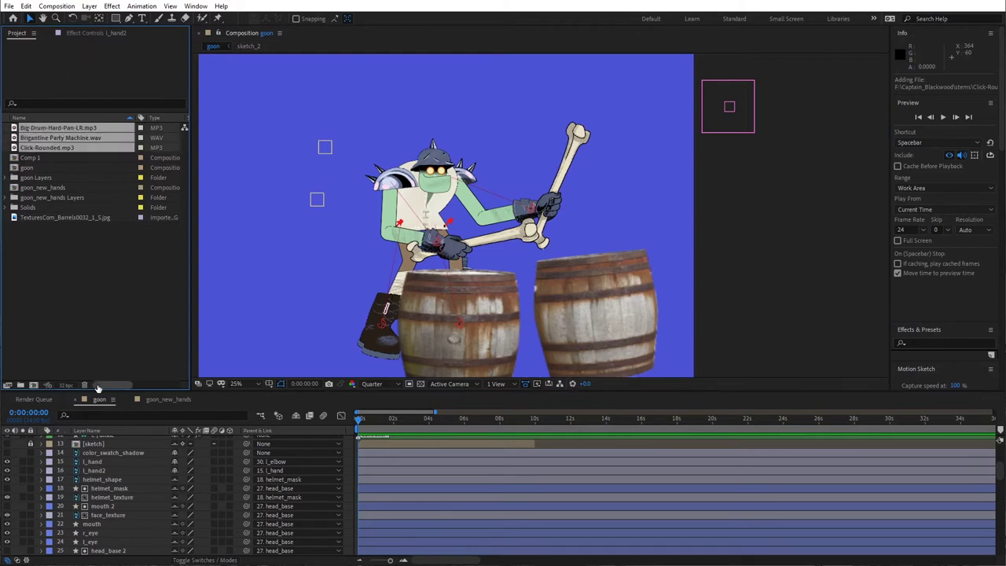
{"action": "scroll", "coordinate": [106, 482], "scroll_direction": "up", "scroll_amount": 4}
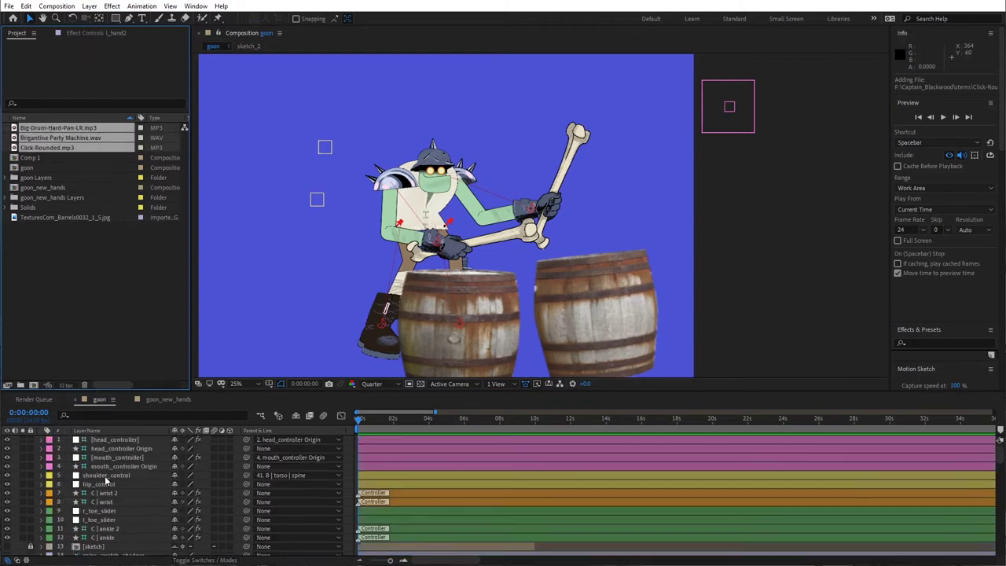
{"action": "left_click_drag", "start_coordinate": [58, 149], "coordinate": [102, 441]}
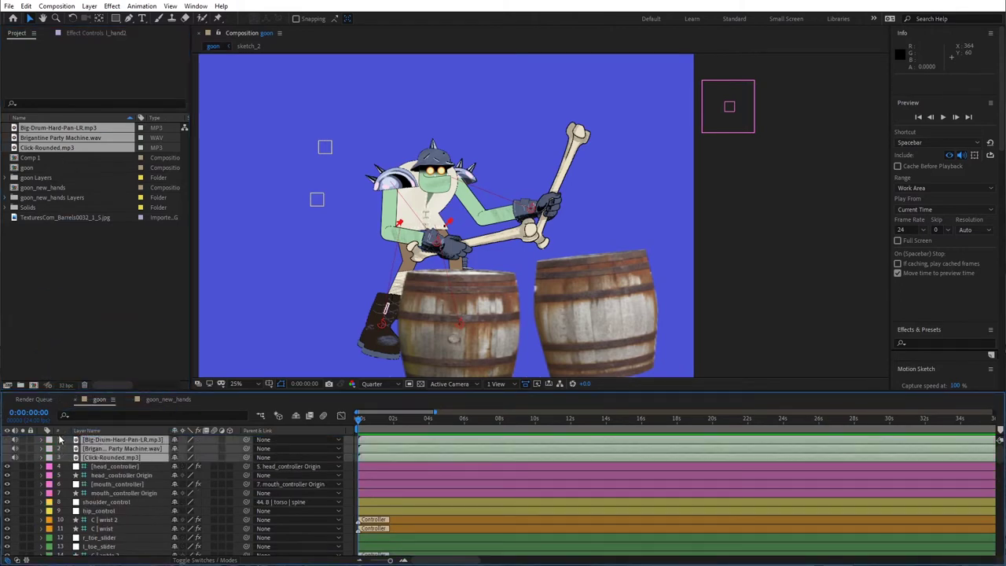
Mute the Big-Drum-Hard-Pan-LR and Brigantine Party Machine audio layers.
{"action": "left_click", "coordinate": [116, 467]}
{"action": "left_click", "coordinate": [120, 458]}
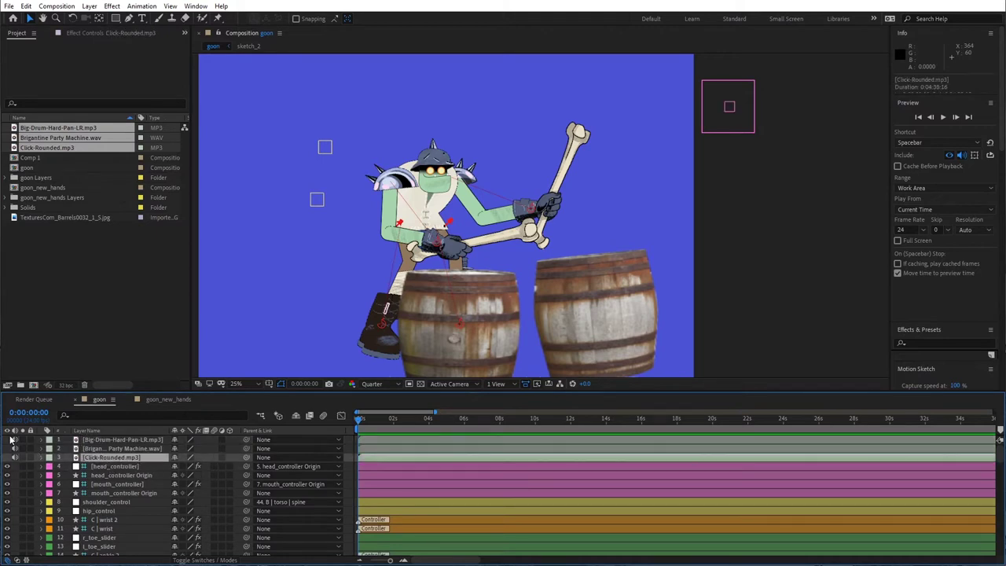
{"action": "left_click_drag", "start_coordinate": [14, 439], "coordinate": [15, 450]}
Convert the Click-Rounded.mp3 layer's audio to amplitude keyframes.
{"action": "right_click", "coordinate": [100, 459]}
{"action": "mouse_move", "coordinate": [177, 324]}
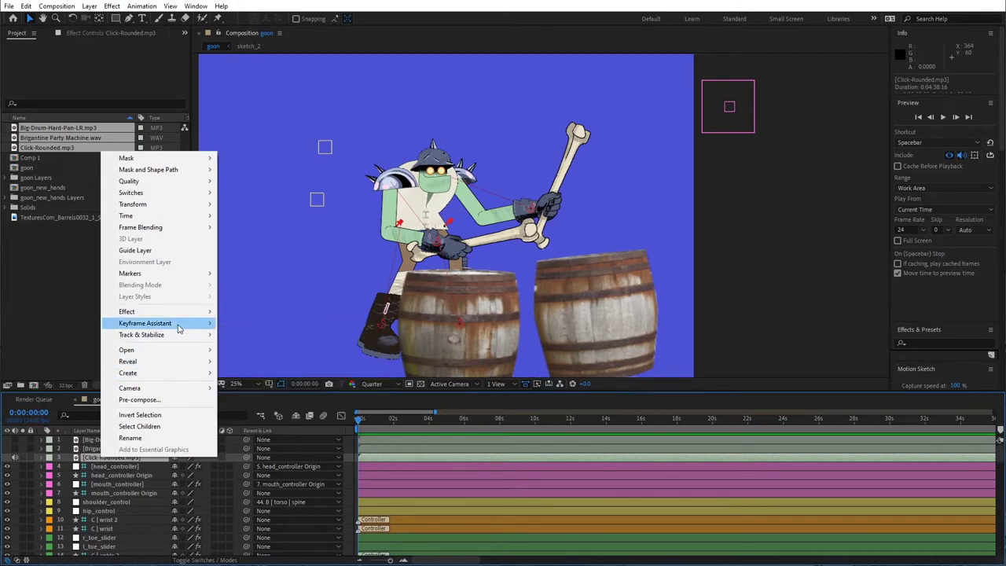
{"action": "left_click", "coordinate": [258, 325]}
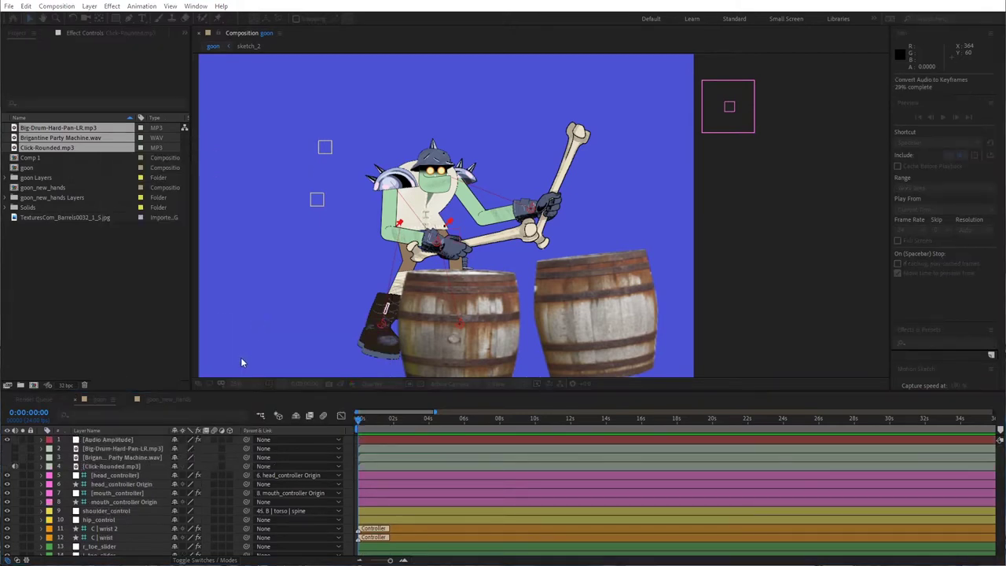
Move the Audio Amplitude null right of the frame and rename it click_audio.
{"action": "left_click", "coordinate": [125, 441]}
{"action": "left_click_drag", "start_coordinate": [446, 237], "coordinate": [710, 180]}
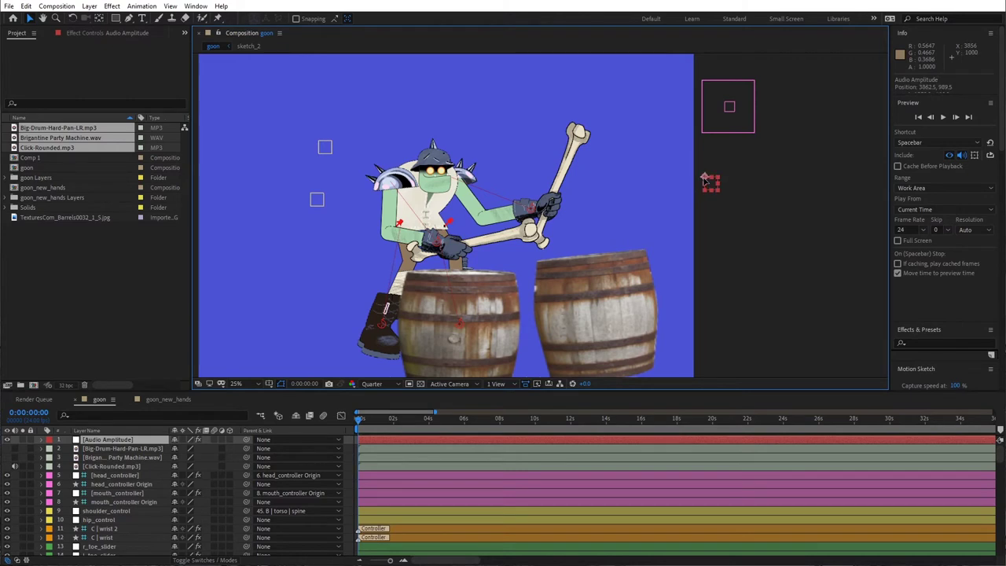
{"action": "left_click", "coordinate": [98, 442]}
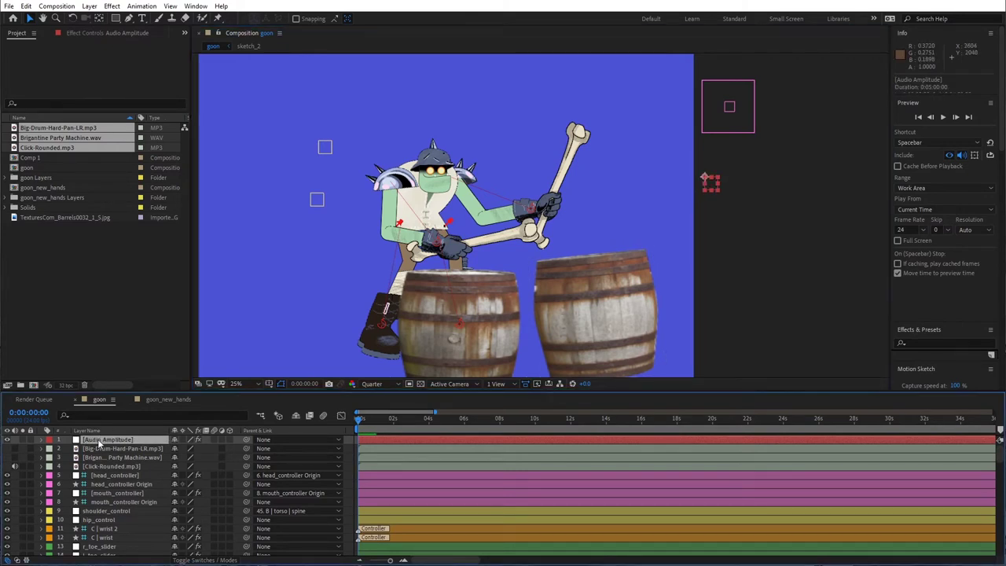
{"action": "key", "text": "Return"}
{"action": "type", "text": "click"}
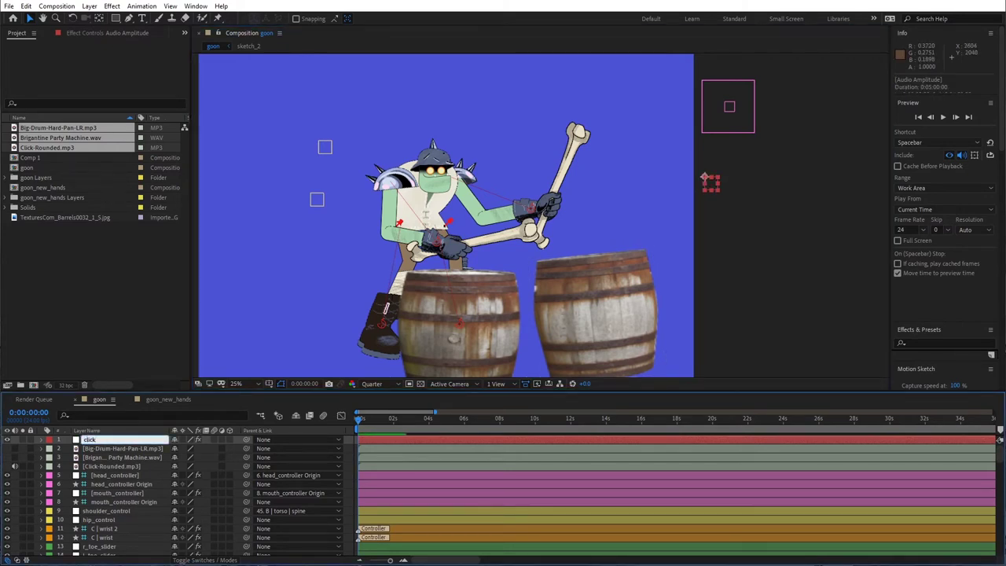
{"action": "type", "text": "_audio"}
{"action": "left_click", "coordinate": [102, 449]}
{"action": "left_click", "coordinate": [43, 467]}
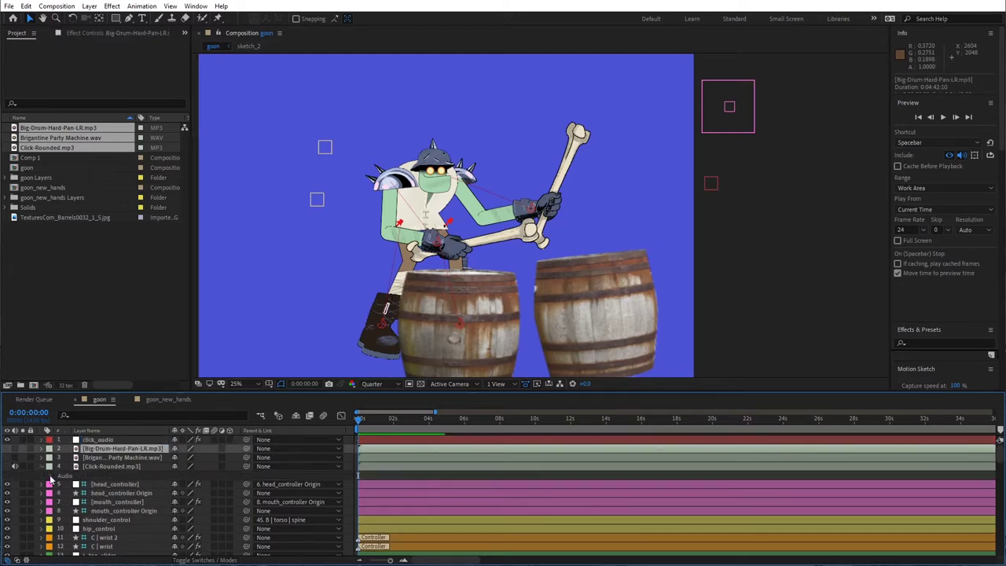
Show the Click-Rounded waveform and delete click_audio's Left and Right Channel effects, keeping Both Channels.
{"action": "left_click", "coordinate": [51, 476]}
{"action": "left_click", "coordinate": [59, 494]}
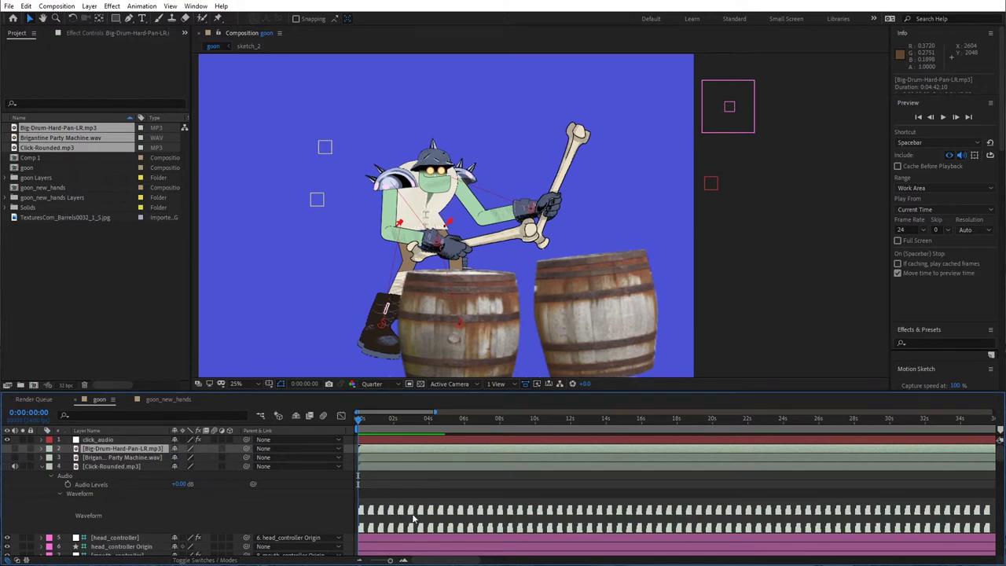
{"action": "left_click", "coordinate": [43, 440]}
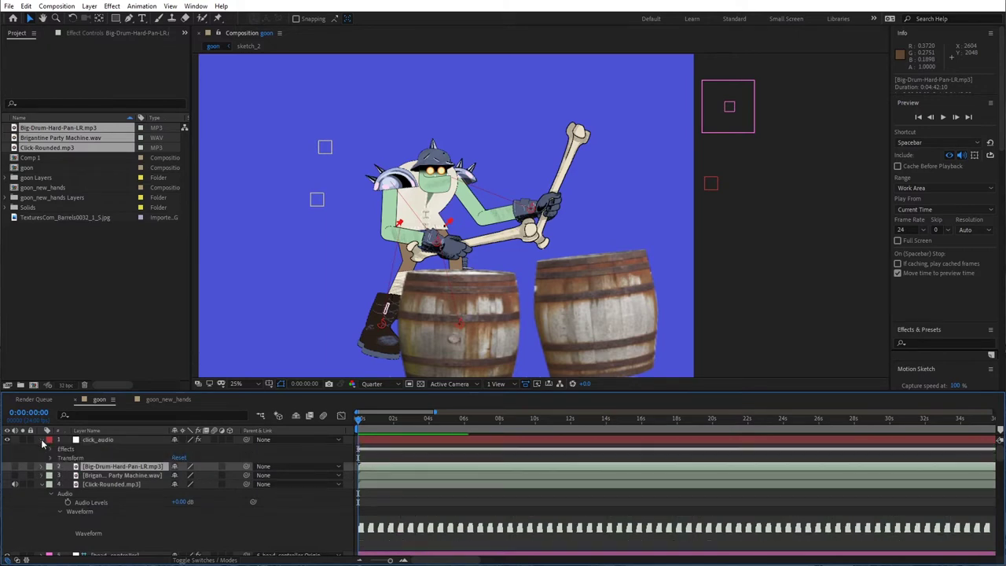
{"action": "left_click", "coordinate": [51, 449]}
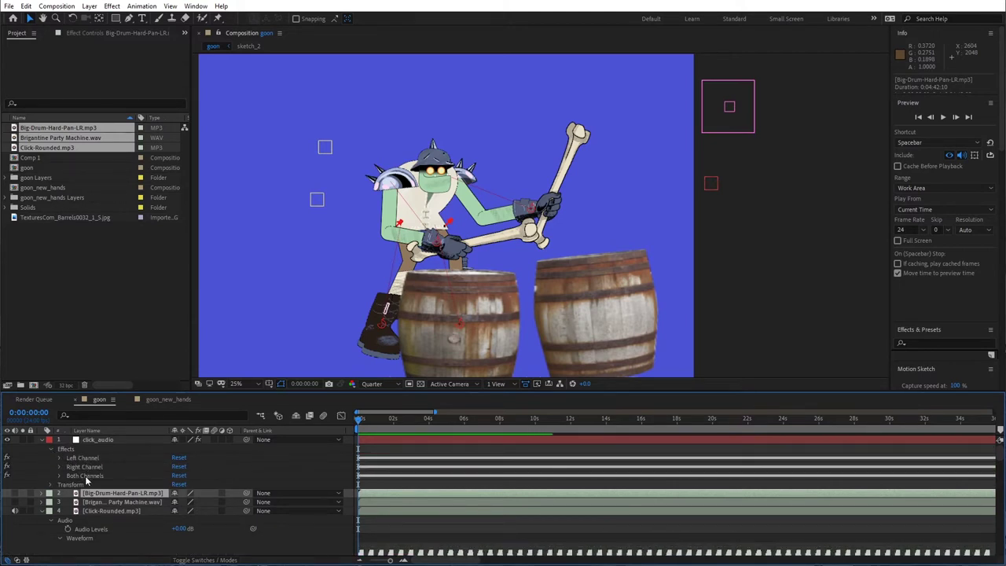
{"action": "left_click", "coordinate": [82, 459]}
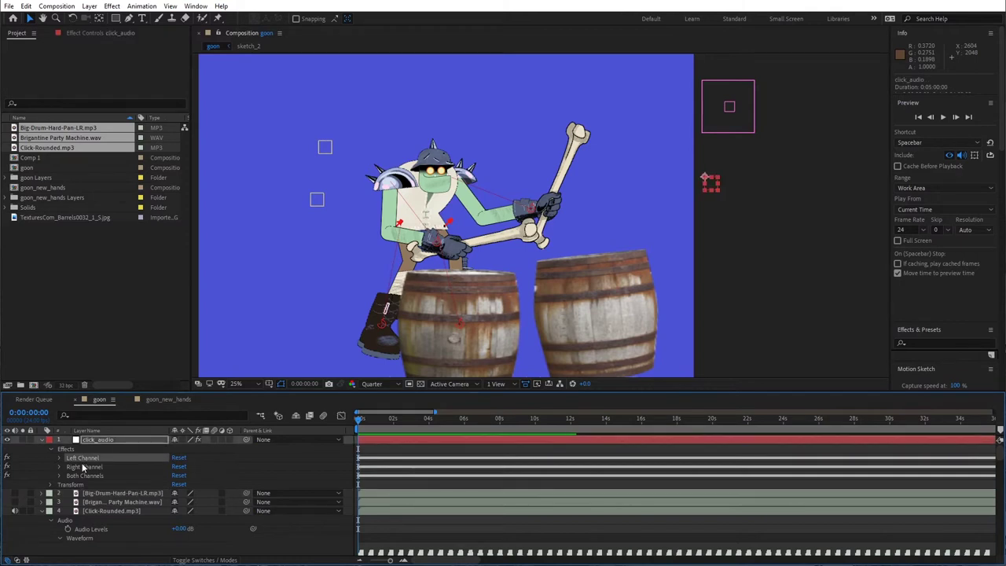
{"action": "left_click", "coordinate": [83, 467], "text": "shift"}
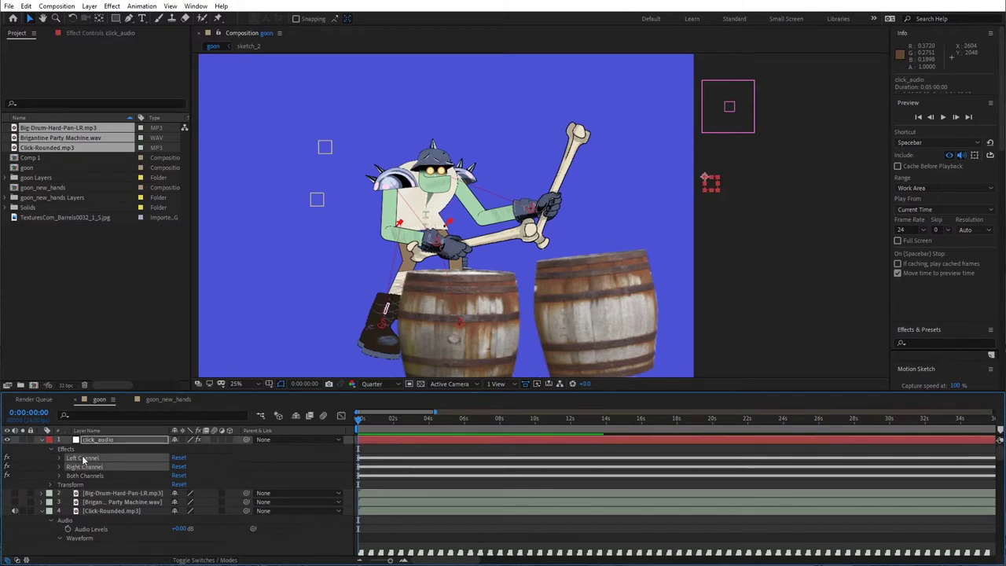
{"action": "key", "text": "Delete"}
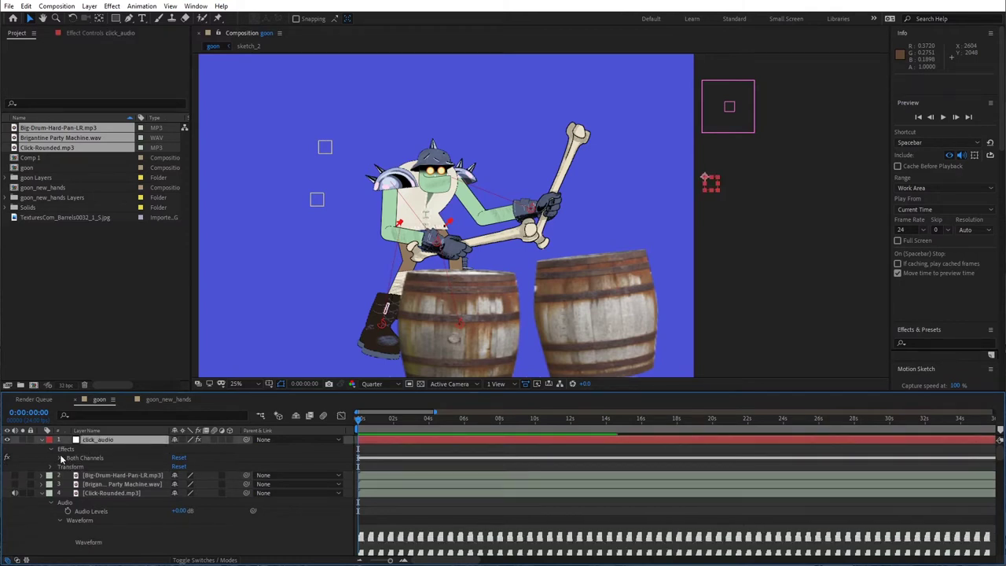
{"action": "left_click", "coordinate": [61, 458]}
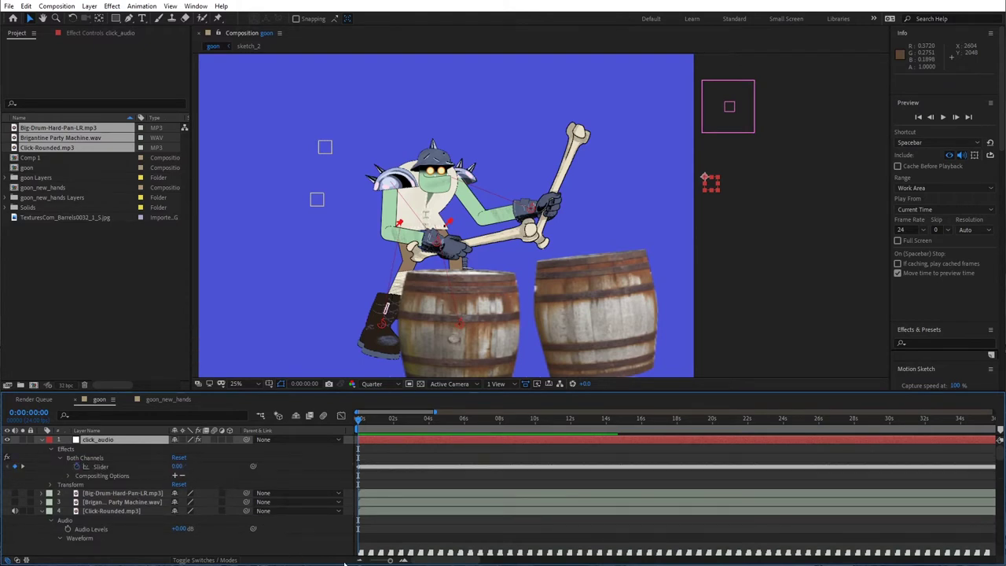
Scrub frame by frame comparing the Both Channels slider to the waveform, then play the preview.
{"action": "left_click_drag", "start_coordinate": [391, 561], "coordinate": [401, 561]}
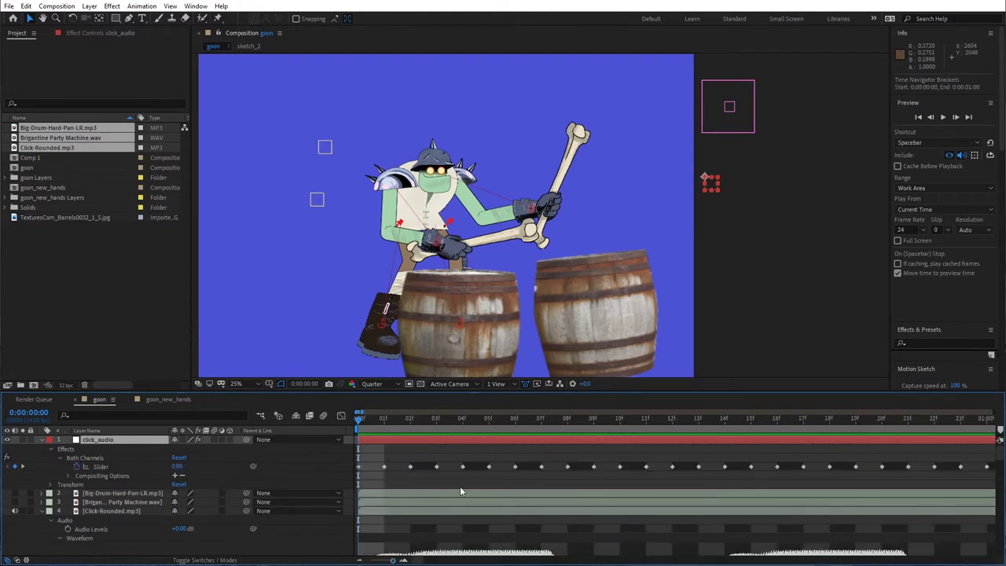
{"action": "scroll", "coordinate": [460, 491], "scroll_direction": "down", "scroll_amount": 2}
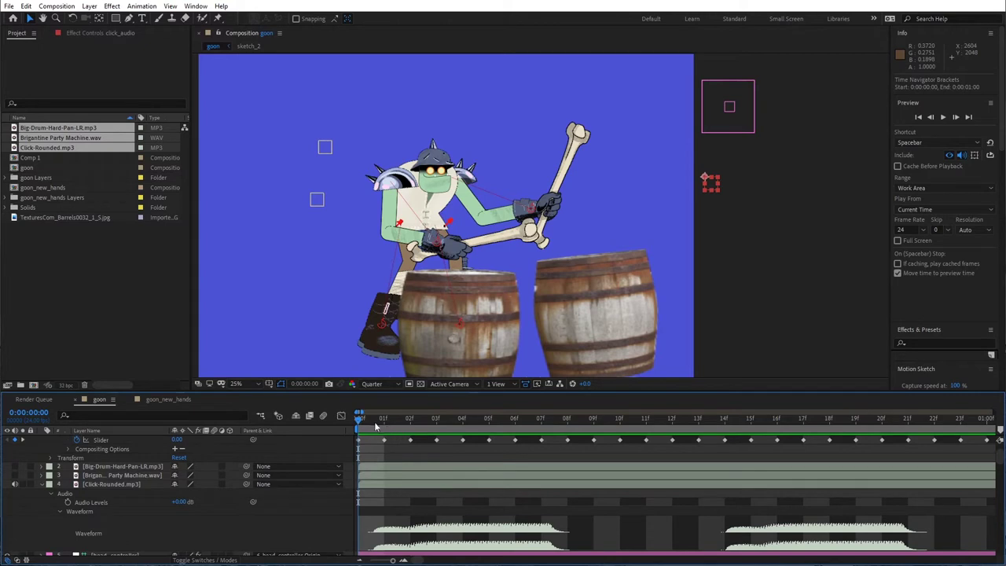
{"action": "left_click_drag", "start_coordinate": [361, 422], "coordinate": [384, 422]}
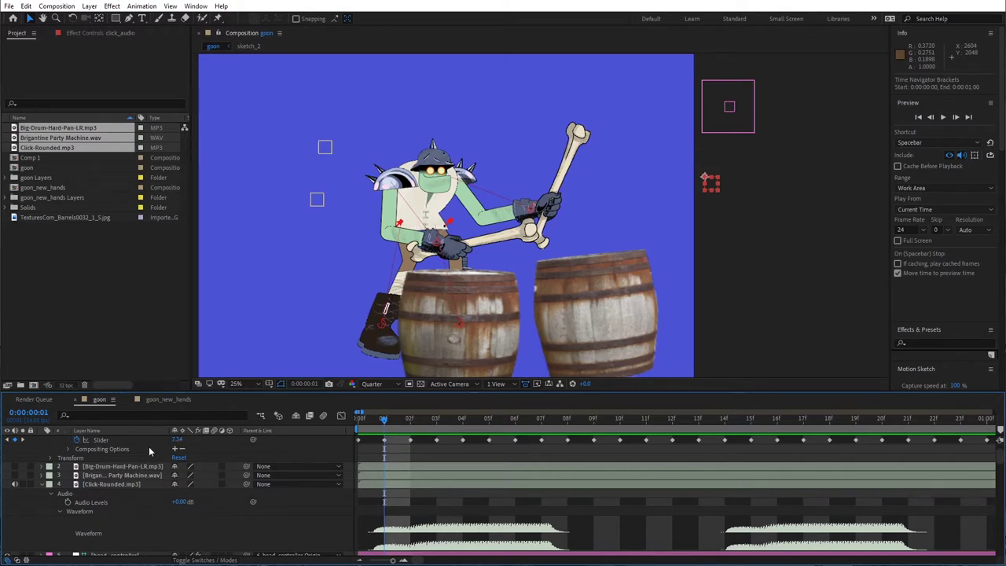
{"action": "scroll", "coordinate": [143, 451], "scroll_direction": "up", "scroll_amount": 1}
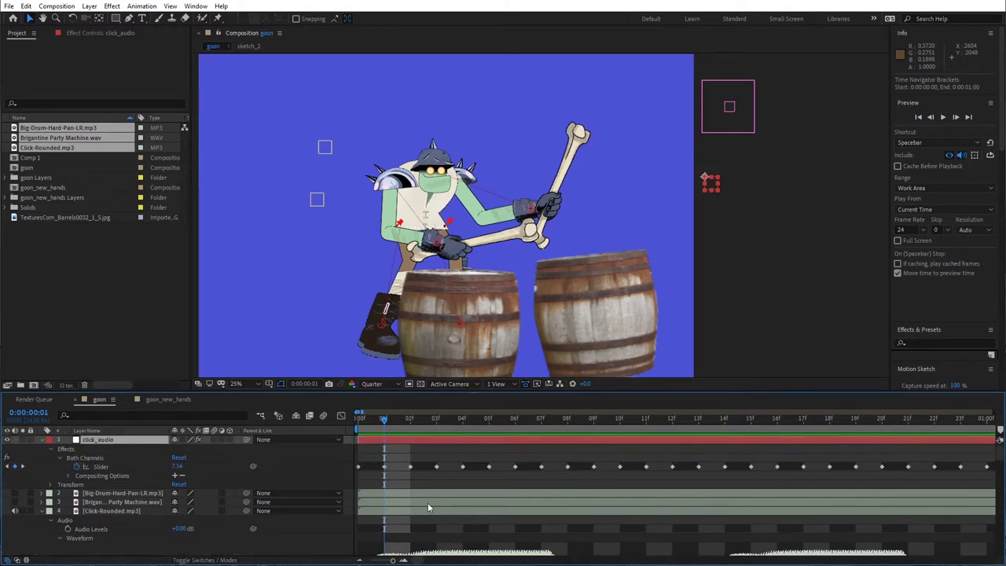
{"action": "scroll", "coordinate": [429, 507], "scroll_direction": "down", "scroll_amount": 1}
{"action": "left_click_drag", "start_coordinate": [387, 424], "coordinate": [698, 440]}
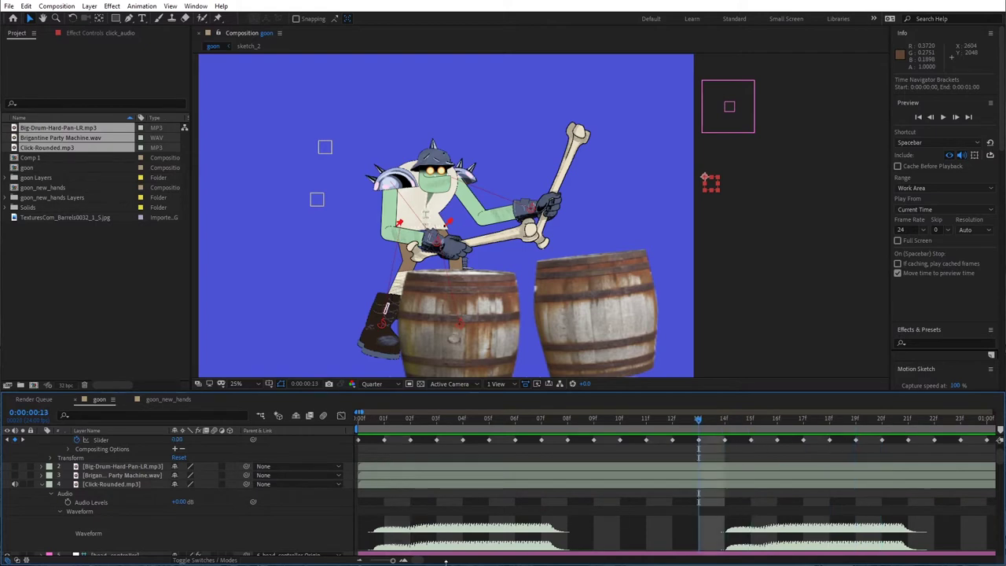
{"action": "left_click_drag", "start_coordinate": [396, 561], "coordinate": [390, 560]}
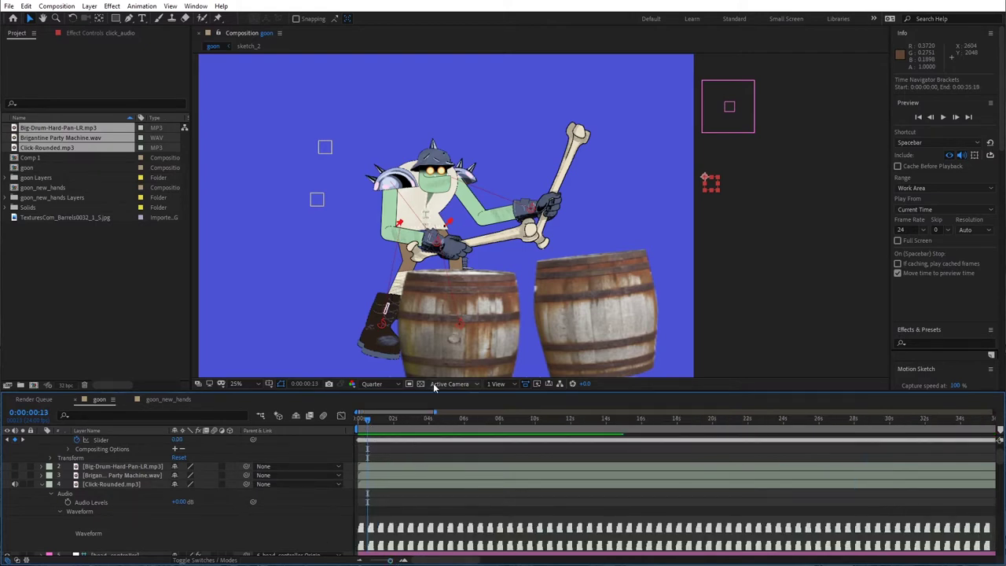
{"action": "left_click", "coordinate": [943, 117]}
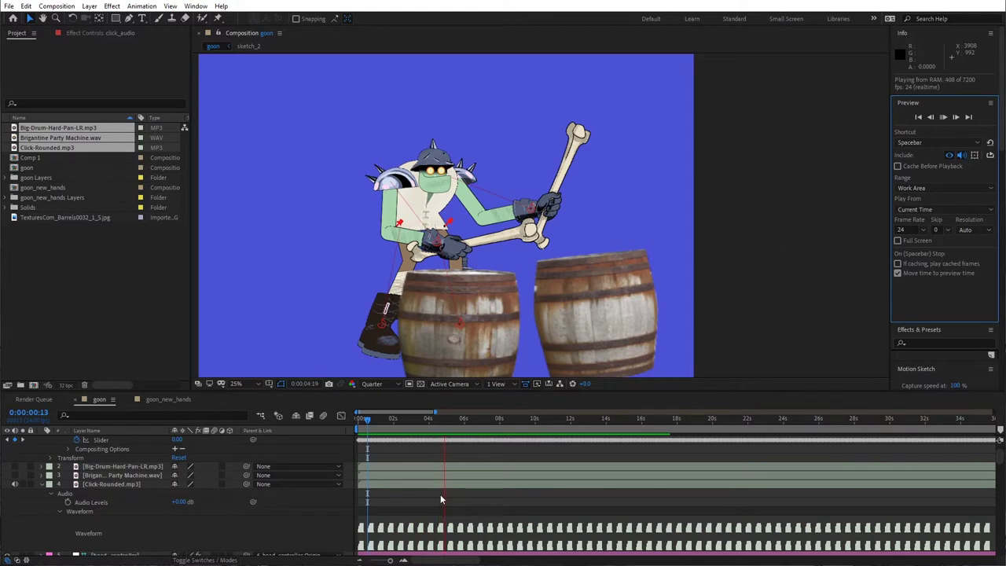
{"action": "left_click", "coordinate": [944, 118]}
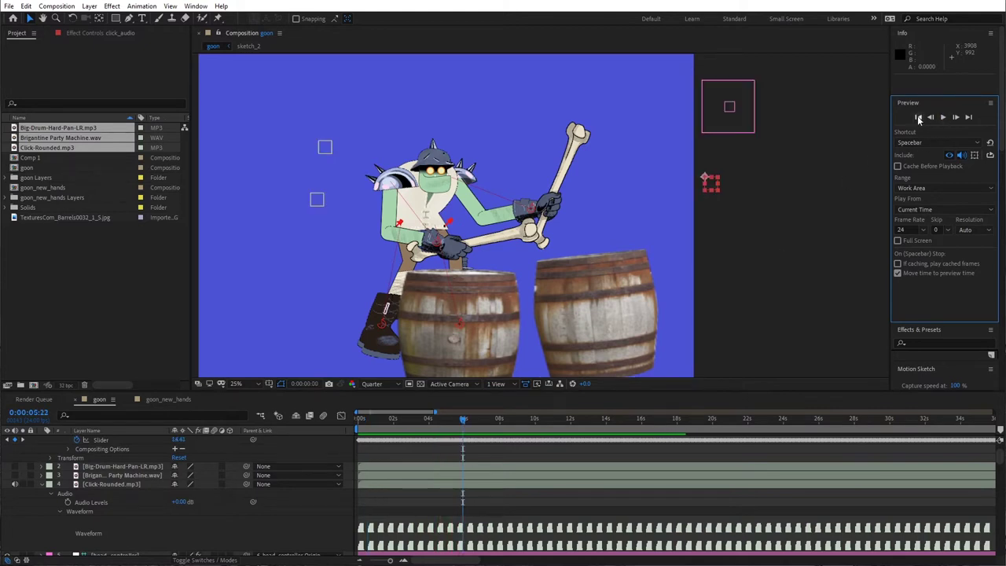
{"action": "scroll", "coordinate": [148, 495], "scroll_direction": "up", "scroll_amount": 2}
{"action": "left_click", "coordinate": [14, 513]}
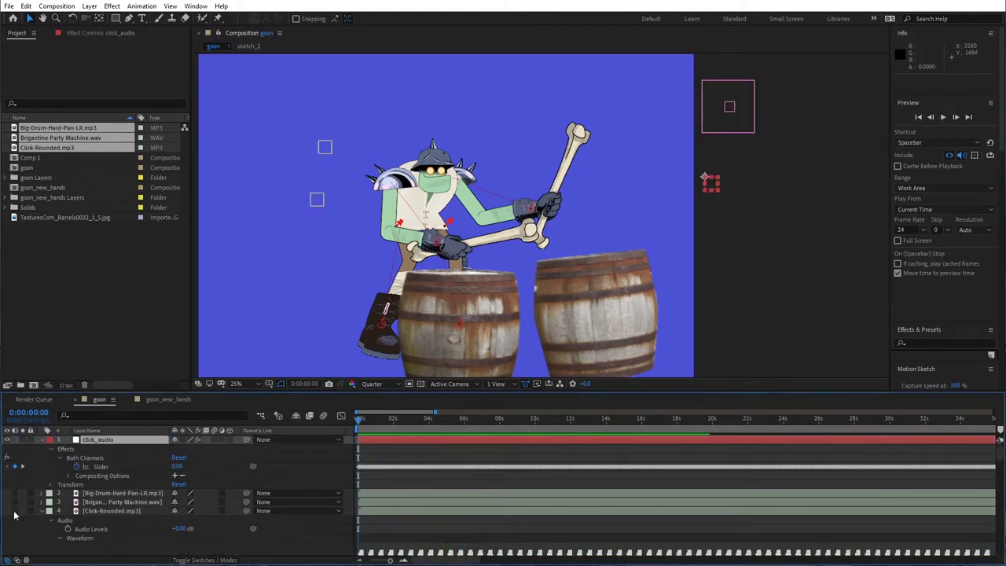
Unmute Big-Drum-Hard-Pan-LR.mp3 and convert its audio to amplitude keyframes.
{"action": "left_click", "coordinate": [44, 512]}
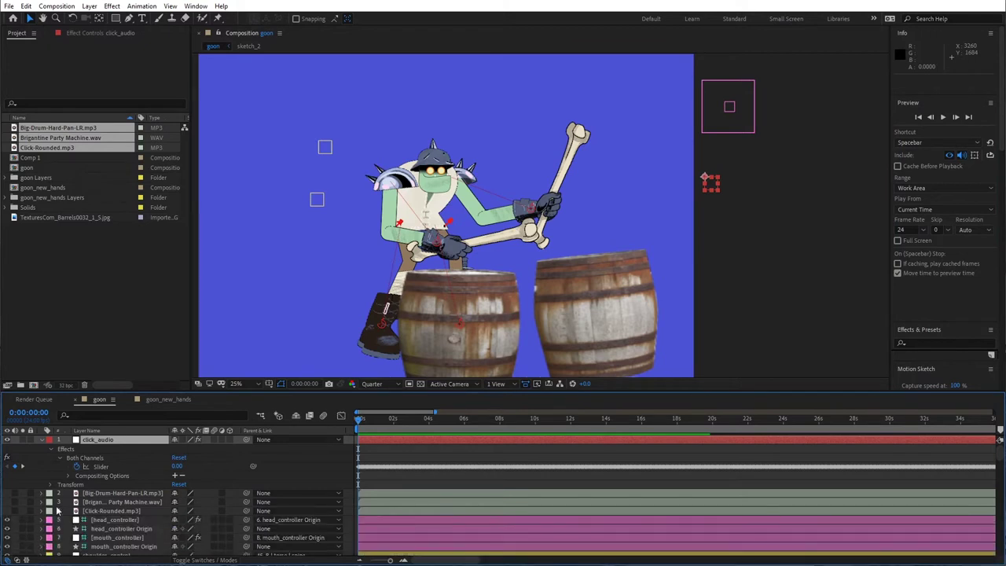
{"action": "left_click", "coordinate": [141, 494]}
{"action": "left_click", "coordinate": [14, 493]}
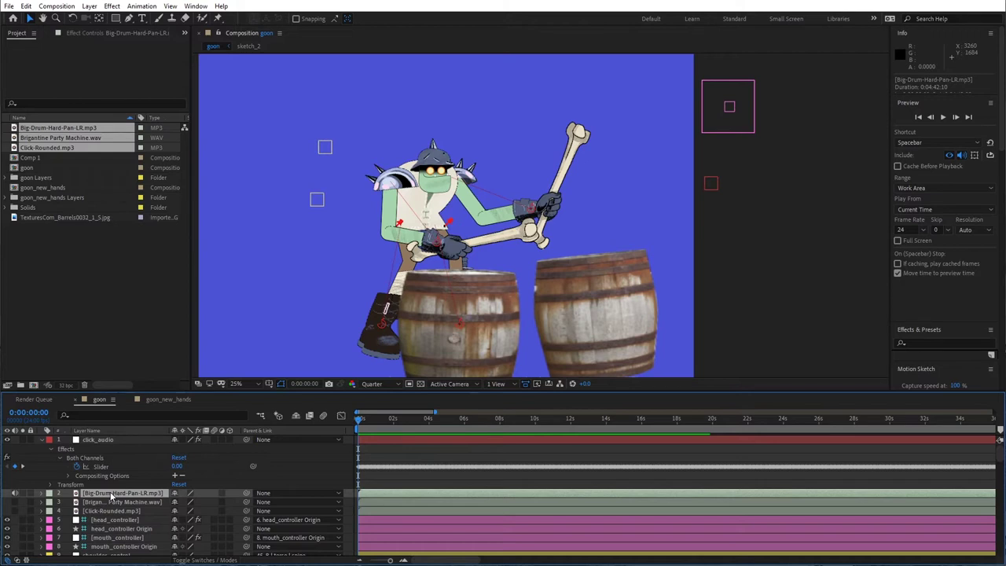
{"action": "right_click", "coordinate": [112, 497]}
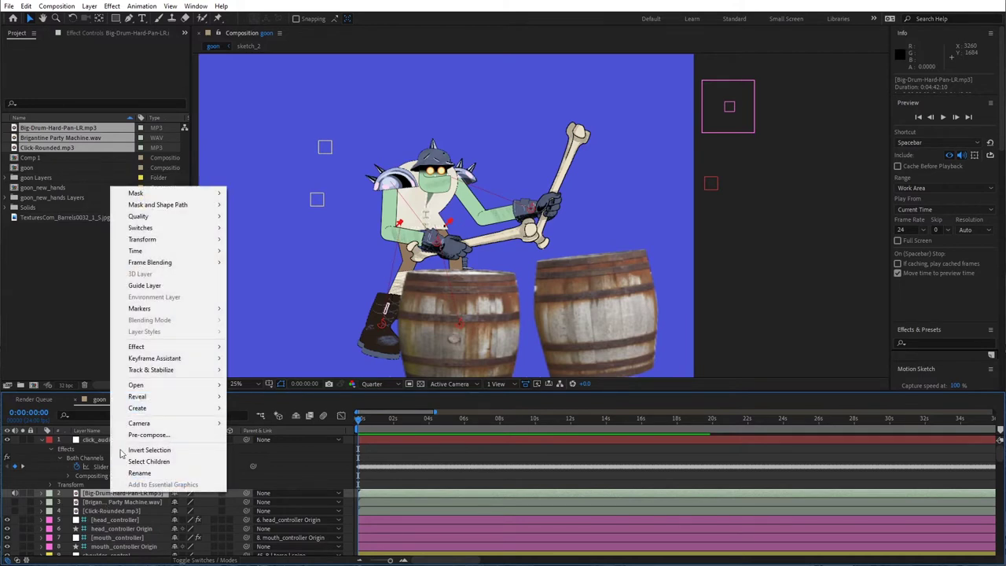
{"action": "mouse_move", "coordinate": [163, 359]}
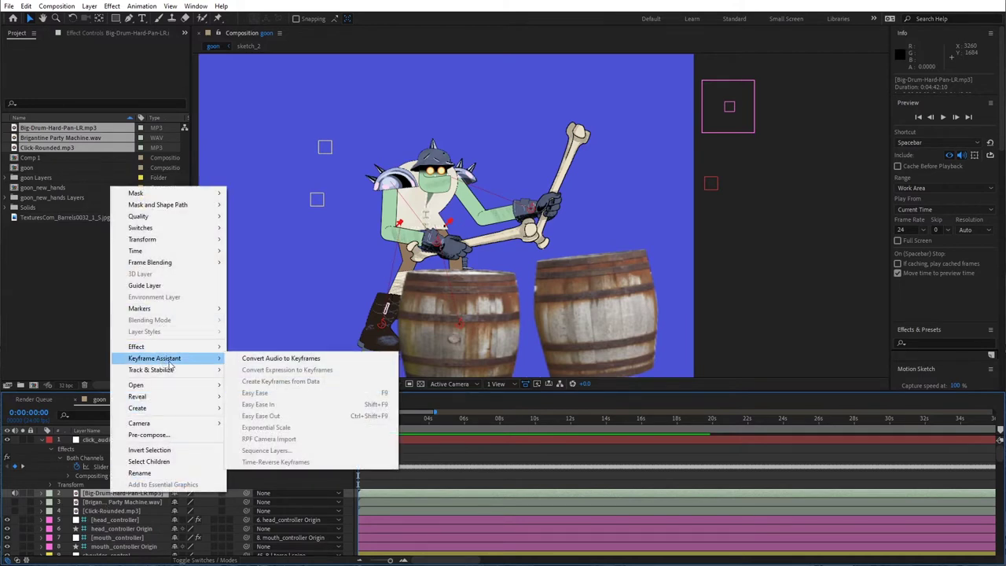
{"action": "left_click", "coordinate": [307, 361]}
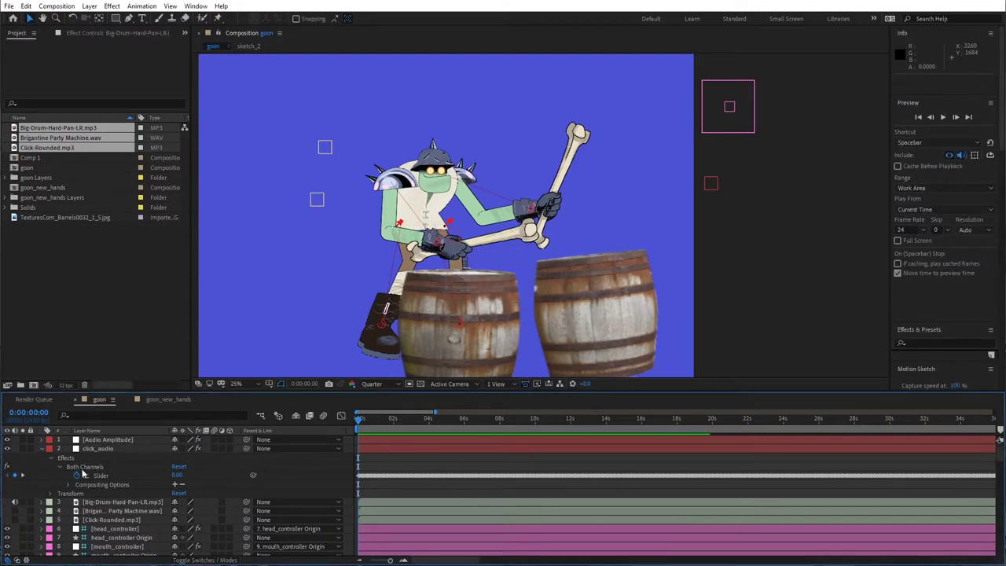
Rename the new Audio Amplitude layer to drum_audio.
{"action": "left_click", "coordinate": [83, 443]}
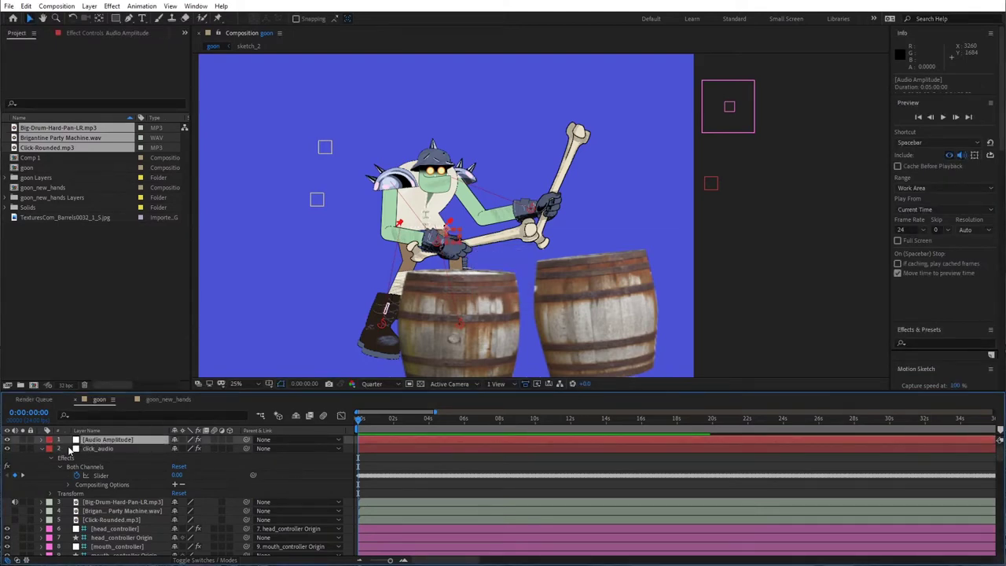
{"action": "key", "text": "Return"}
{"action": "type", "text": "c"}
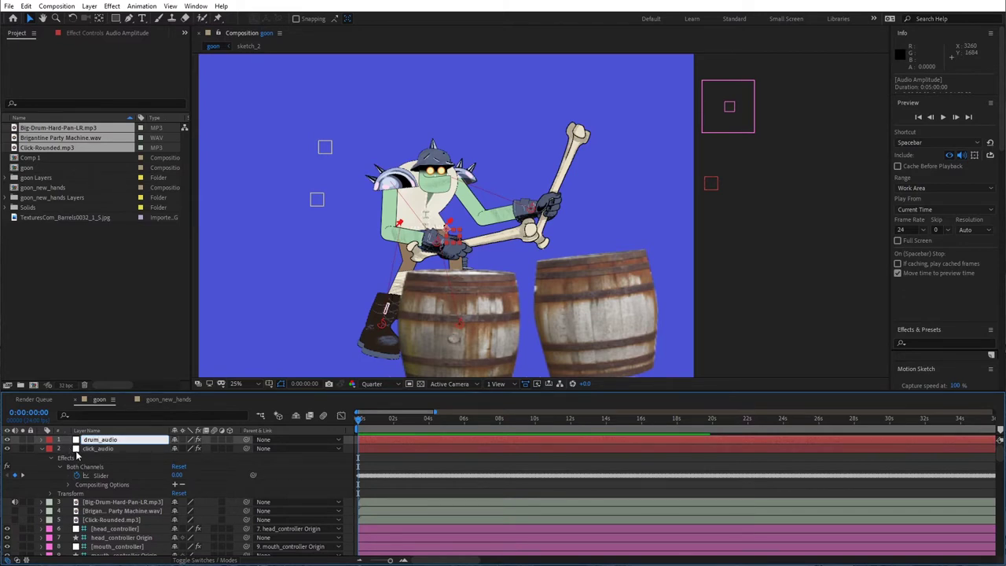
{"action": "left_click", "coordinate": [94, 449]}
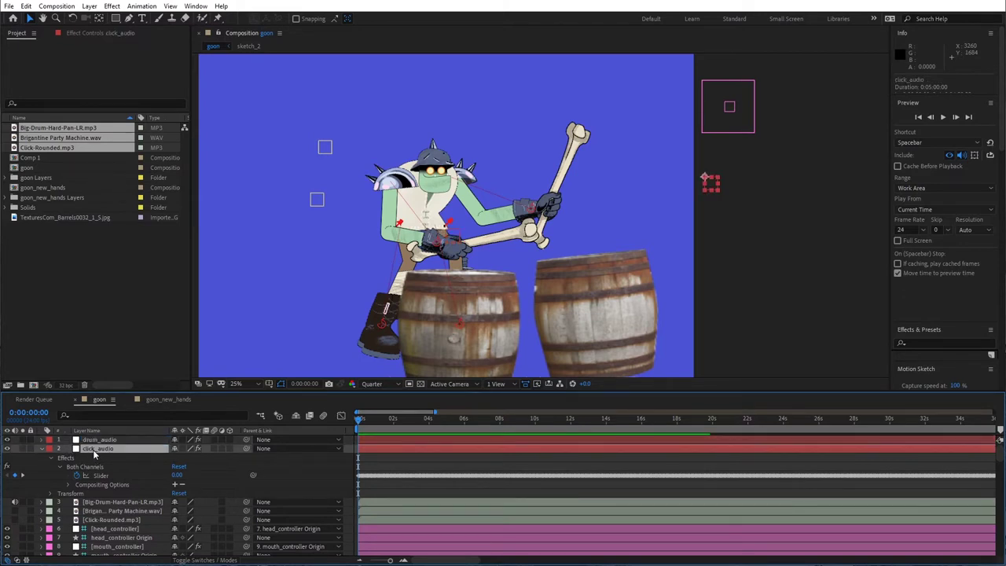
Expand drum_audio's Effects to show its Left, Right and Both Channels effects.
{"action": "left_click", "coordinate": [42, 440]}
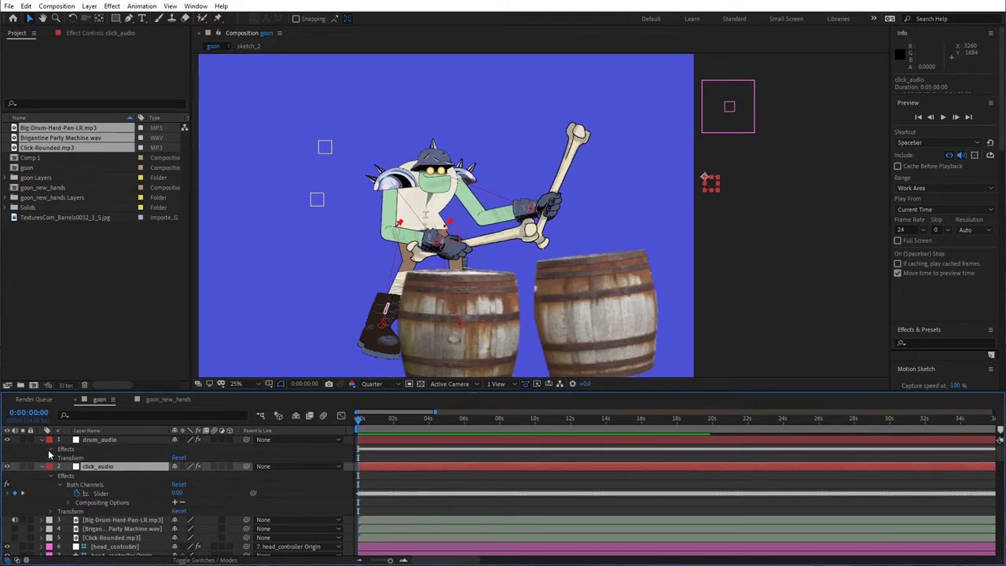
{"action": "left_click", "coordinate": [49, 451]}
{"action": "left_click", "coordinate": [83, 458]}
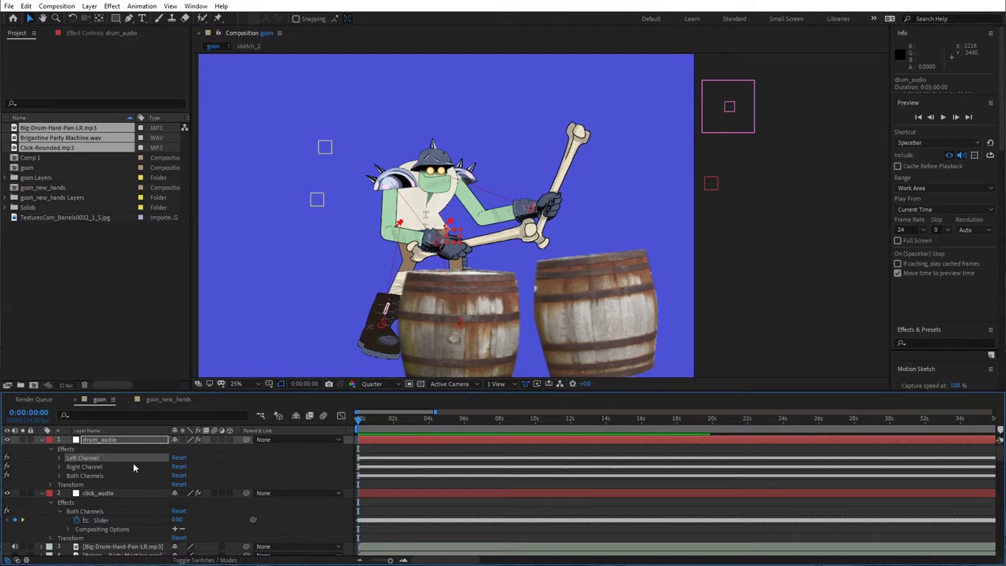
{"action": "left_click", "coordinate": [125, 237]}
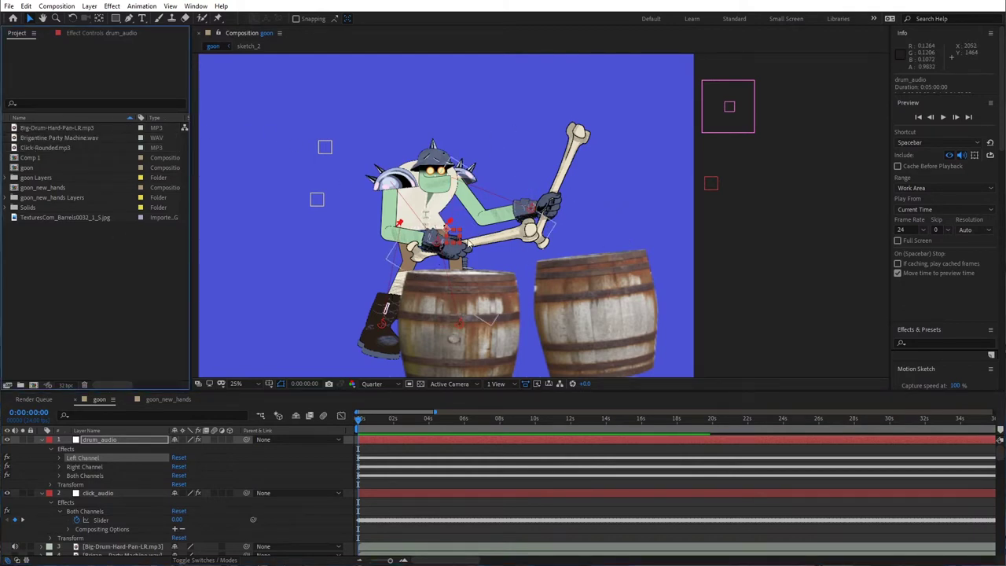
Twirl open drum_audio's Left Channel and Right Channel effects to reveal their sliders.
{"action": "scroll", "coordinate": [123, 532], "scroll_direction": "down", "scroll_amount": 2}
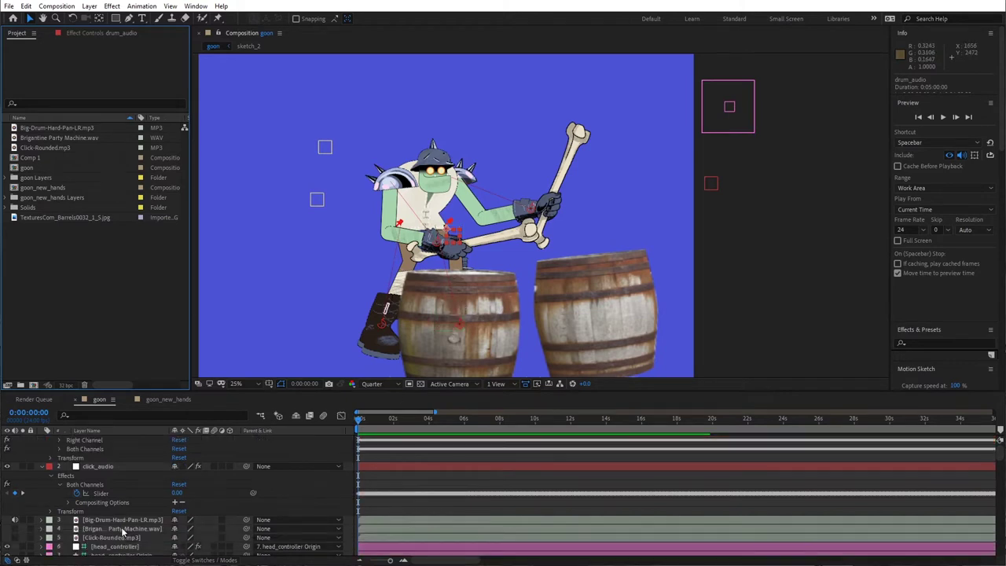
{"action": "scroll", "coordinate": [123, 532], "scroll_direction": "down", "scroll_amount": 1}
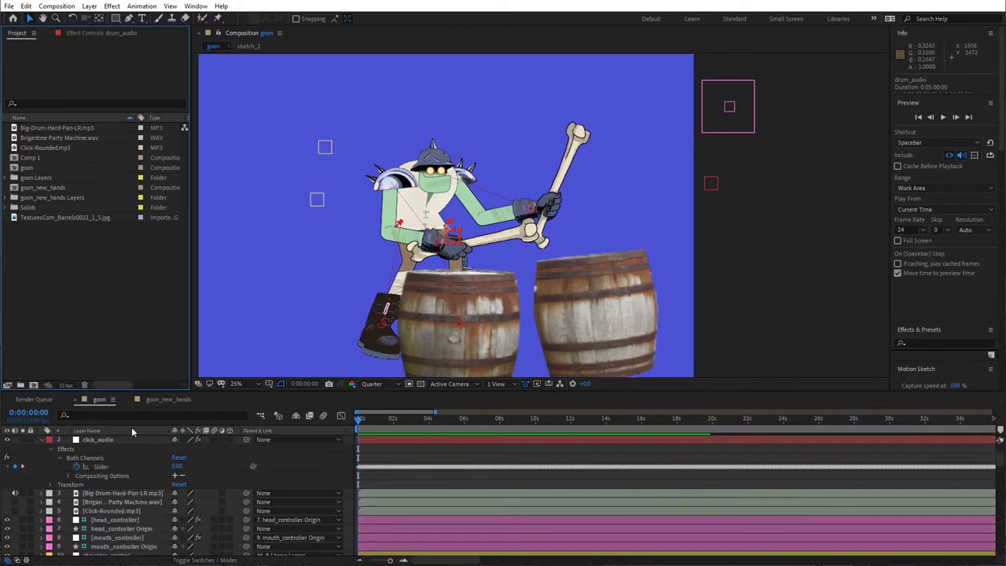
{"action": "scroll", "coordinate": [265, 511], "scroll_direction": "up", "scroll_amount": 2}
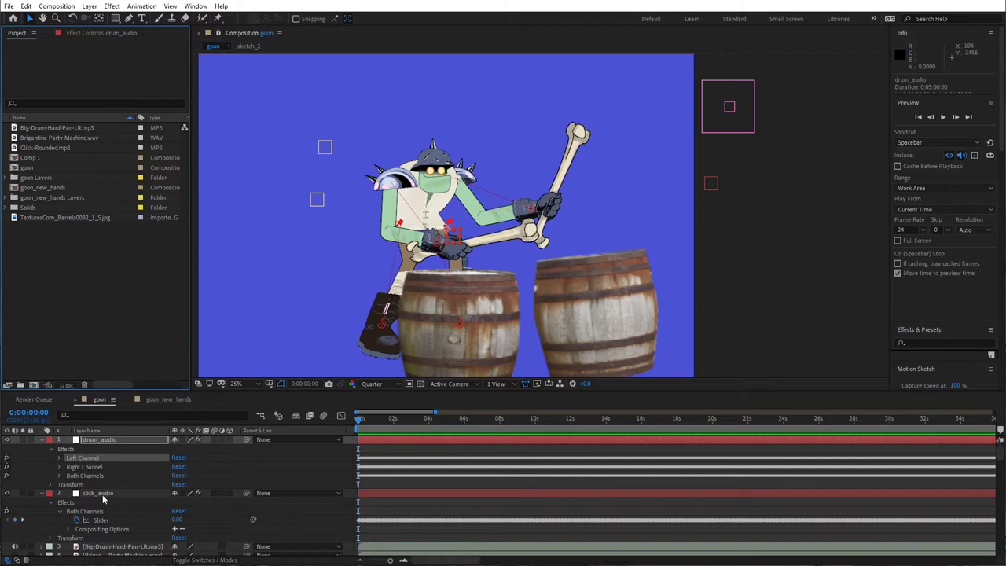
{"action": "left_click", "coordinate": [59, 467]}
{"action": "left_click", "coordinate": [59, 458]}
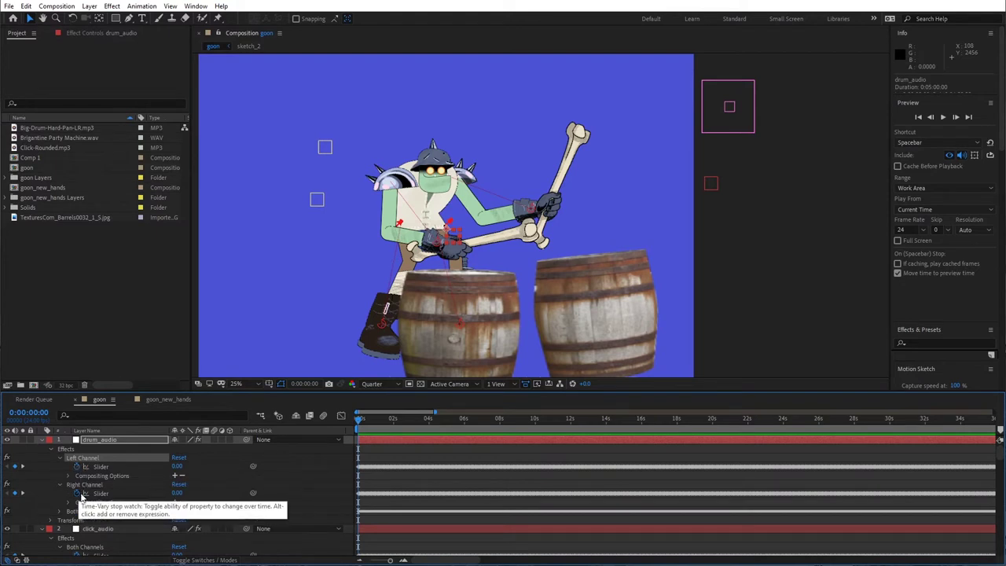
{"action": "scroll", "coordinate": [101, 491], "scroll_direction": "down", "scroll_amount": 5}
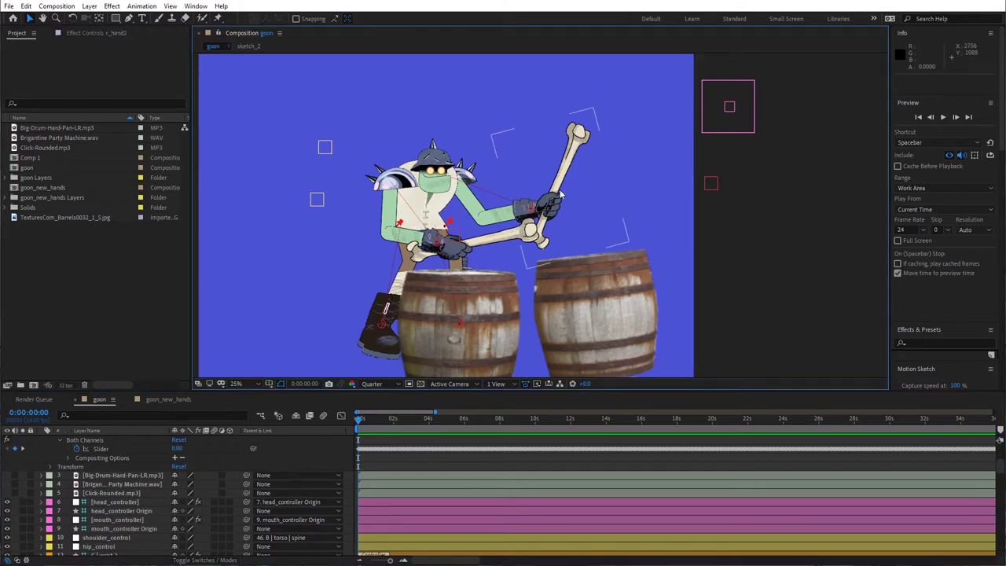
Select the l_hand2 hand layer and expand its Transform properties.
{"action": "left_click", "coordinate": [108, 538]}
{"action": "scroll", "coordinate": [108, 538], "scroll_direction": "down", "scroll_amount": 10}
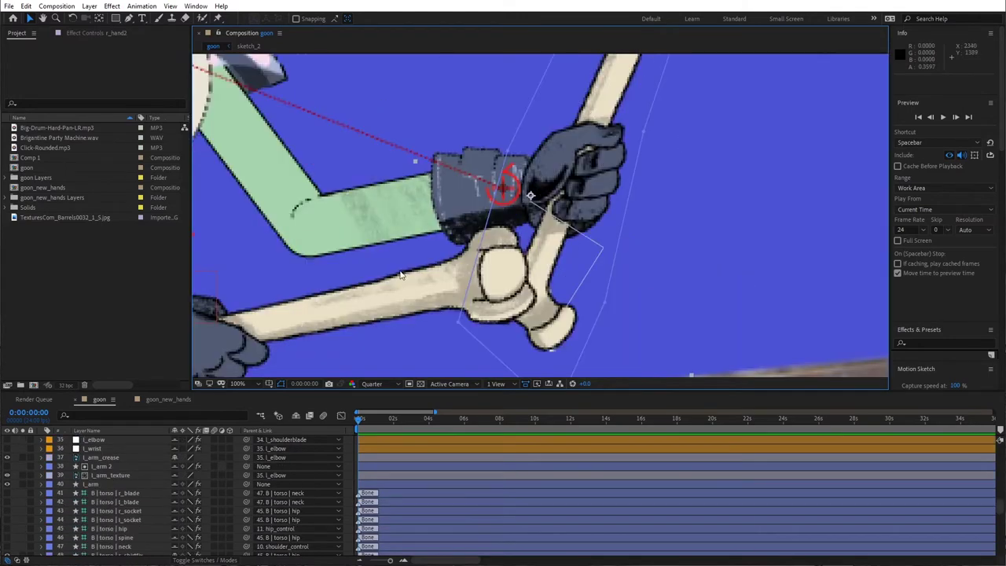
{"action": "left_click", "coordinate": [398, 275]}
{"action": "left_click_drag", "start_coordinate": [398, 277], "coordinate": [425, 290]}
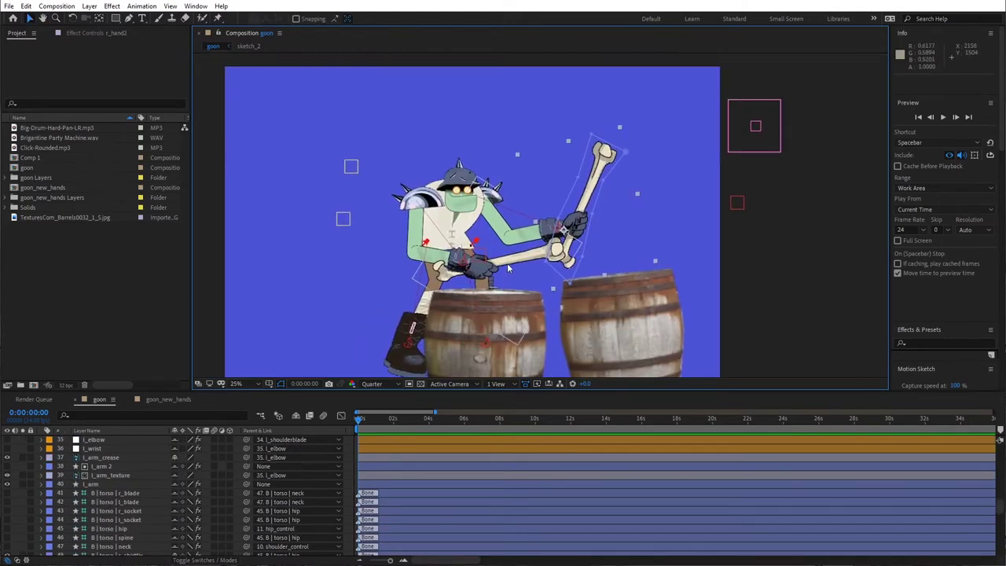
{"action": "scroll", "coordinate": [116, 525], "scroll_direction": "up", "scroll_amount": 8}
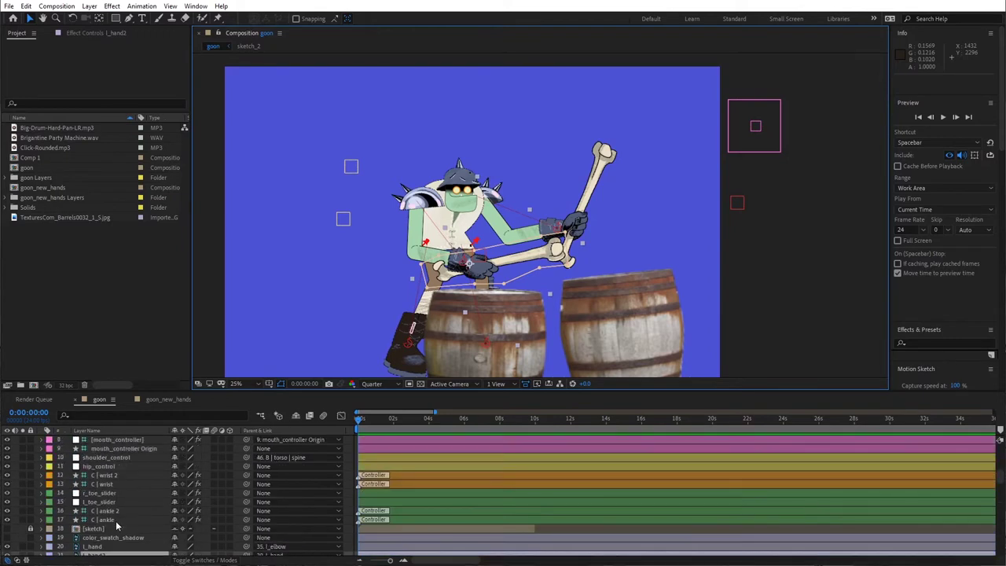
{"action": "left_click", "coordinate": [41, 529]}
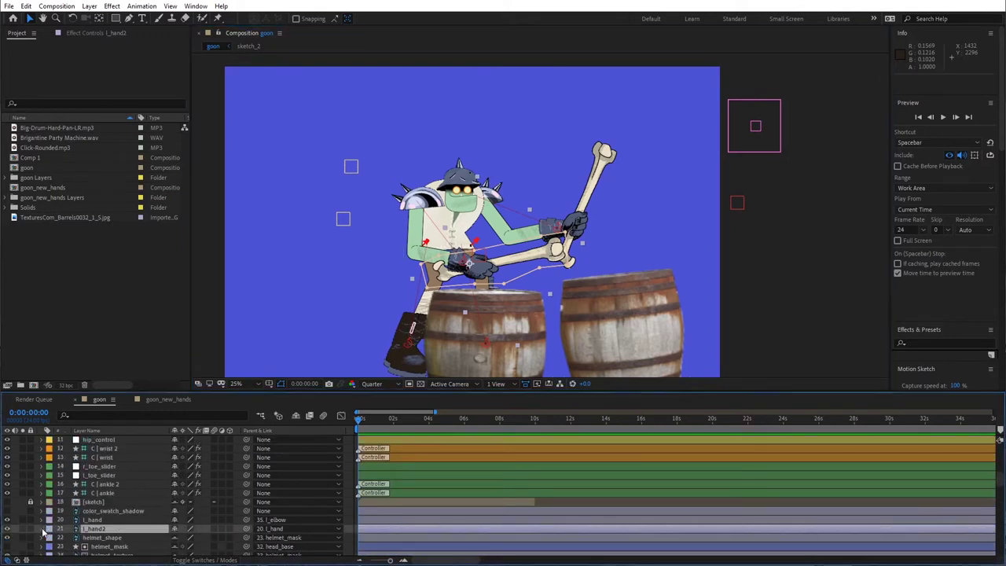
Drag the wrist controller to raise the left arm up-left, then expand l_elbow's properties.
{"action": "scroll", "coordinate": [47, 528], "scroll_direction": "down", "scroll_amount": 2}
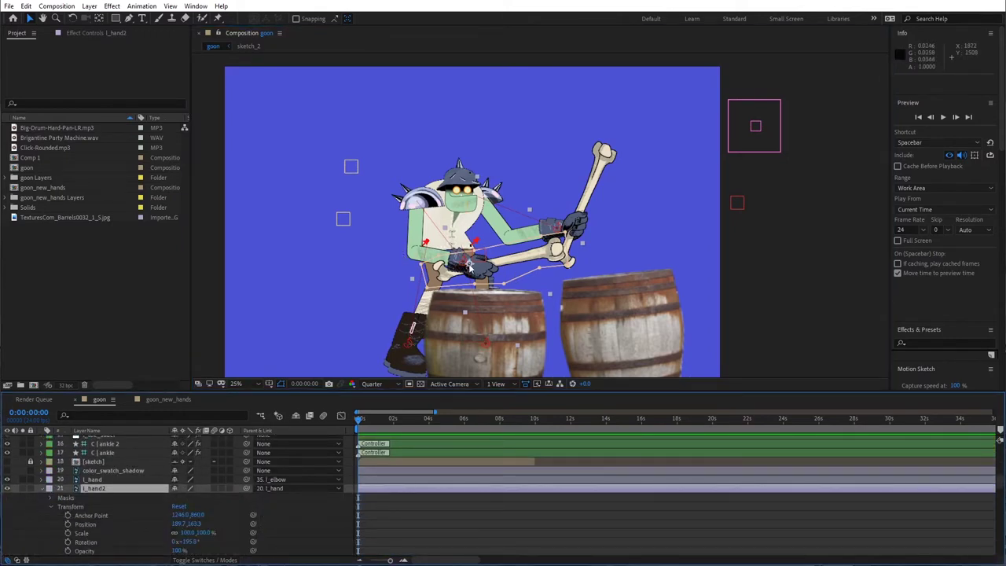
{"action": "left_click", "coordinate": [463, 263]}
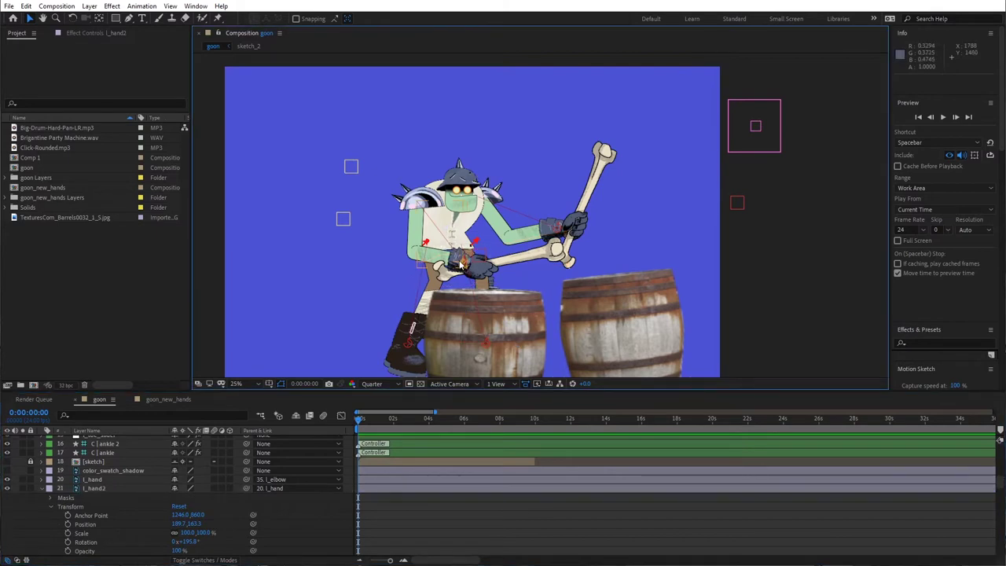
{"action": "mouse_move", "coordinate": [464, 262]}
{"action": "left_mouse_down"}
{"action": "mouse_move", "coordinate": [450, 230]}
{"action": "mouse_move", "coordinate": [440, 235]}
{"action": "mouse_move", "coordinate": [511, 236]}
{"action": "mouse_move", "coordinate": [517, 256]}
{"action": "mouse_move", "coordinate": [511, 233]}
{"action": "mouse_move", "coordinate": [465, 250]}
{"action": "mouse_move", "coordinate": [554, 226]}
{"action": "mouse_move", "coordinate": [451, 285]}
{"action": "mouse_move", "coordinate": [463, 275]}
{"action": "mouse_move", "coordinate": [460, 236]}
{"action": "mouse_move", "coordinate": [450, 253]}
{"action": "mouse_move", "coordinate": [486, 233]}
{"action": "mouse_move", "coordinate": [434, 269]}
{"action": "mouse_move", "coordinate": [480, 226]}
{"action": "mouse_move", "coordinate": [464, 225]}
{"action": "mouse_move", "coordinate": [444, 266]}
{"action": "left_mouse_up"}
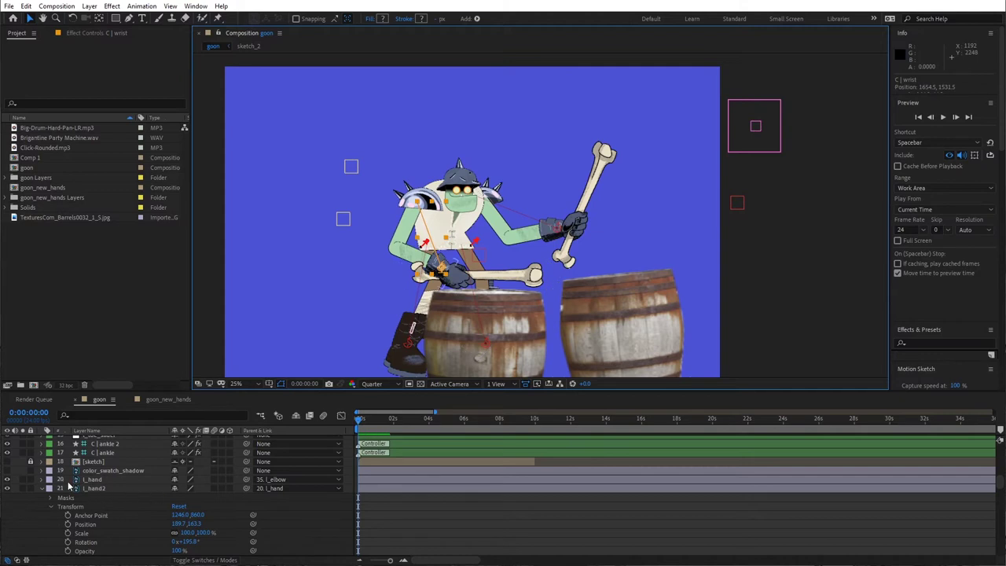
{"action": "scroll", "coordinate": [99, 493], "scroll_direction": "down", "scroll_amount": 2}
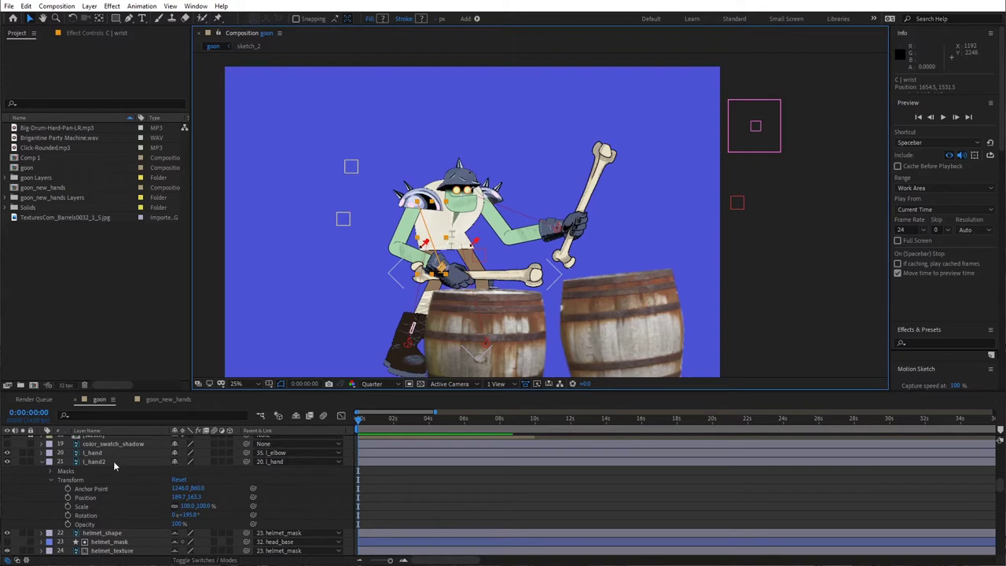
{"action": "scroll", "coordinate": [94, 479], "scroll_direction": "up", "scroll_amount": 6}
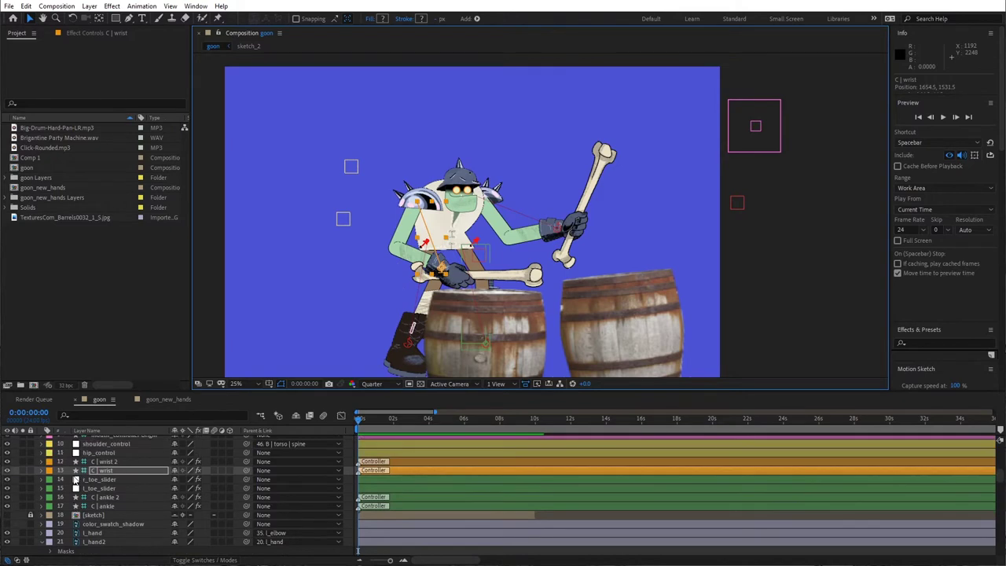
{"action": "scroll", "coordinate": [75, 479], "scroll_direction": "down", "scroll_amount": 13}
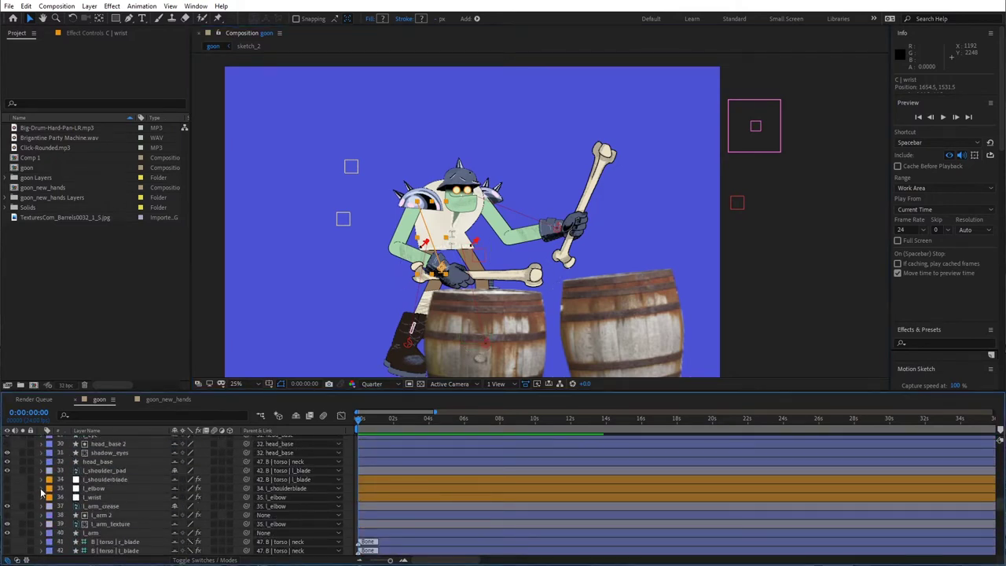
{"action": "left_click", "coordinate": [41, 488]}
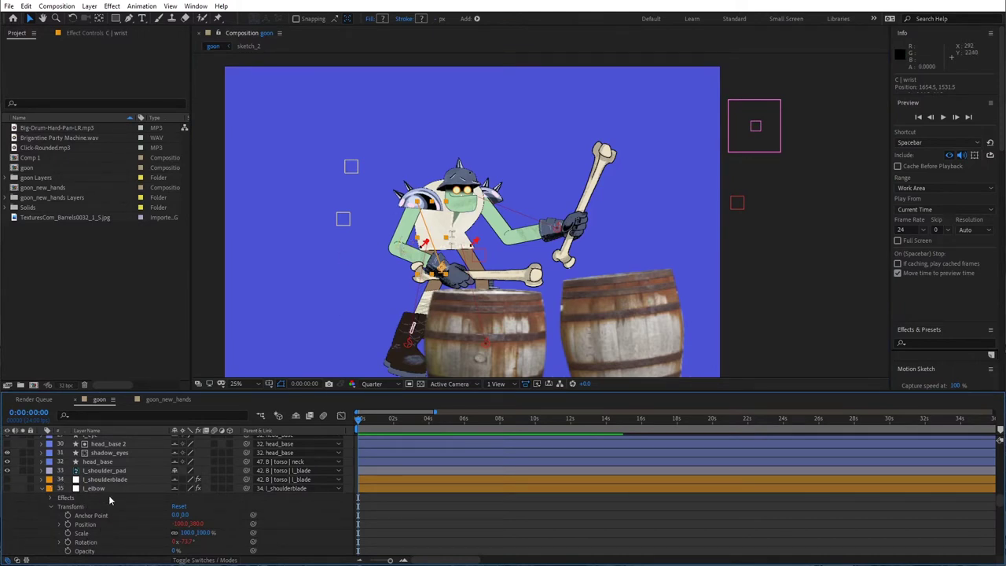
{"action": "scroll", "coordinate": [102, 509], "scroll_direction": "up", "scroll_amount": 6}
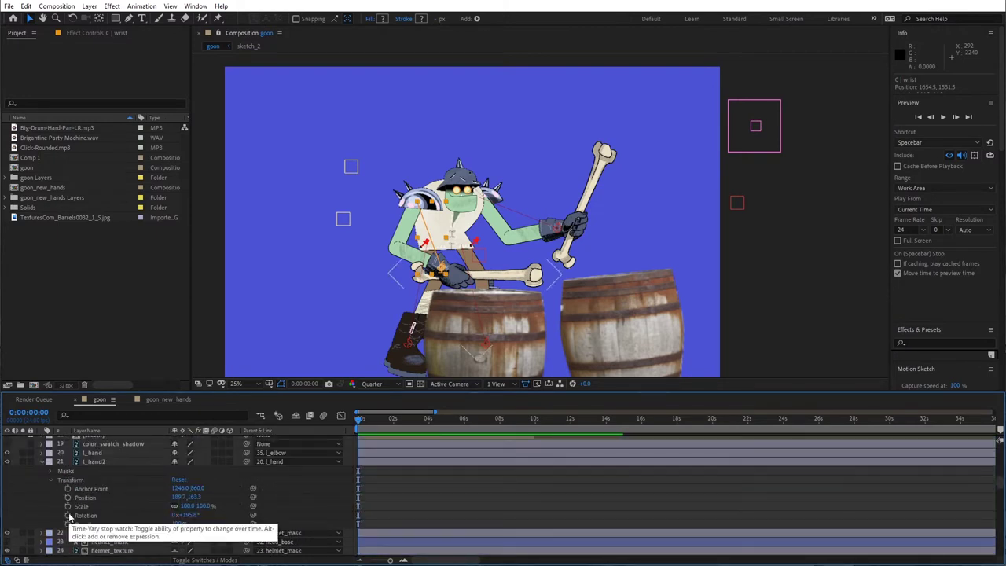
Set l_hand2's Rotation expression to transform.rotation+thisComp.layer('l_elbow').transform.rotation.
{"action": "left_click", "coordinate": [68, 515], "text": "alt"}
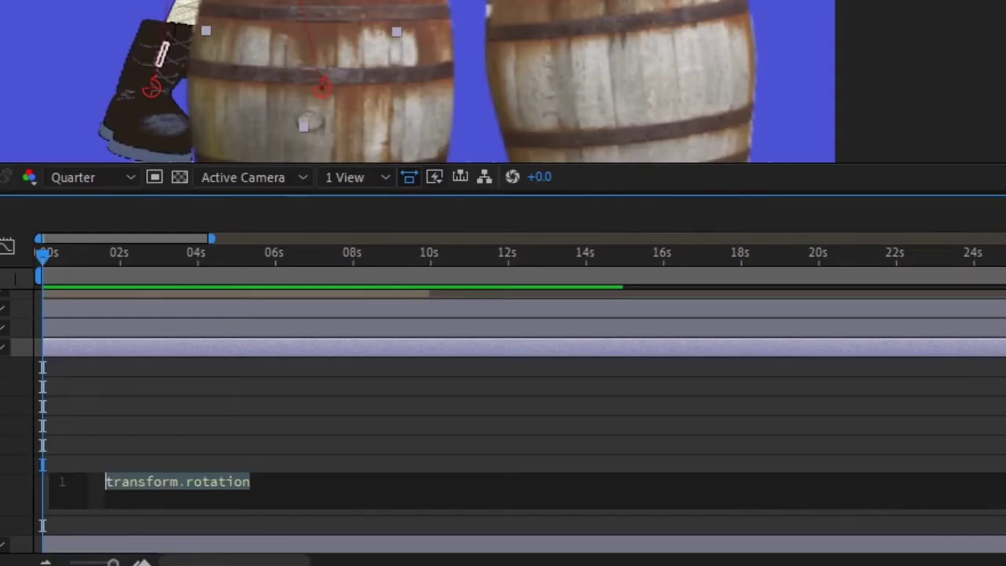
{"action": "left_click", "coordinate": [332, 489]}
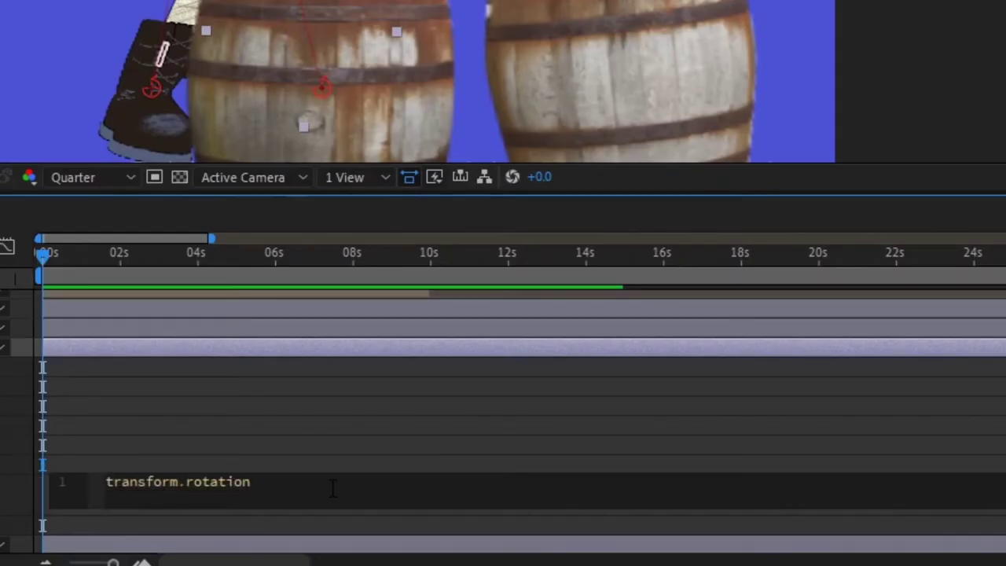
{"action": "type", "text": "+"}
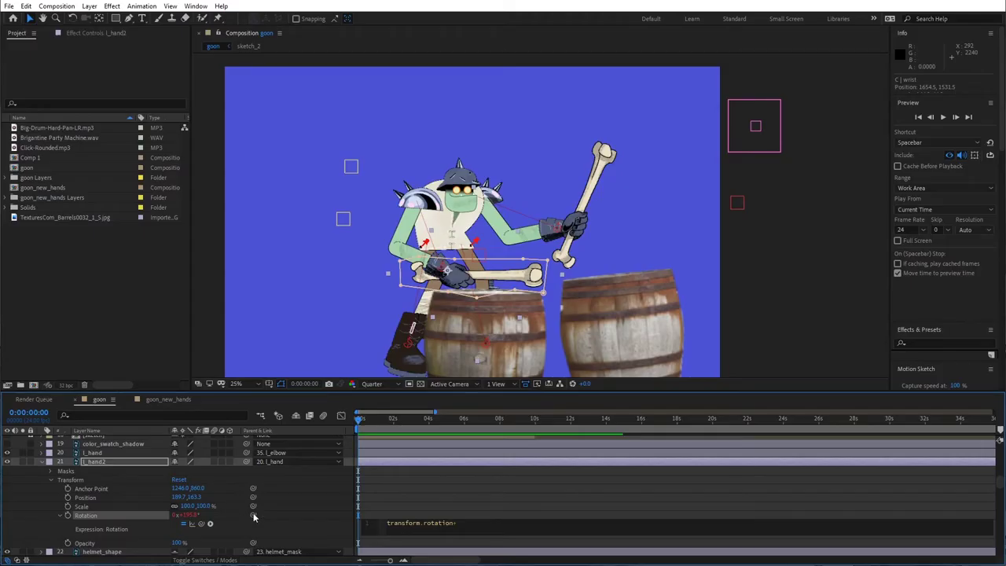
{"action": "left_click_drag", "start_coordinate": [253, 517], "coordinate": [108, 538]}
{"action": "left_click", "coordinate": [678, 453]}
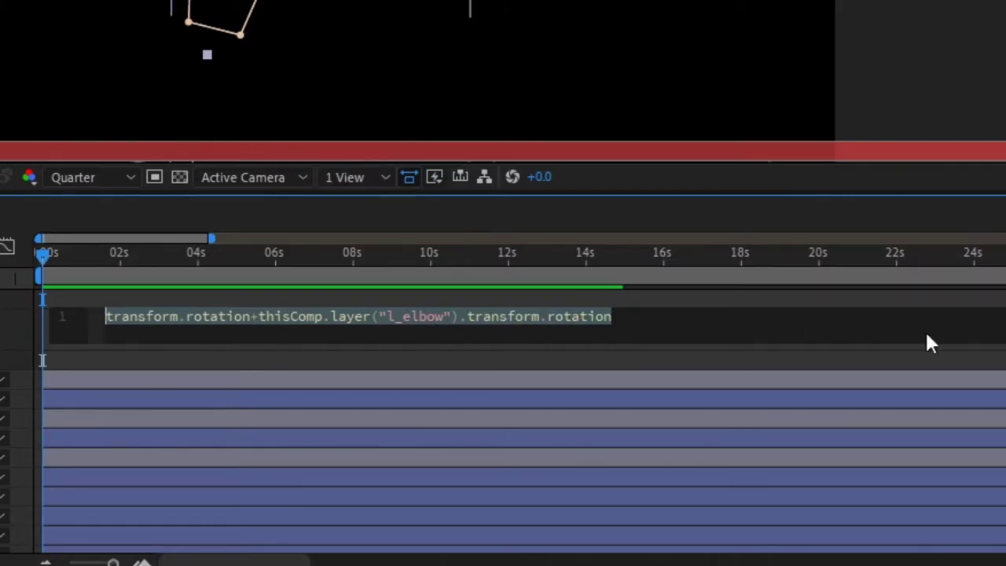
{"action": "left_click", "coordinate": [934, 29]}
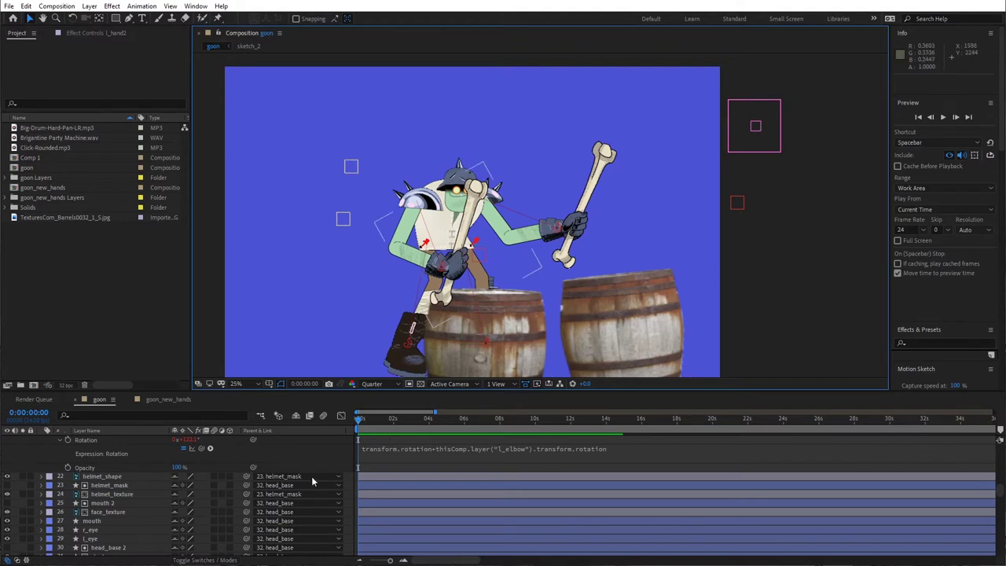
Append *.6 to l_hand2's Rotation expression so the l_elbow rotation term is scaled to 60%.
{"action": "scroll", "coordinate": [312, 481], "scroll_direction": "up", "scroll_amount": 2}
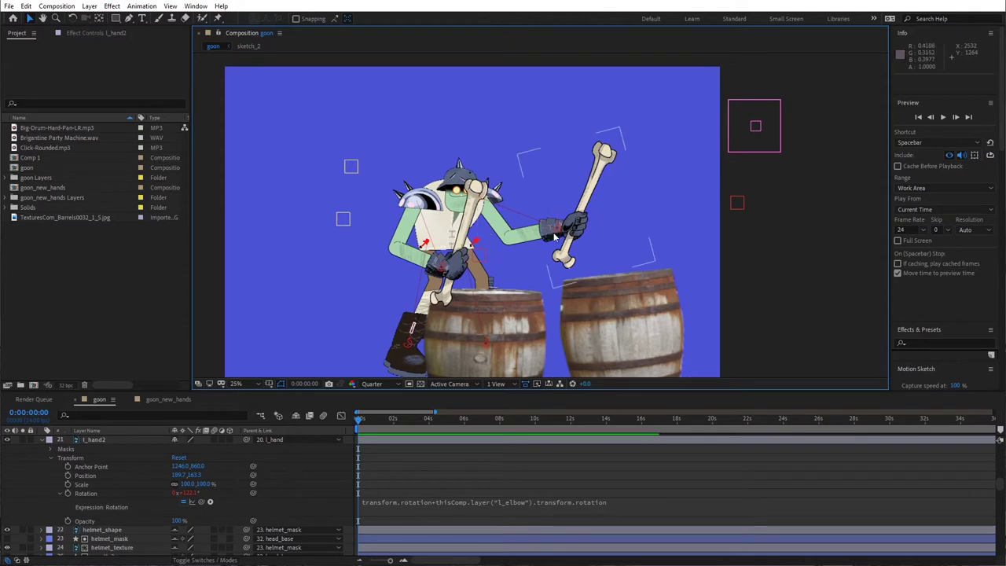
{"action": "left_click_drag", "start_coordinate": [434, 266], "coordinate": [509, 253]}
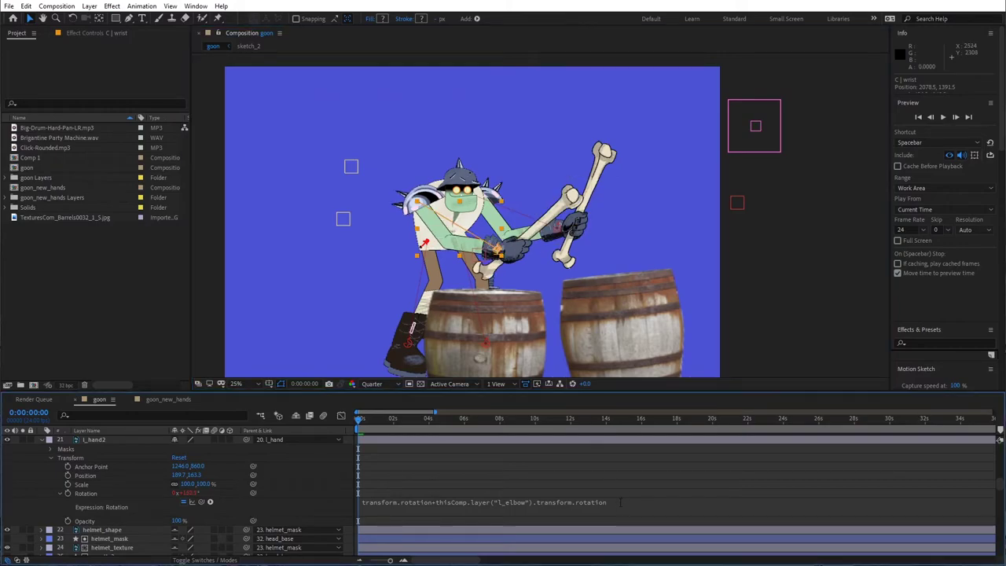
{"action": "left_click", "coordinate": [617, 503]}
{"action": "left_click", "coordinate": [617, 434]}
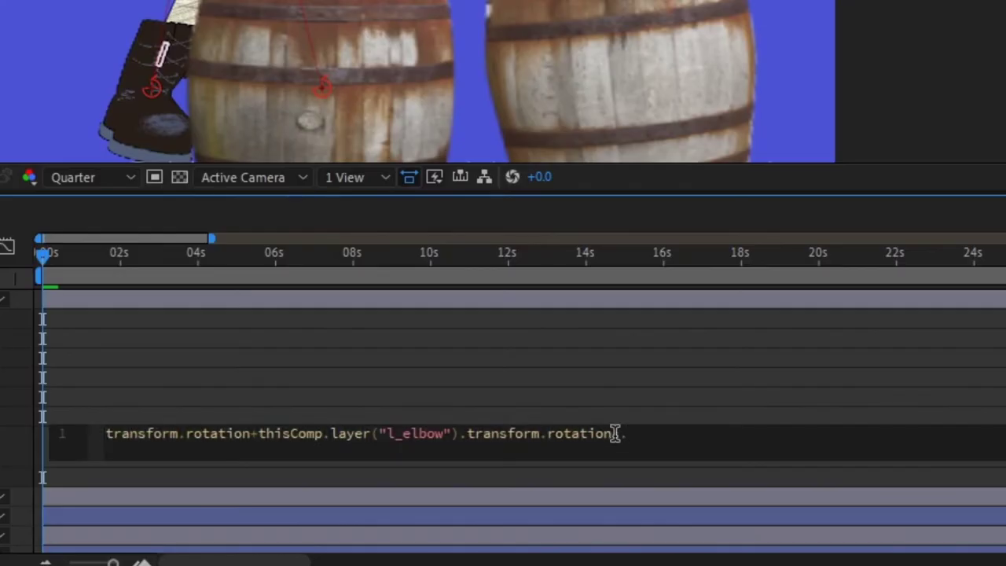
{"action": "type", "text": "*.6"}
{"action": "left_click", "coordinate": [583, 379]}
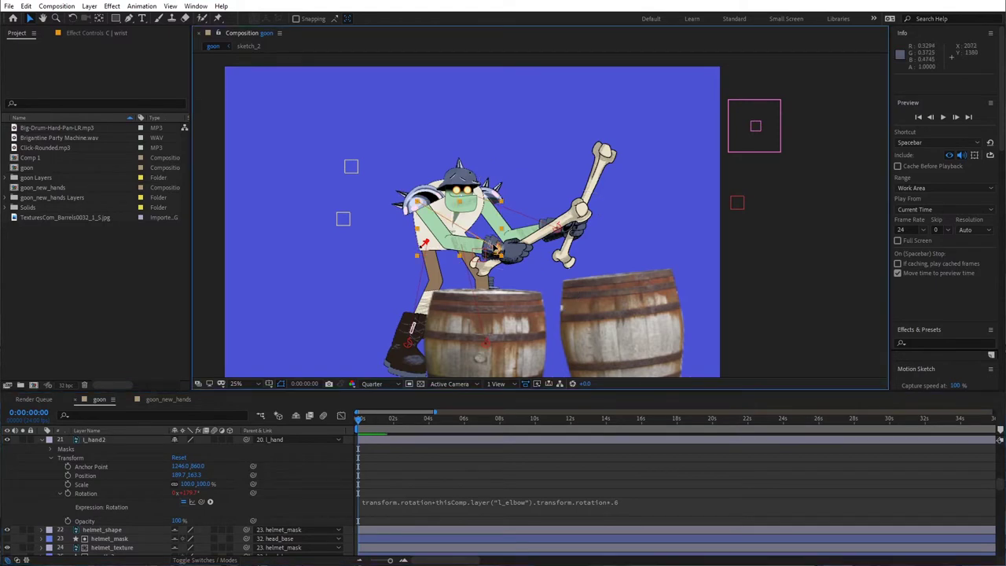
Swing the left arm to check the hand's follow, and reopen the Rotation expression for editing.
{"action": "mouse_move", "coordinate": [496, 248]}
{"action": "left_mouse_down"}
{"action": "mouse_move", "coordinate": [452, 245]}
{"action": "mouse_move", "coordinate": [448, 233]}
{"action": "mouse_move", "coordinate": [421, 244]}
{"action": "mouse_move", "coordinate": [461, 235]}
{"action": "mouse_move", "coordinate": [537, 263]}
{"action": "mouse_move", "coordinate": [535, 236]}
{"action": "mouse_move", "coordinate": [462, 225]}
{"action": "mouse_move", "coordinate": [485, 250]}
{"action": "left_mouse_up"}
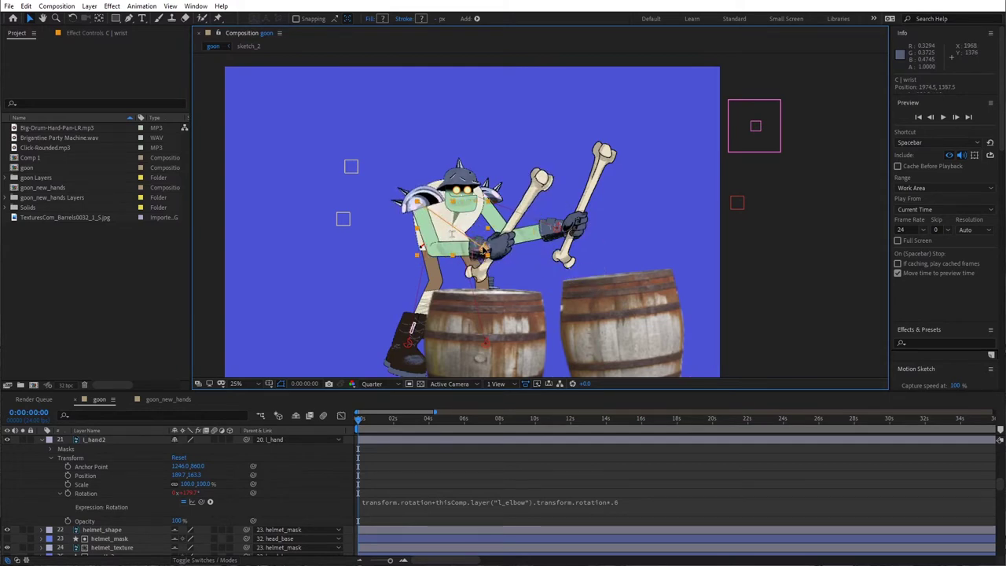
{"action": "left_click", "coordinate": [621, 505]}
{"action": "left_click", "coordinate": [641, 501]}
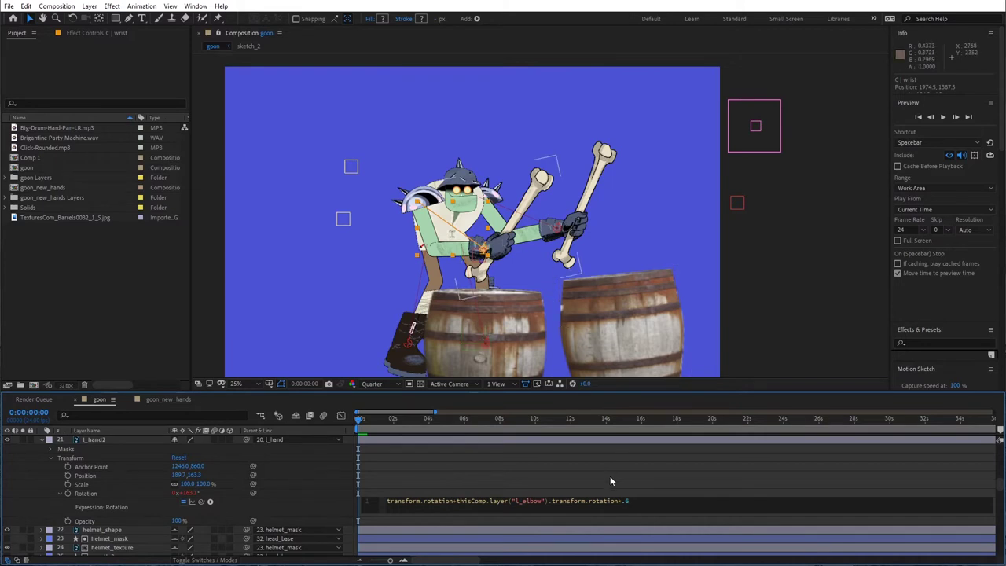
Insert .valueAtTime(time-1/24) after the l_elbow rotation, before *.6, so the hand lags one frame.
{"action": "left_click", "coordinate": [626, 501]}
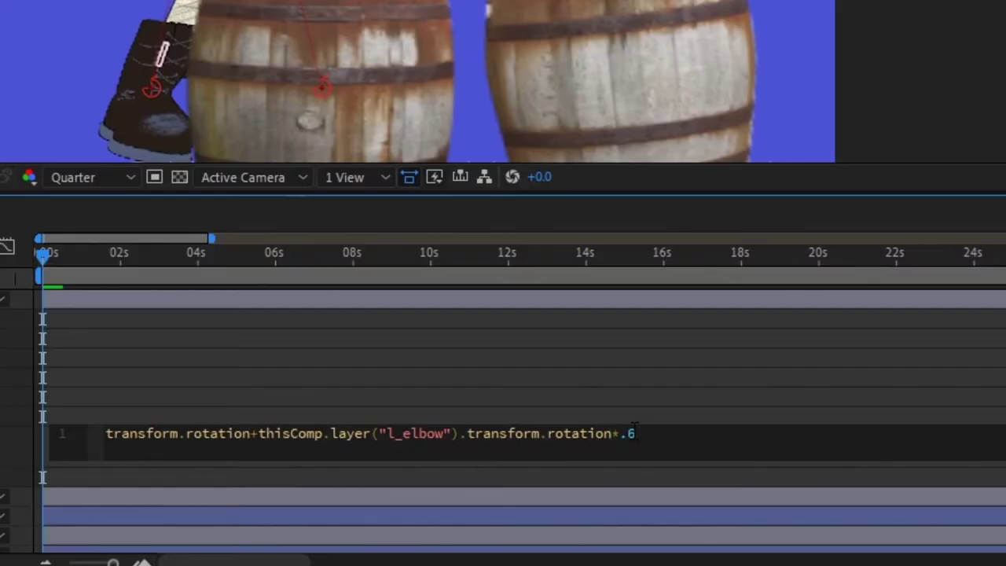
{"action": "key", "text": "Left"}
{"action": "key", "text": "Left"}
{"action": "key", "text": "Left"}
{"action": "type", "text": ".valueA"}
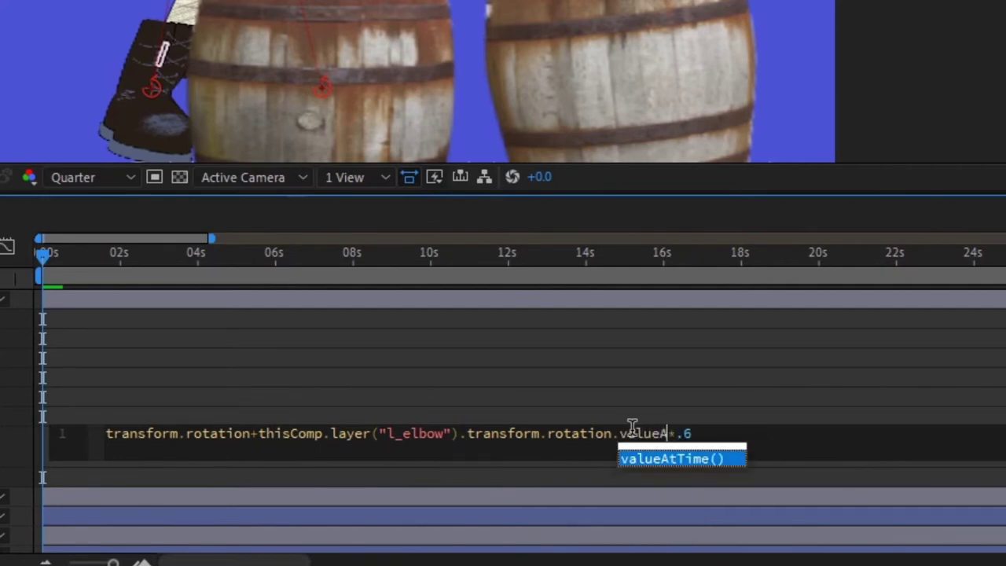
{"action": "type", "text": "tTime("}
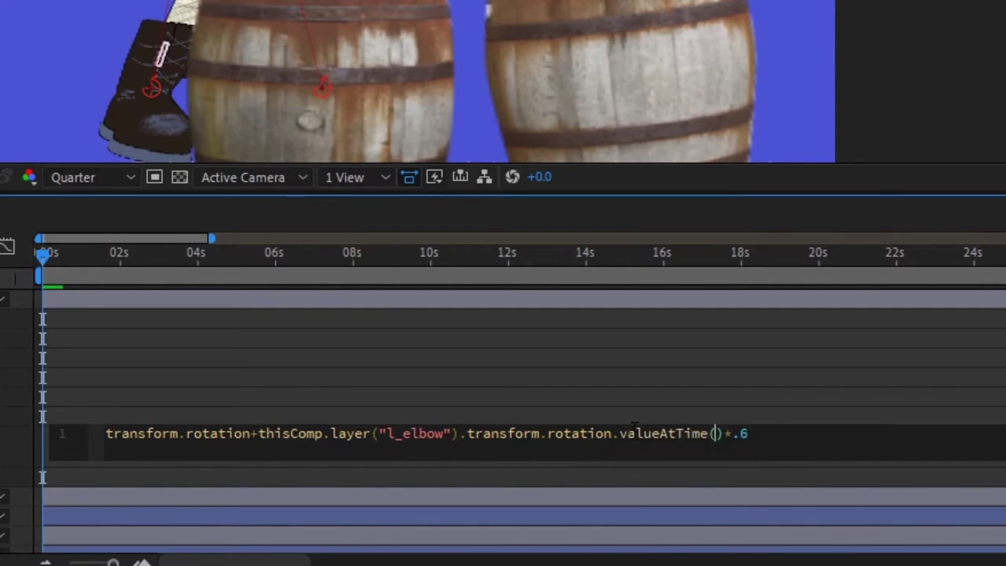
{"action": "type", "text": "time-1/24"}
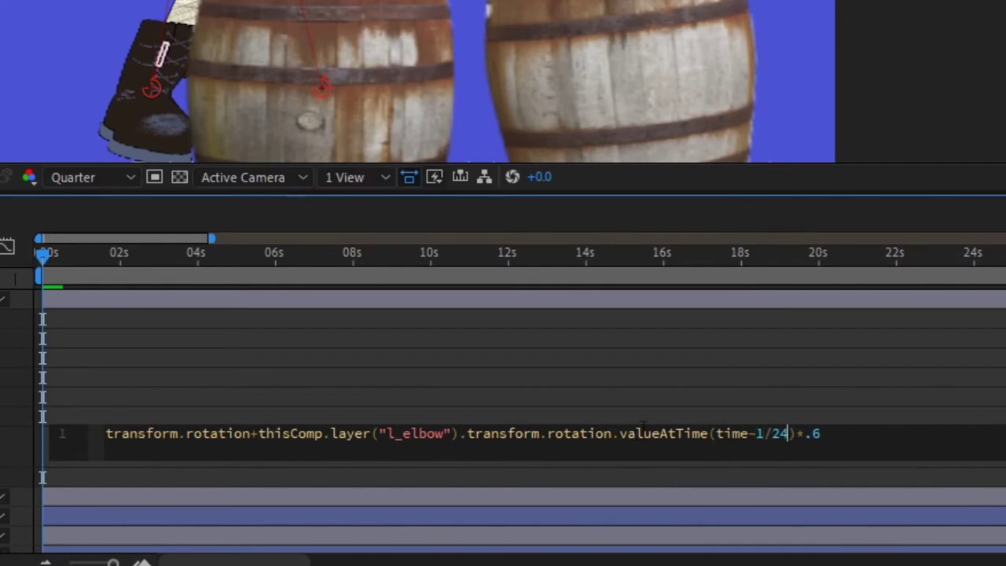
{"action": "left_click", "coordinate": [674, 433]}
{"action": "left_click", "coordinate": [710, 402]}
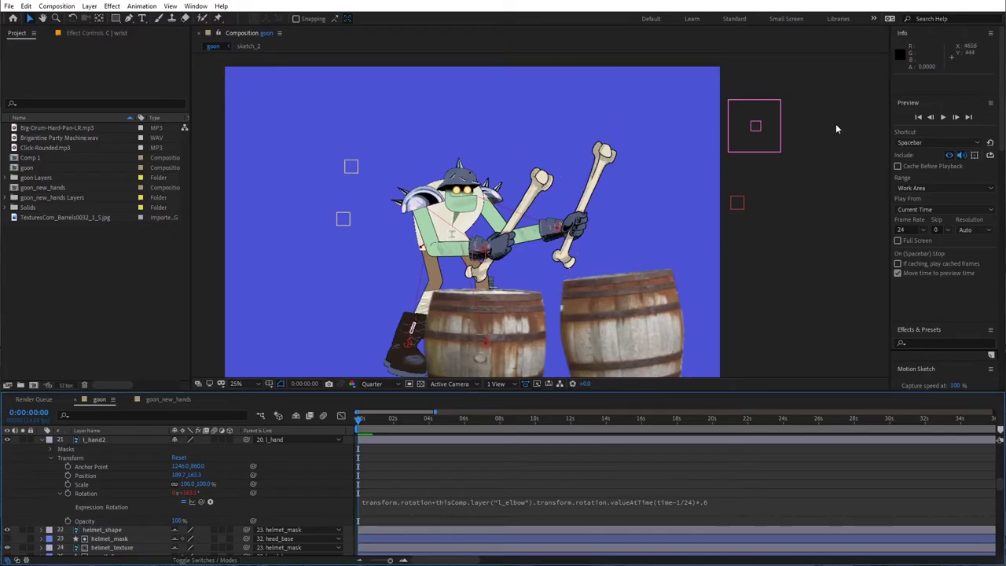
Raise and pull the left wrist controller to test the arm's lagging follow-through.
{"action": "left_click_drag", "start_coordinate": [481, 246], "coordinate": [459, 237]}
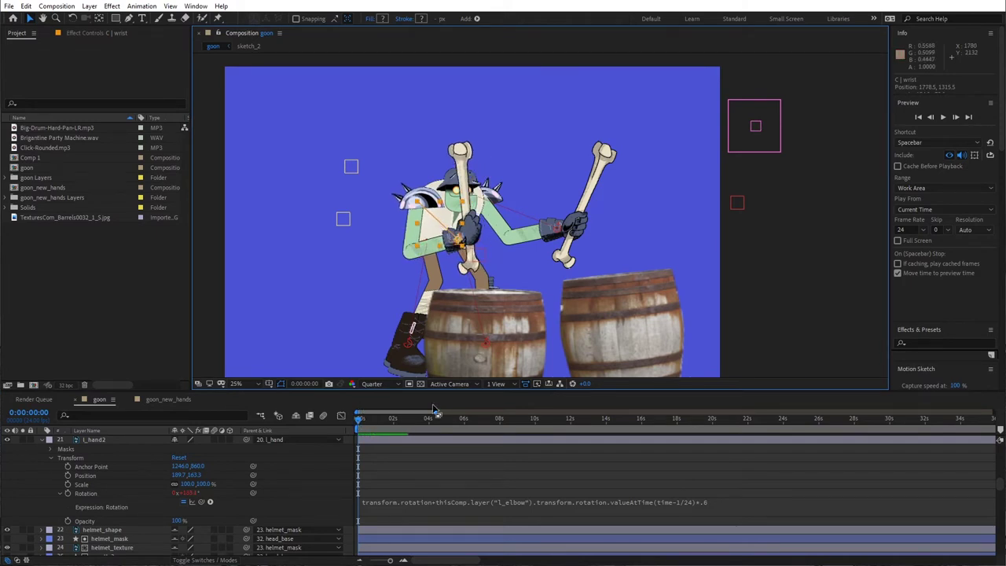
{"action": "key", "text": "p"}
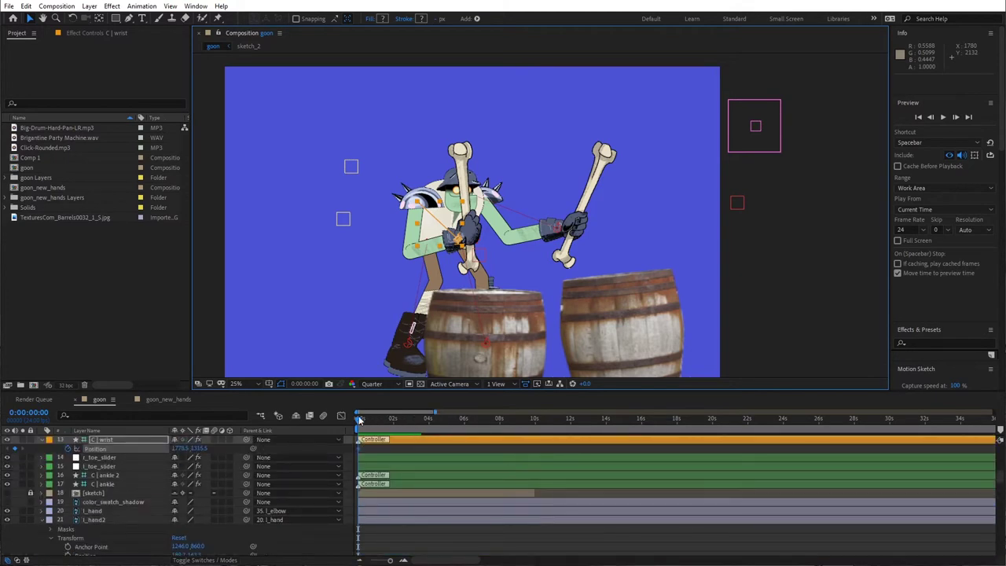
{"action": "left_click_drag", "start_coordinate": [368, 420], "coordinate": [395, 422]}
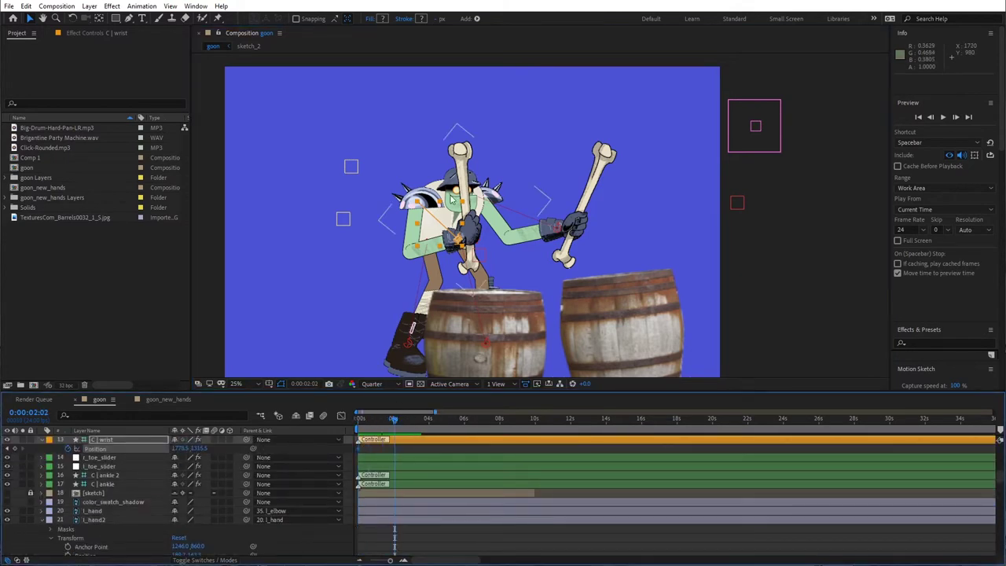
{"action": "left_click_drag", "start_coordinate": [460, 239], "coordinate": [511, 246]}
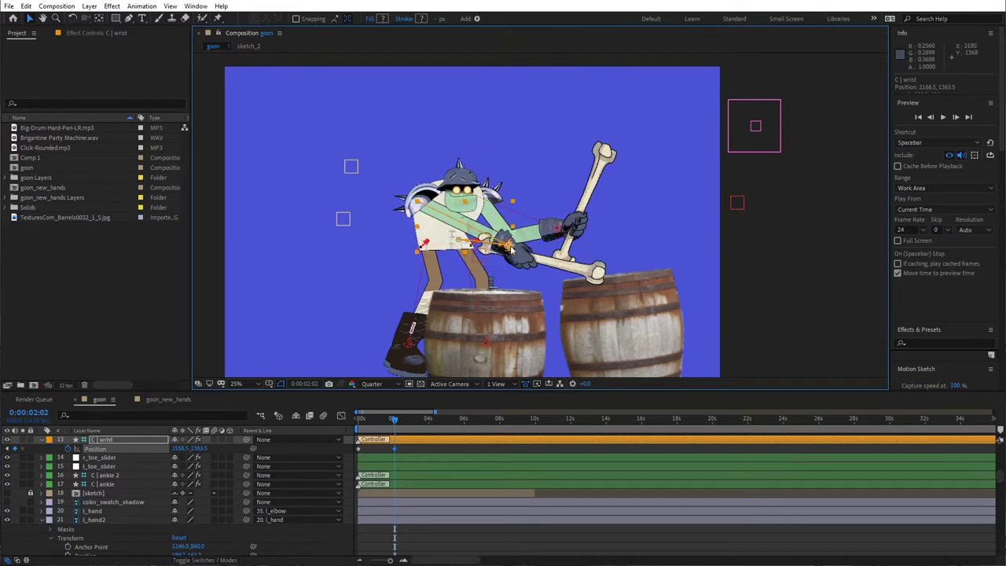
Step between the first frames to check the arm lag, then remove C | wrist's Position keyframes.
{"action": "left_click", "coordinate": [918, 117]}
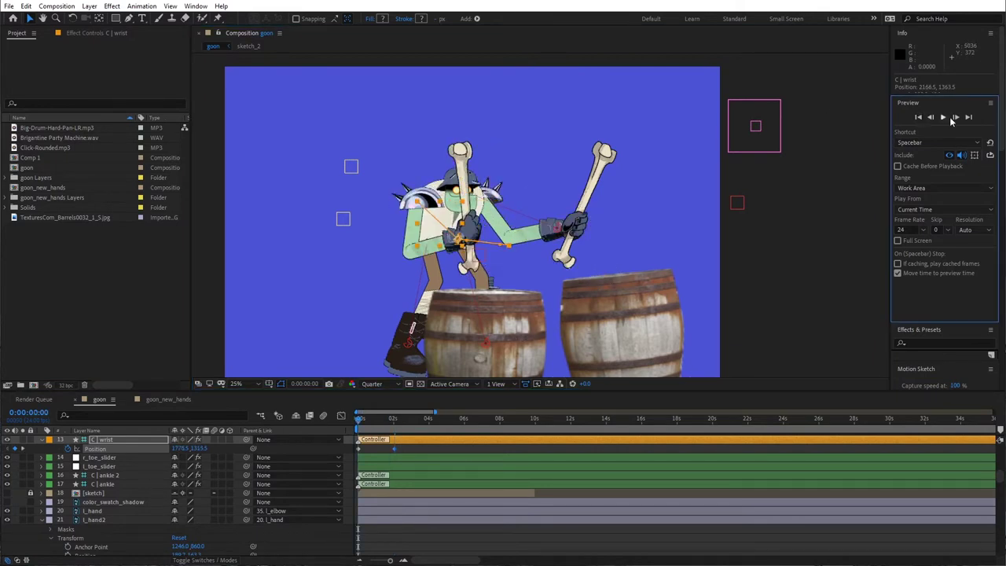
{"action": "key", "text": "Page_Up"}
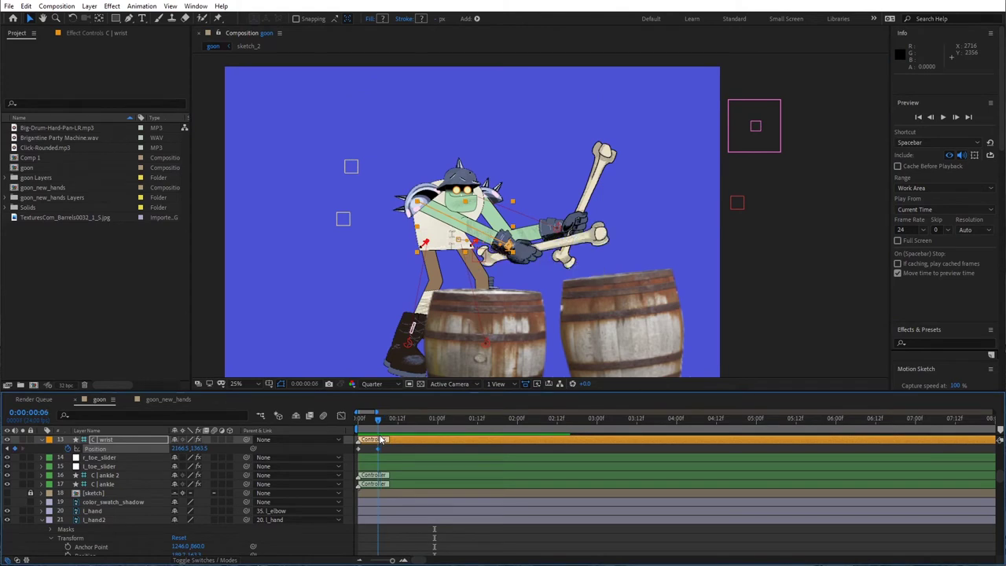
{"action": "key", "text": "Page_Down"}
{"action": "key", "text": "Page_Up"}
{"action": "key", "text": "Page_Down"}
{"action": "key", "text": "Page_Up"}
{"action": "left_click_drag", "start_coordinate": [378, 440], "coordinate": [354, 419]}
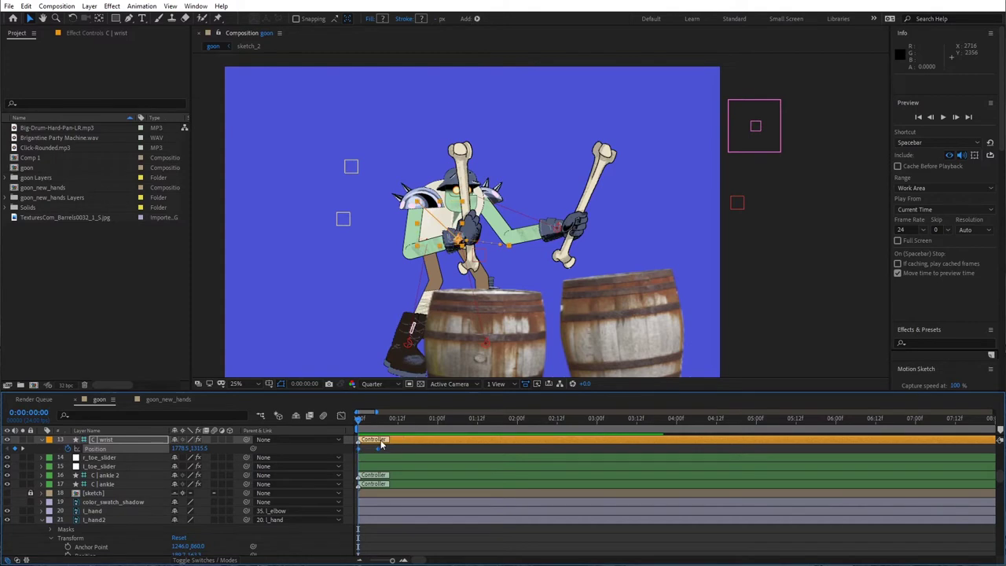
{"action": "left_click", "coordinate": [68, 448]}
Collapse C | wrist and select and copy l_hand2's Rotation expression.
{"action": "left_click", "coordinate": [44, 442]}
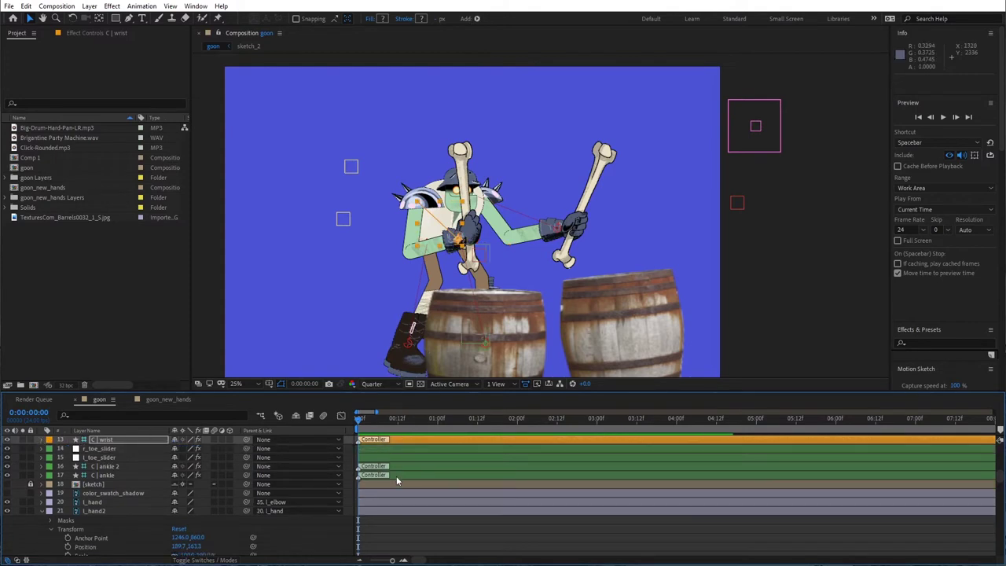
{"action": "scroll", "coordinate": [396, 479], "scroll_direction": "down", "scroll_amount": 3}
{"action": "left_click", "coordinate": [407, 494]}
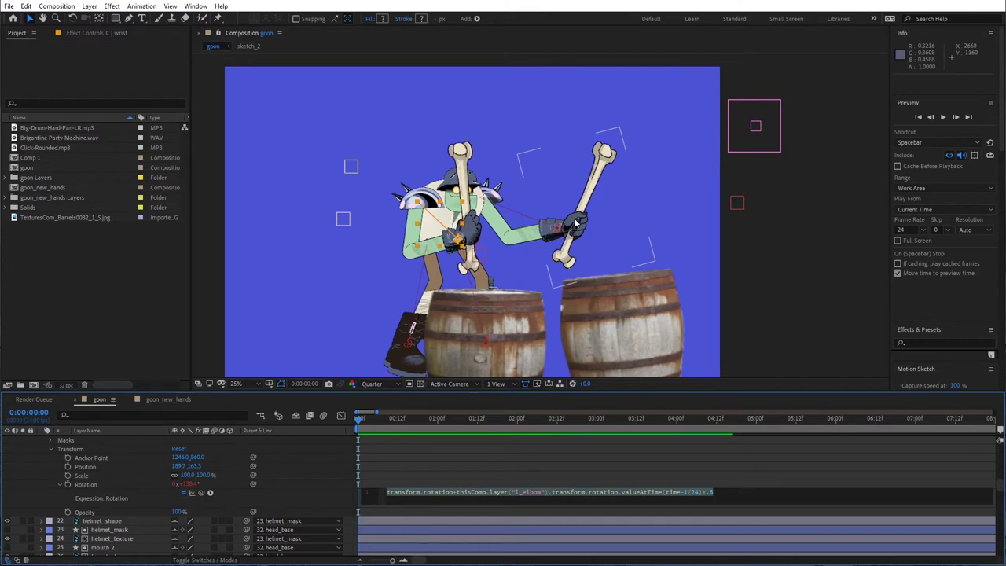
Expand the r_hand2 layer and add an expression to its Rotation.
{"action": "left_click", "coordinate": [575, 223]}
{"action": "scroll", "coordinate": [24, 494], "scroll_direction": "down", "scroll_amount": 5}
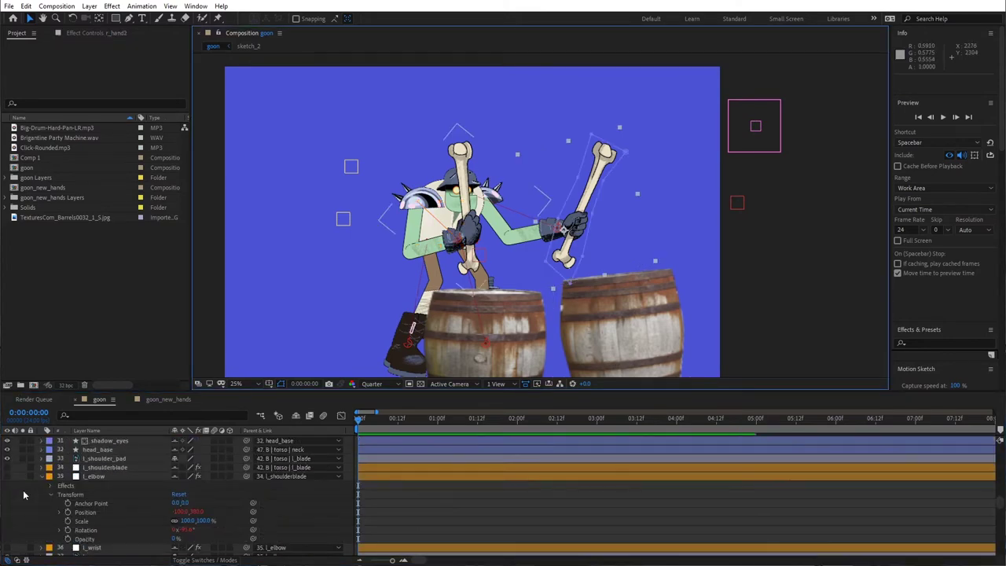
{"action": "scroll", "coordinate": [23, 495], "scroll_direction": "down", "scroll_amount": 15}
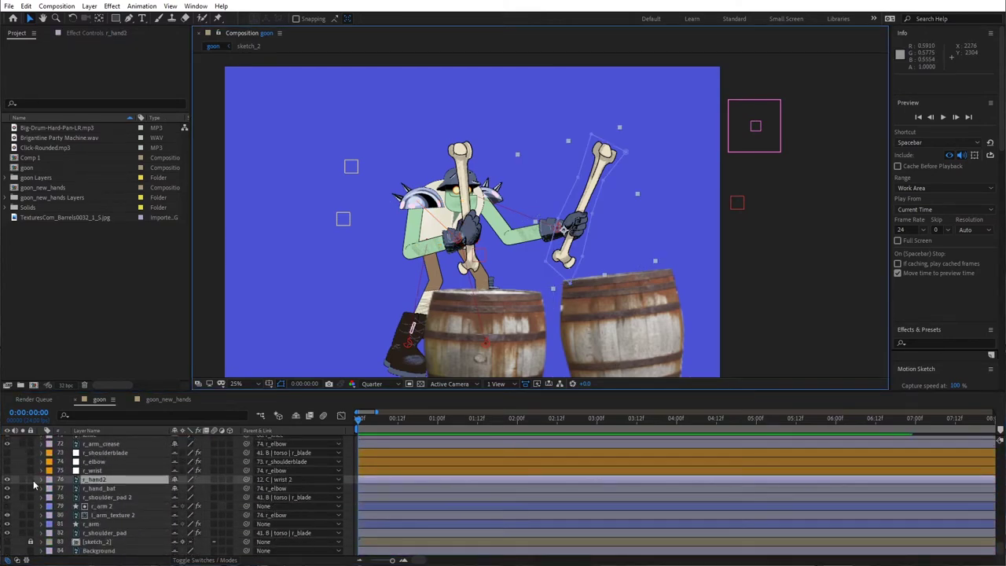
{"action": "left_click", "coordinate": [42, 480]}
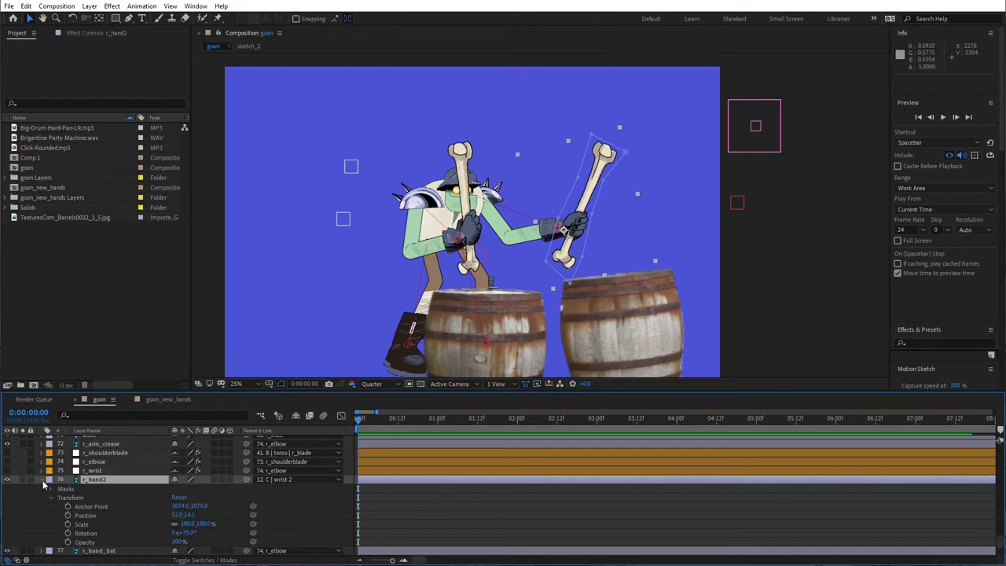
{"action": "left_click", "coordinate": [68, 534], "text": "alt"}
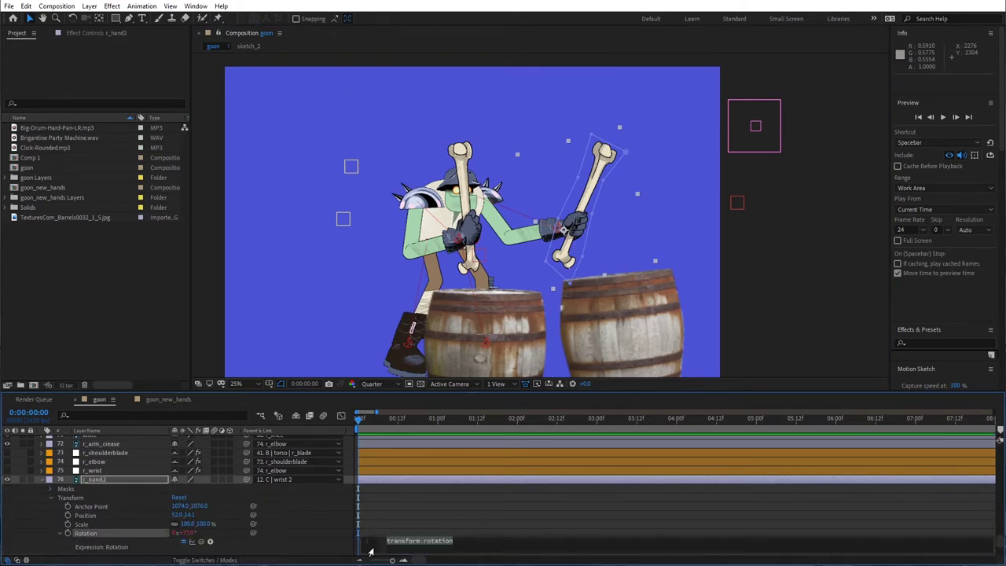
Paste the elbow-lag expression into r_hand2's Rotation, change l_elbow to r_elbow, and test it.
{"action": "type", "text": "transform.rotation-thisComp.layer(\"l_elbow\").transform.rotation.valueAtTime(time-1/24)*.6"}
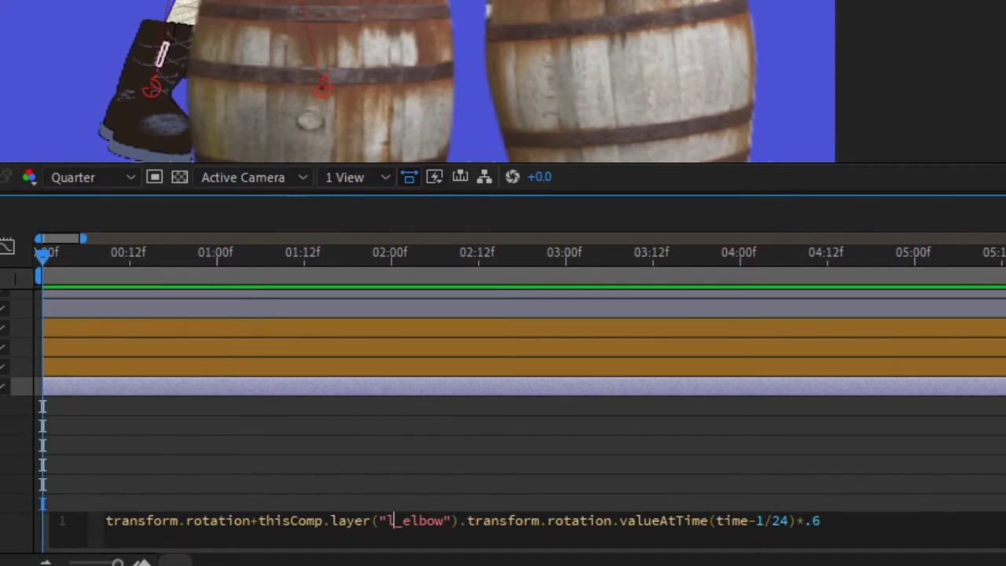
{"action": "left_click", "coordinate": [393, 520]}
{"action": "key", "text": "BackSpace"}
{"action": "type", "text": "r"}
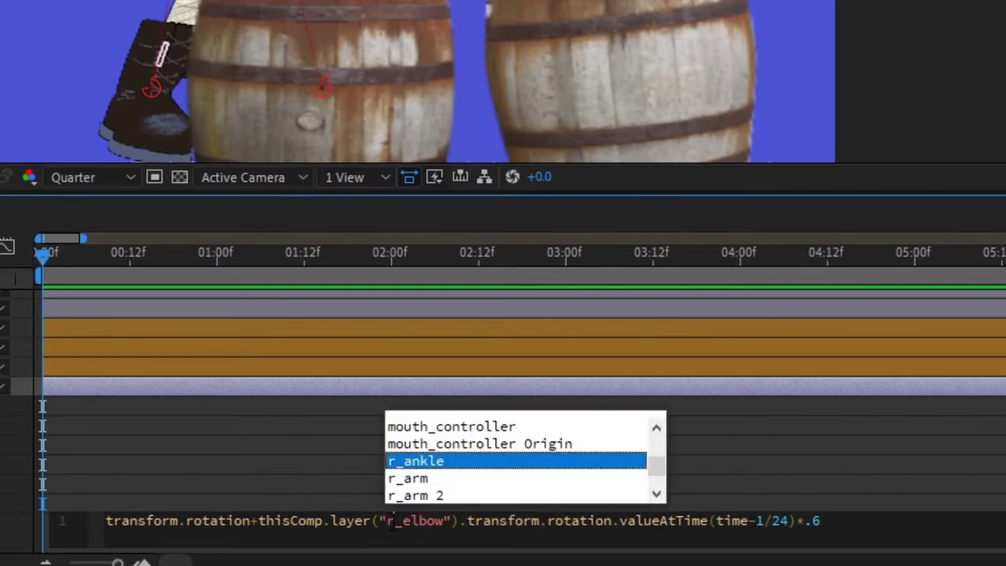
{"action": "left_click", "coordinate": [320, 466]}
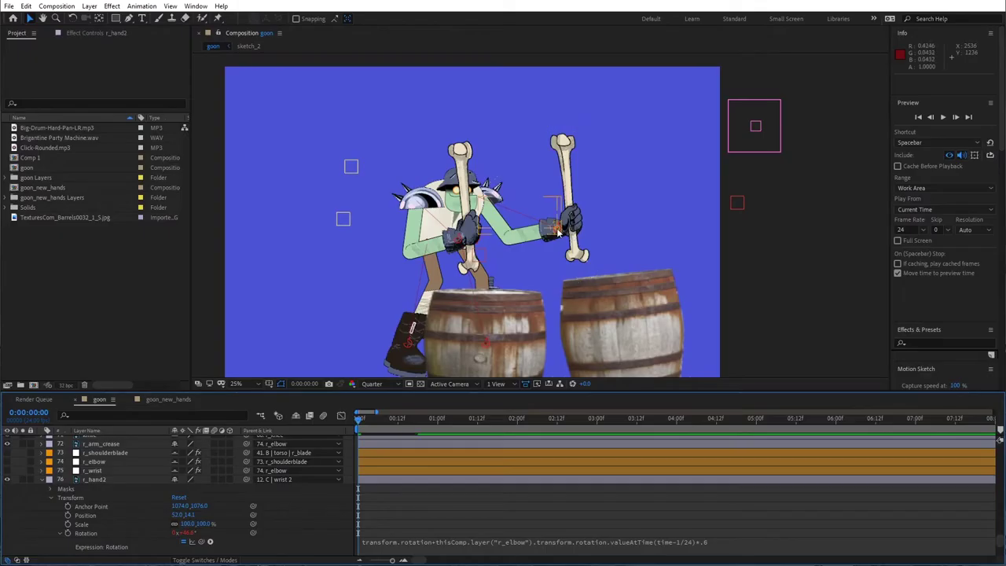
{"action": "mouse_move", "coordinate": [557, 227]}
{"action": "left_mouse_down"}
{"action": "mouse_move", "coordinate": [573, 218]}
{"action": "mouse_move", "coordinate": [590, 227]}
{"action": "mouse_move", "coordinate": [580, 217]}
{"action": "mouse_move", "coordinate": [564, 229]}
{"action": "mouse_move", "coordinate": [541, 226]}
{"action": "mouse_move", "coordinate": [550, 226]}
{"action": "mouse_move", "coordinate": [541, 217]}
{"action": "mouse_move", "coordinate": [580, 226]}
{"action": "mouse_move", "coordinate": [556, 228]}
{"action": "left_mouse_up"}
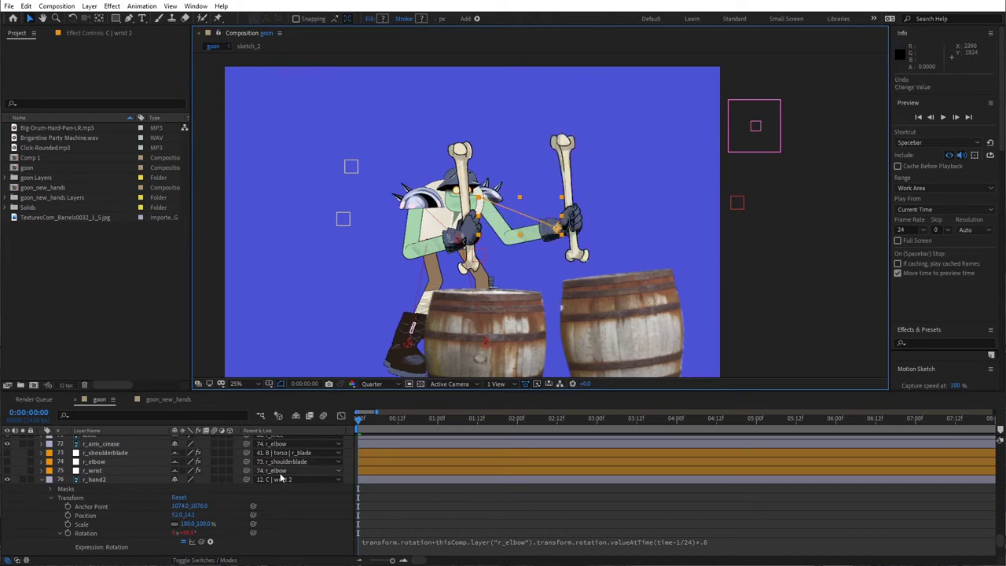
Parent r_hand2 to 77. r_hand_bat and swing the C | wrist 2 controller to test.
{"action": "left_click", "coordinate": [283, 481]}
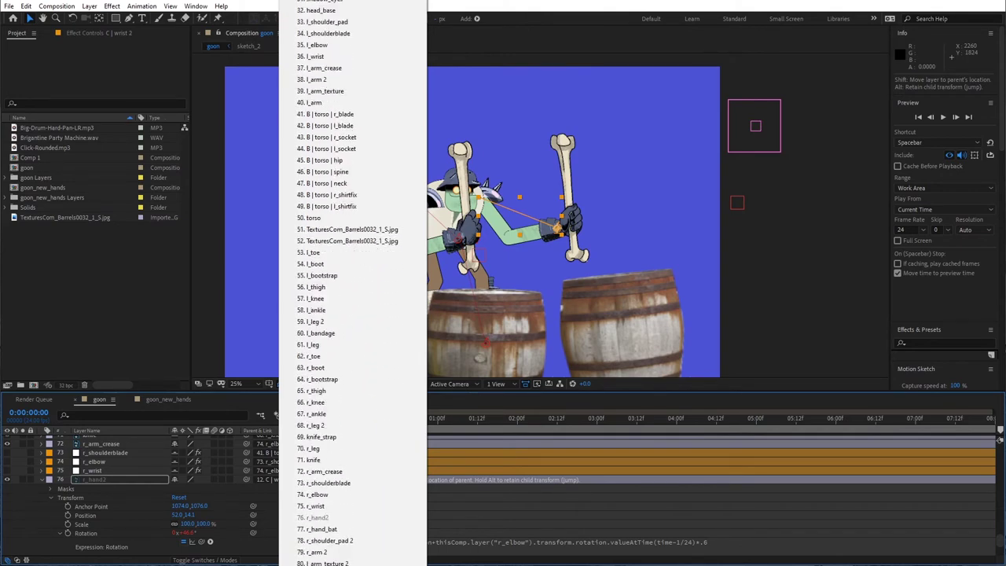
{"action": "left_click", "coordinate": [322, 517]}
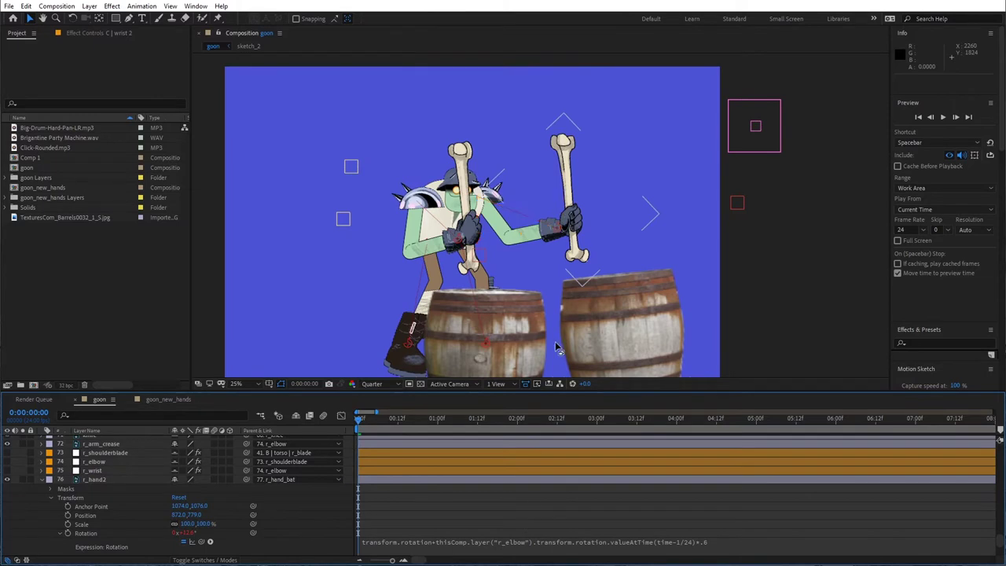
{"action": "left_click_drag", "start_coordinate": [555, 227], "coordinate": [643, 225]}
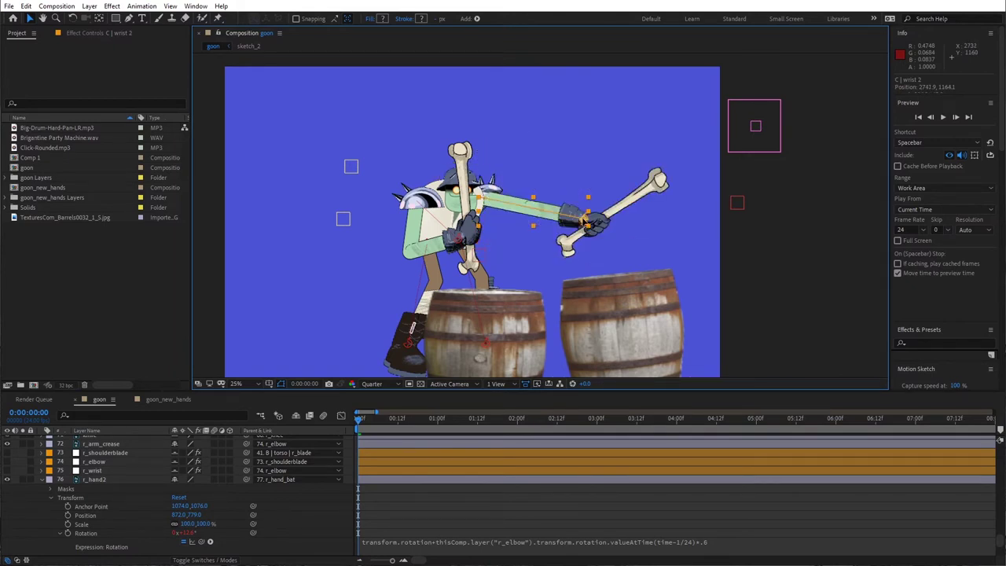
{"action": "left_click_drag", "start_coordinate": [551, 221], "coordinate": [559, 239]}
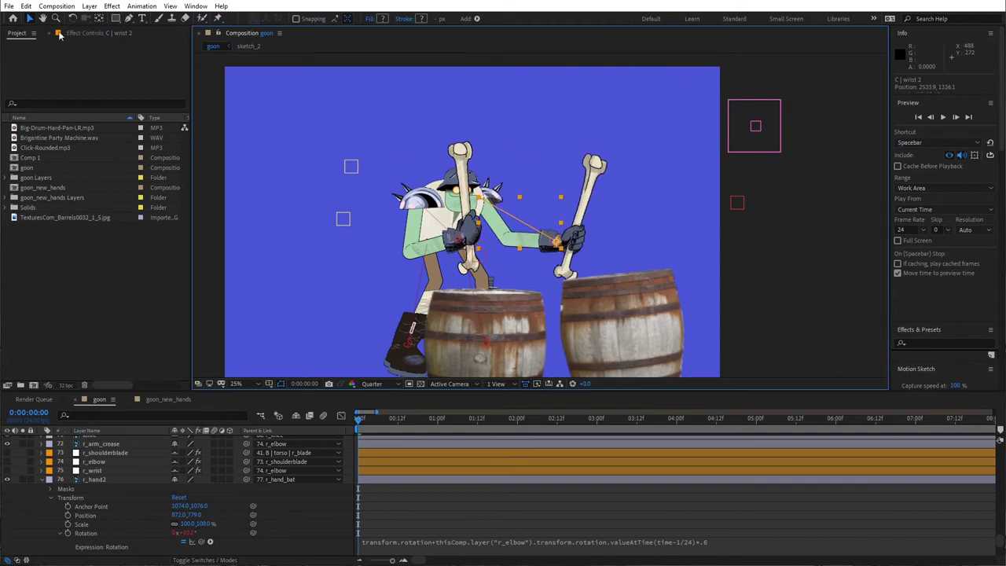
Save the project with File > Save.
{"action": "left_click", "coordinate": [10, 6]}
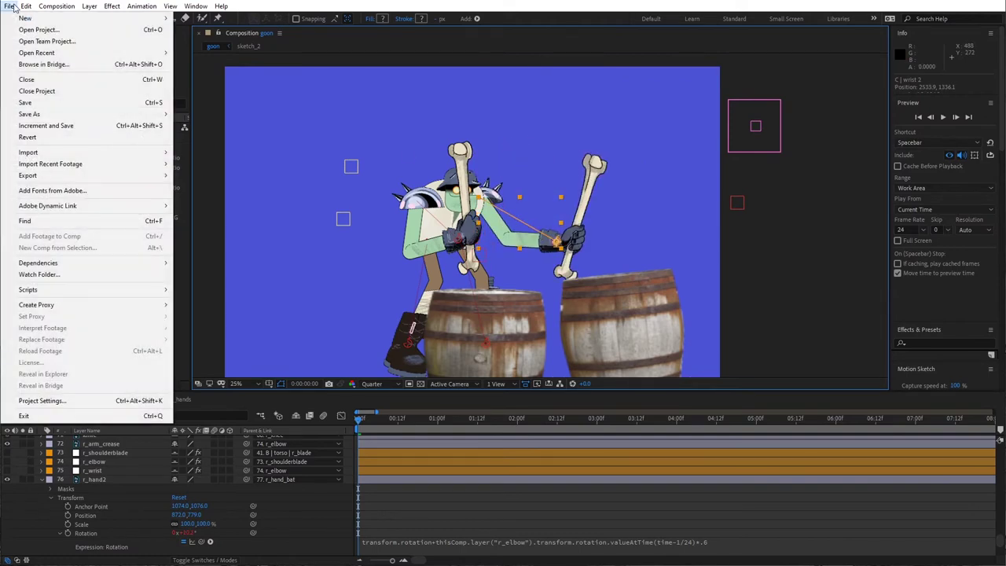
{"action": "left_click", "coordinate": [43, 102]}
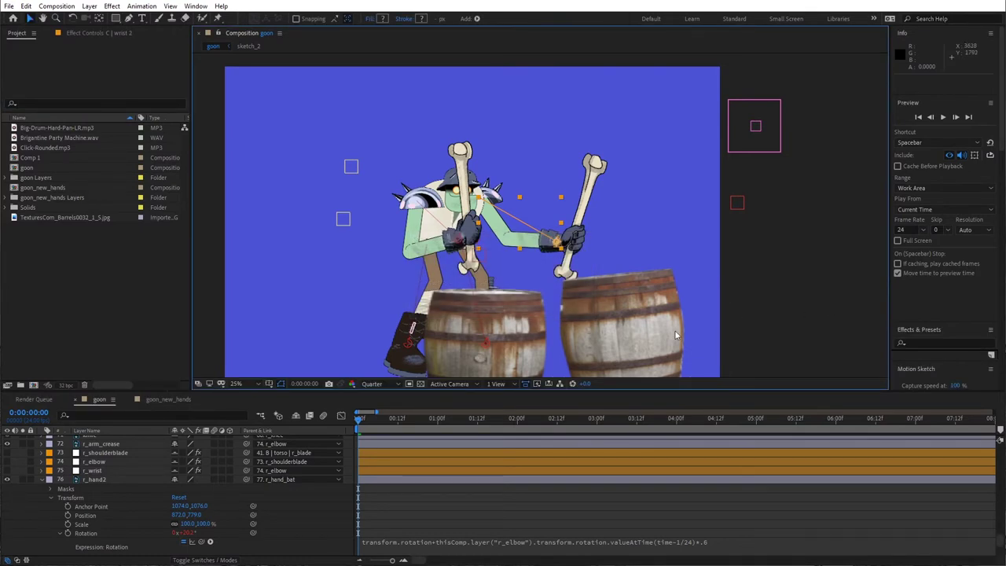
Collapse r_hand2 and expand the C | wrist and C | wrist 2 layers to show Transform.
{"action": "left_click", "coordinate": [42, 480]}
{"action": "scroll", "coordinate": [110, 475], "scroll_direction": "up", "scroll_amount": 15}
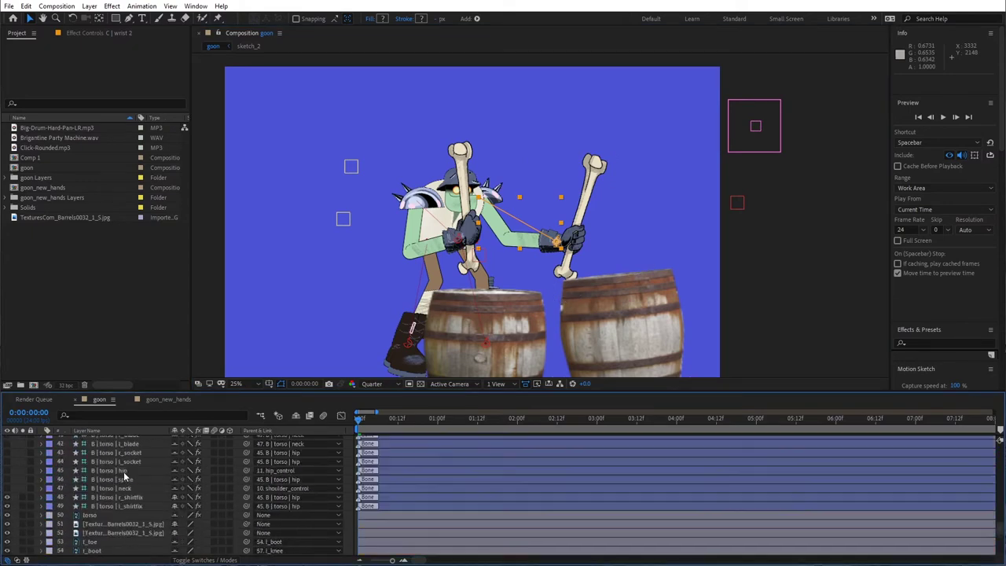
{"action": "scroll", "coordinate": [123, 477], "scroll_direction": "up", "scroll_amount": 15}
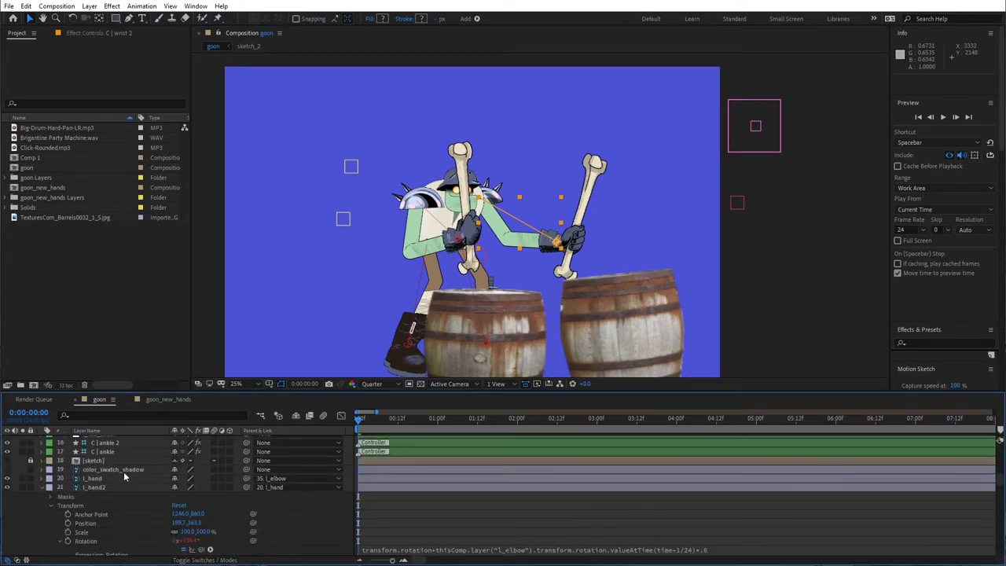
{"action": "left_click", "coordinate": [460, 240]}
{"action": "scroll", "coordinate": [135, 474], "scroll_direction": "down", "scroll_amount": 8}
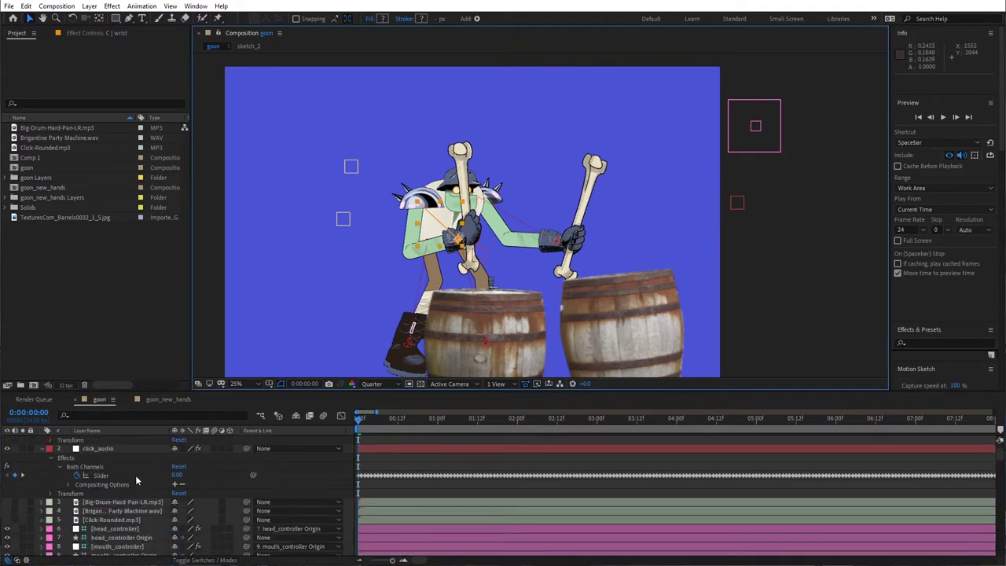
{"action": "left_click", "coordinate": [41, 485]}
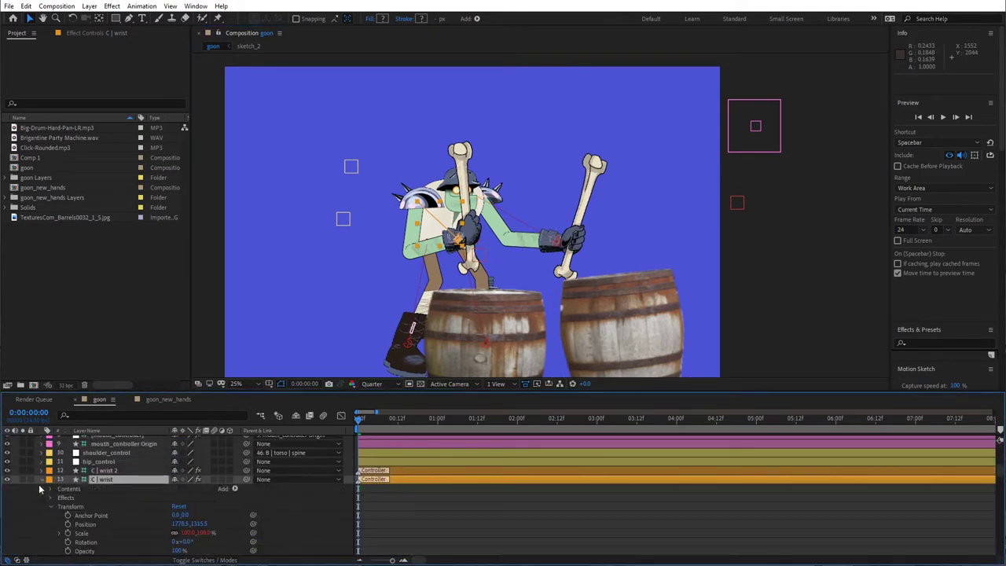
{"action": "left_click", "coordinate": [42, 471]}
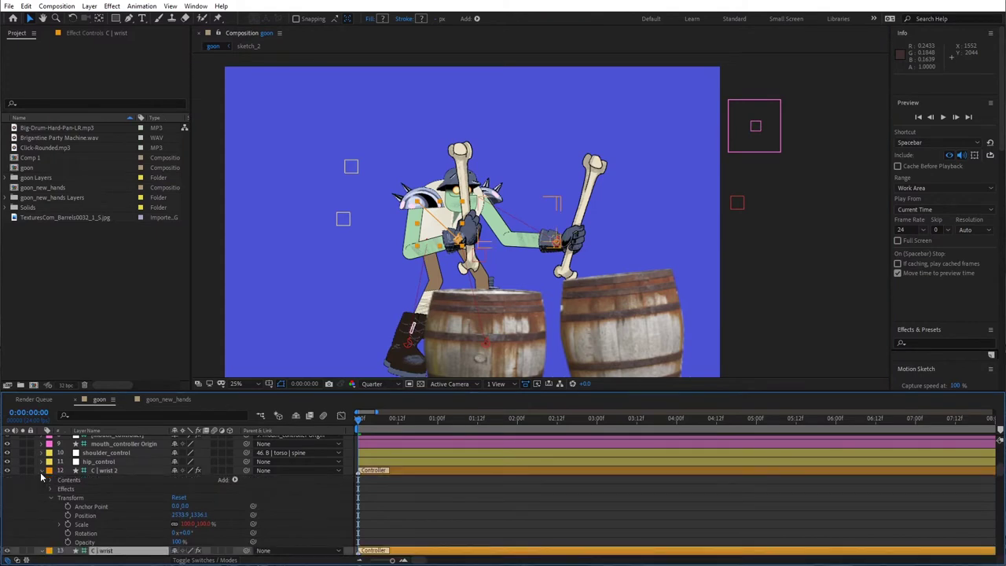
Split the Position of both C | wrist 2 and C | wrist into separate X and Y.
{"action": "right_click", "coordinate": [84, 515]}
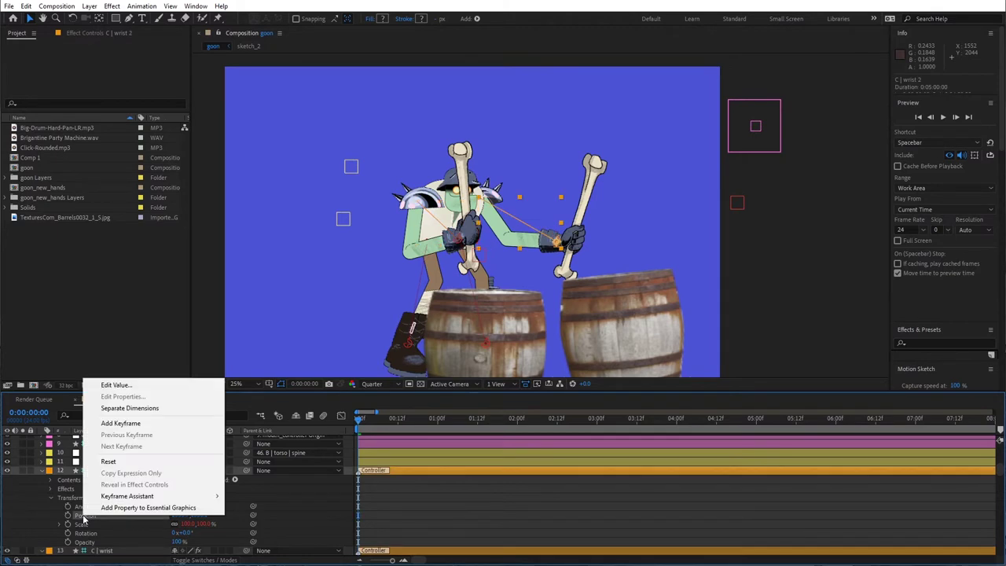
{"action": "left_click", "coordinate": [147, 407]}
{"action": "scroll", "coordinate": [107, 521], "scroll_direction": "down", "scroll_amount": 2}
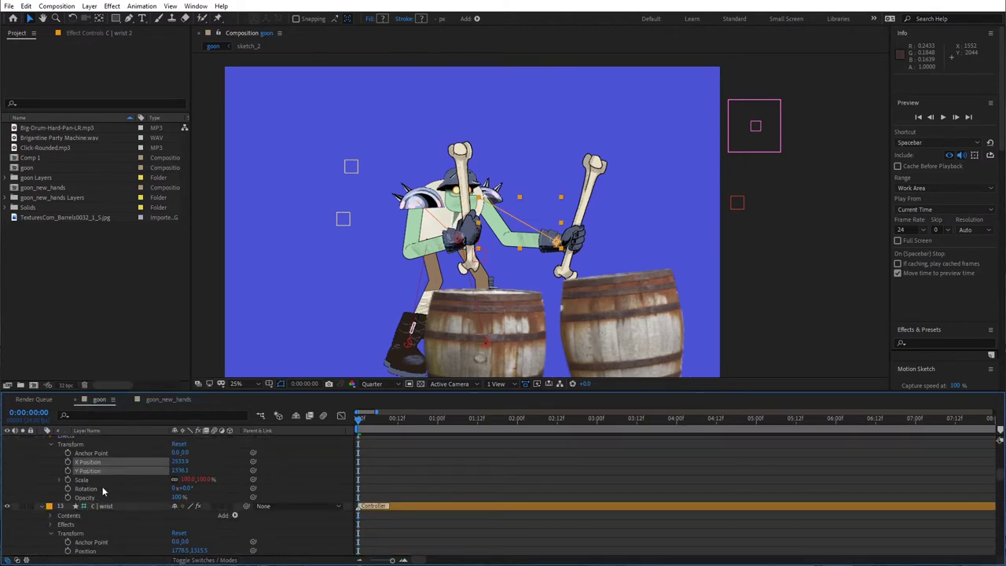
{"action": "scroll", "coordinate": [106, 519], "scroll_direction": "down", "scroll_amount": 1}
{"action": "right_click", "coordinate": [96, 525]}
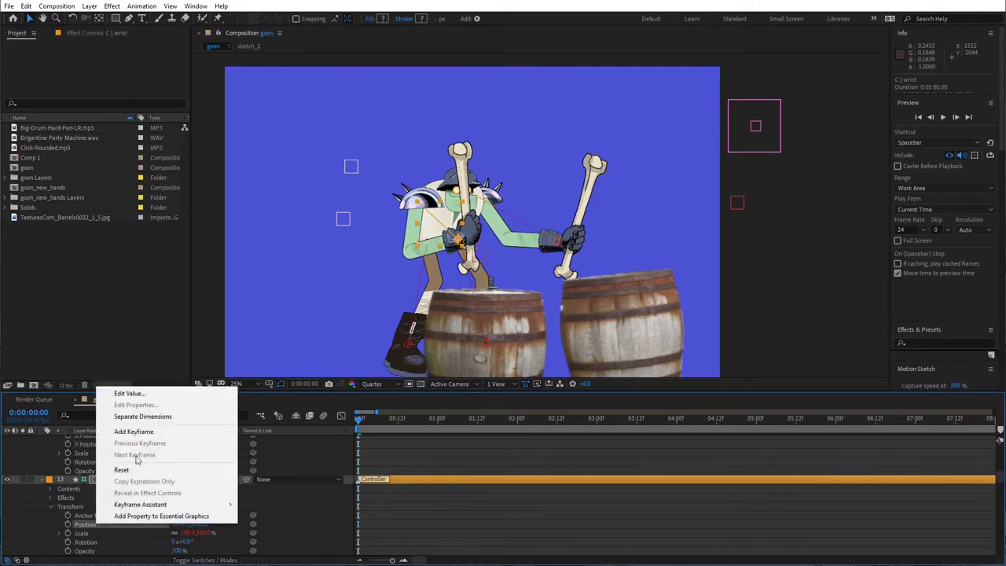
{"action": "left_click", "coordinate": [157, 419]}
{"action": "scroll", "coordinate": [118, 535], "scroll_direction": "up", "scroll_amount": 2}
Move the C | wrist 2 controller down-left to X 2385.9, Y 1428.1.
{"action": "left_click", "coordinate": [118, 534]}
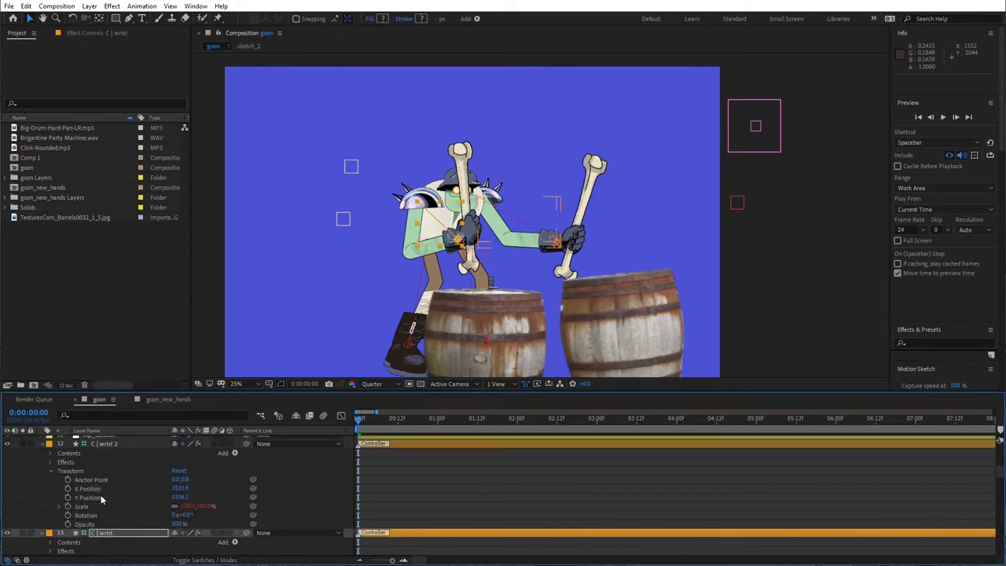
{"action": "left_click", "coordinate": [555, 239]}
{"action": "left_click_drag", "start_coordinate": [555, 242], "coordinate": [536, 254]}
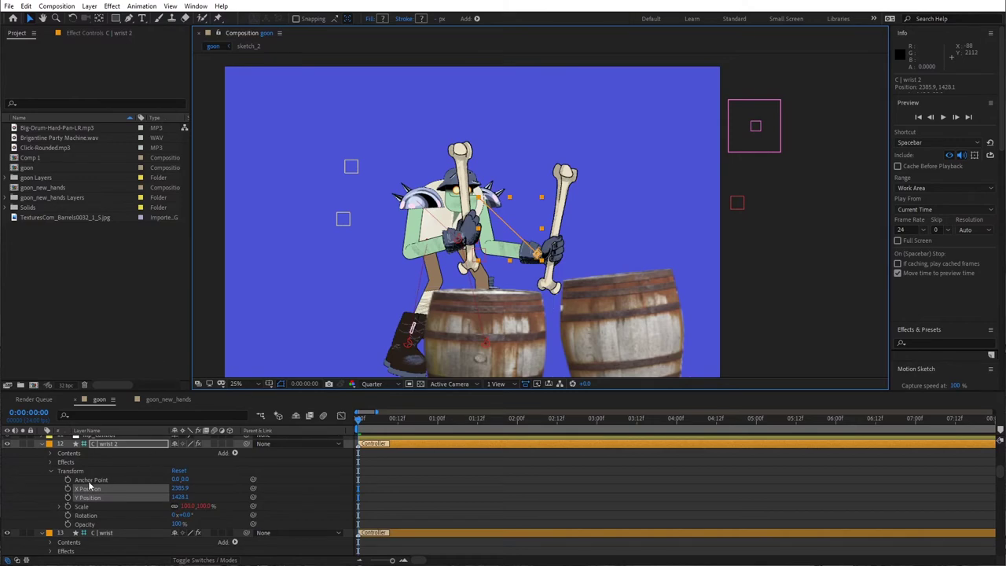
{"action": "scroll", "coordinate": [366, 469], "scroll_direction": "up", "scroll_amount": 10}
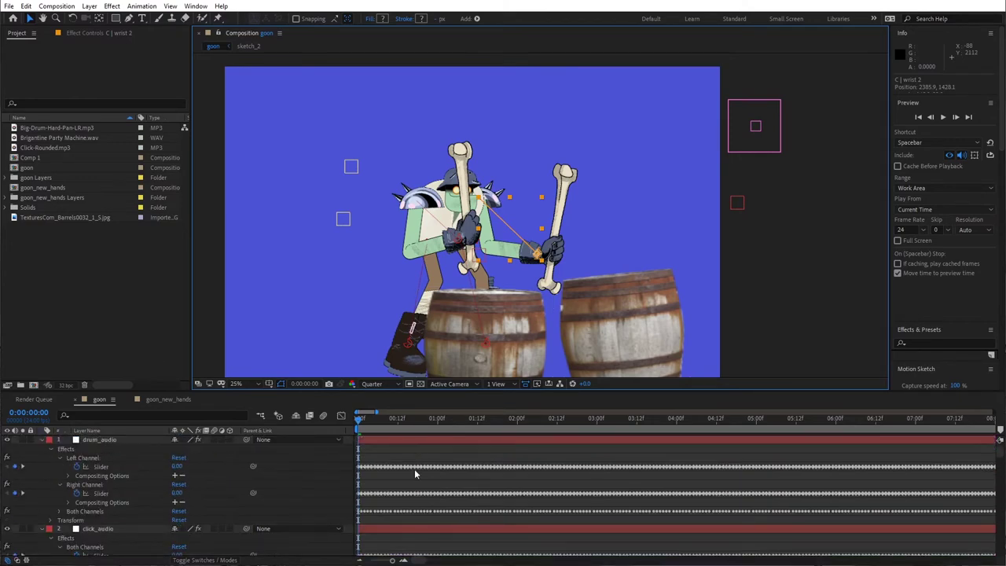
{"action": "scroll", "coordinate": [113, 467], "scroll_direction": "down", "scroll_amount": 10}
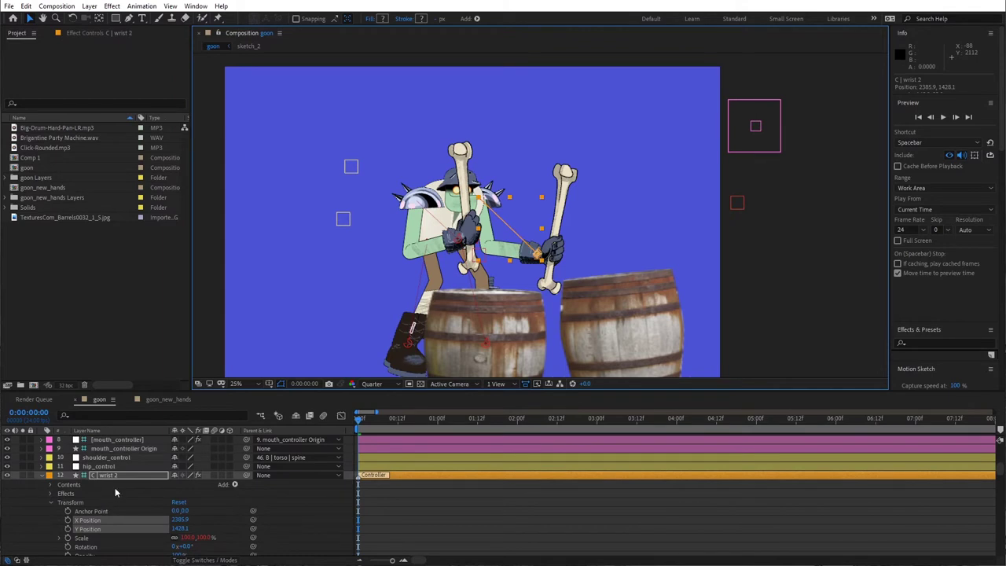
{"action": "left_click", "coordinate": [116, 476]}
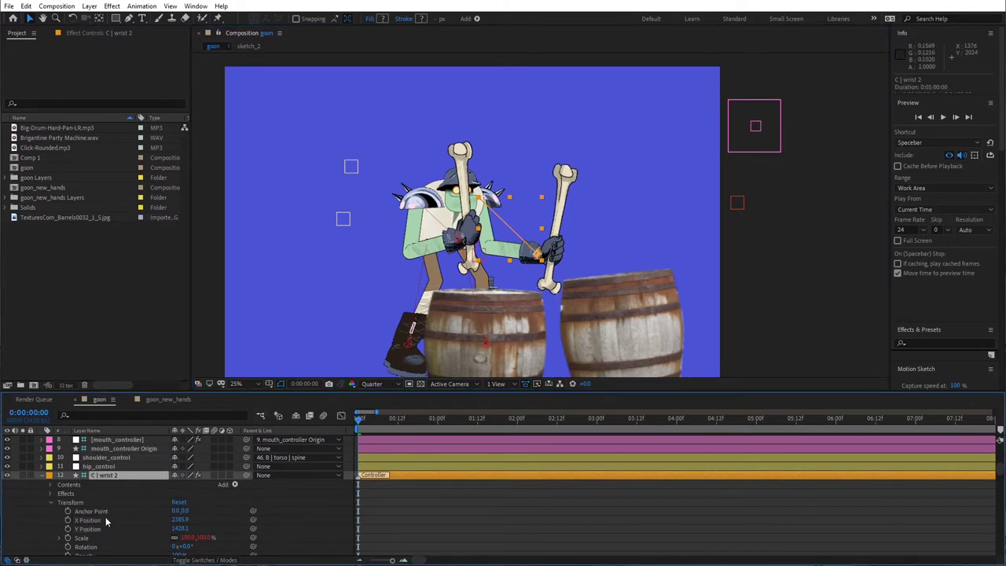
Add an expression on C | wrist 2's Y Position, pick-whipped to drum_audio's Right Channel Slider.
{"action": "left_click", "coordinate": [68, 530], "text": "alt"}
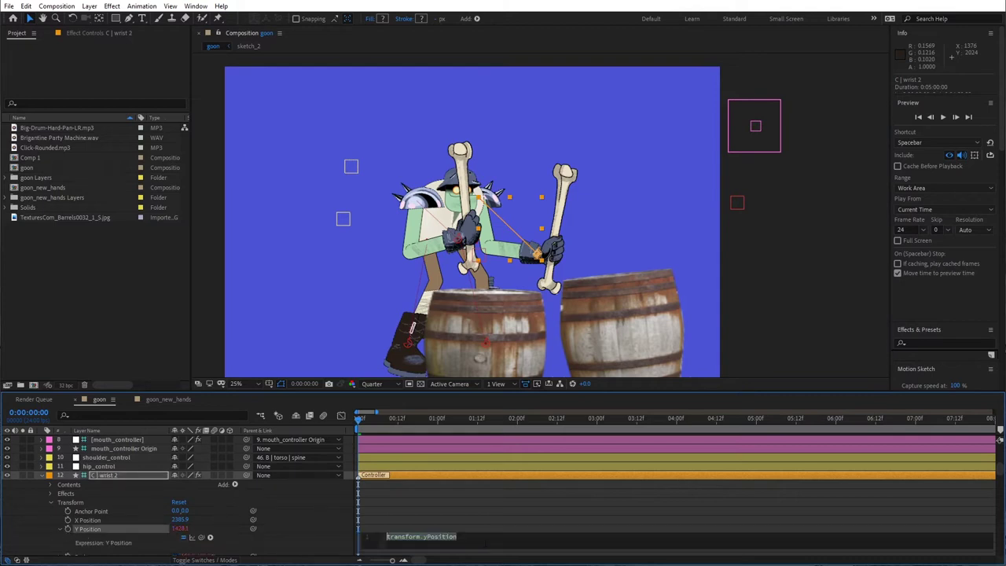
{"action": "left_click", "coordinate": [457, 536]}
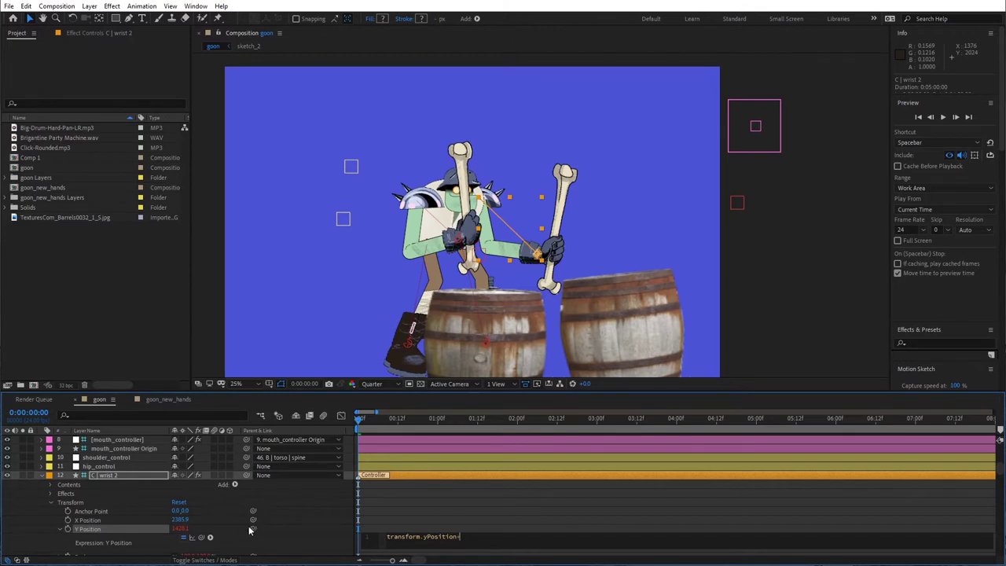
{"action": "left_click_drag", "start_coordinate": [250, 531], "coordinate": [100, 494]}
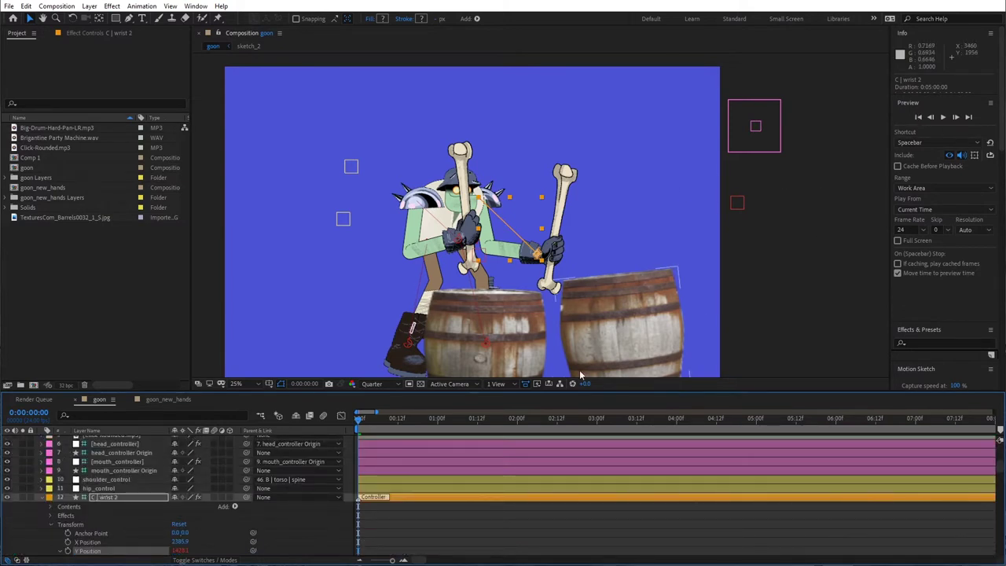
{"action": "scroll", "coordinate": [451, 515], "scroll_direction": "down", "scroll_amount": 2}
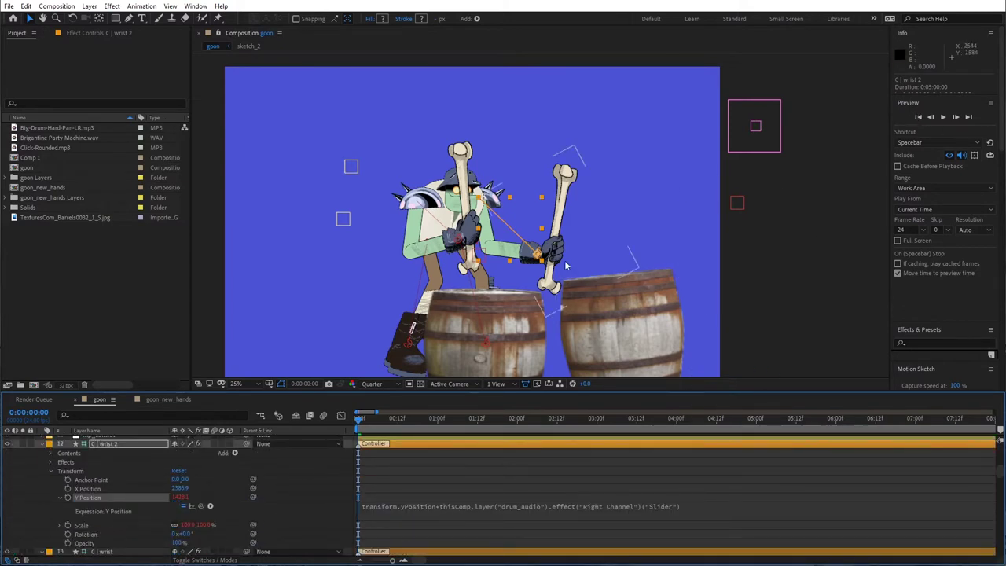
{"action": "scroll", "coordinate": [109, 494], "scroll_direction": "up", "scroll_amount": 10}
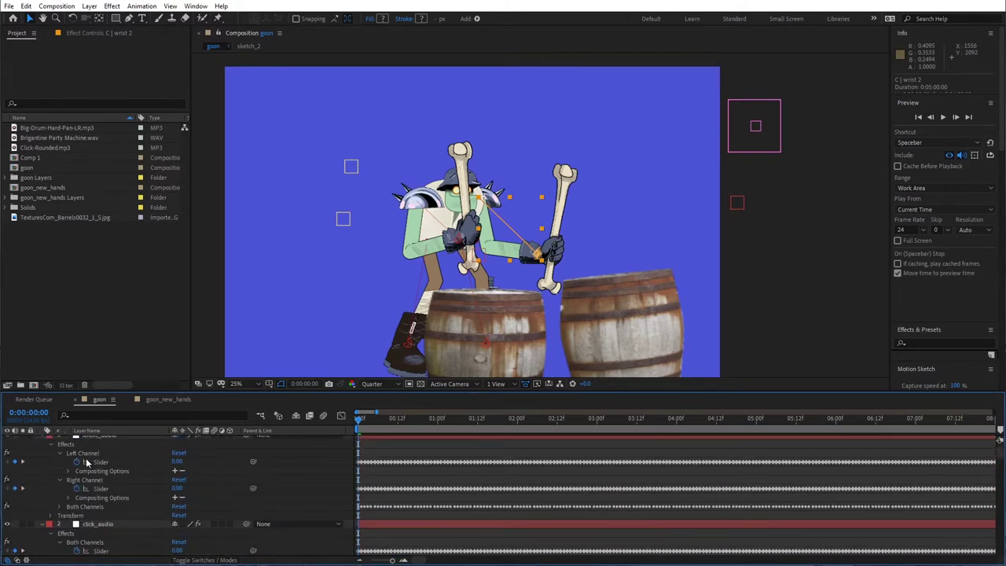
{"action": "scroll", "coordinate": [64, 533], "scroll_direction": "down", "scroll_amount": 3}
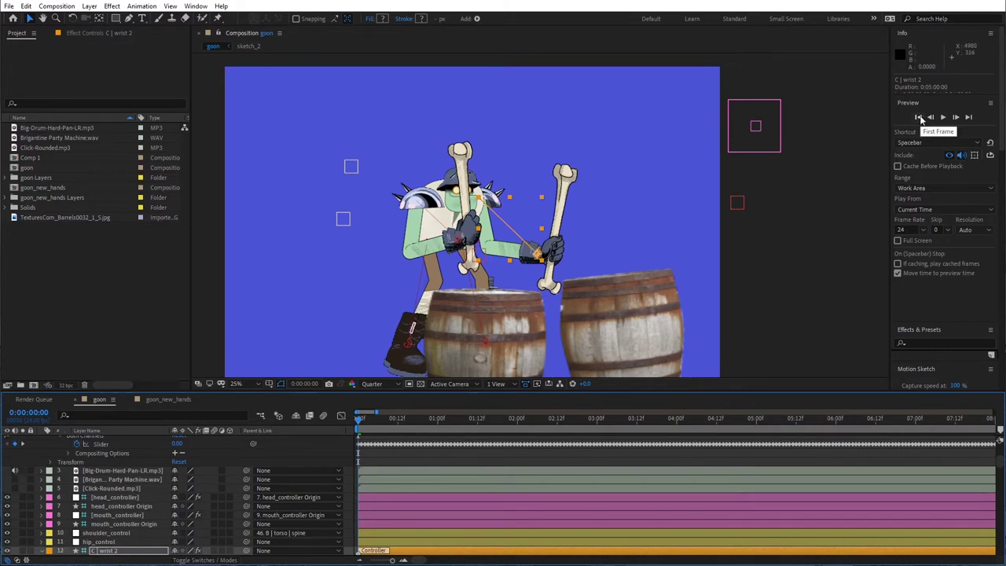
{"action": "left_click", "coordinate": [922, 117]}
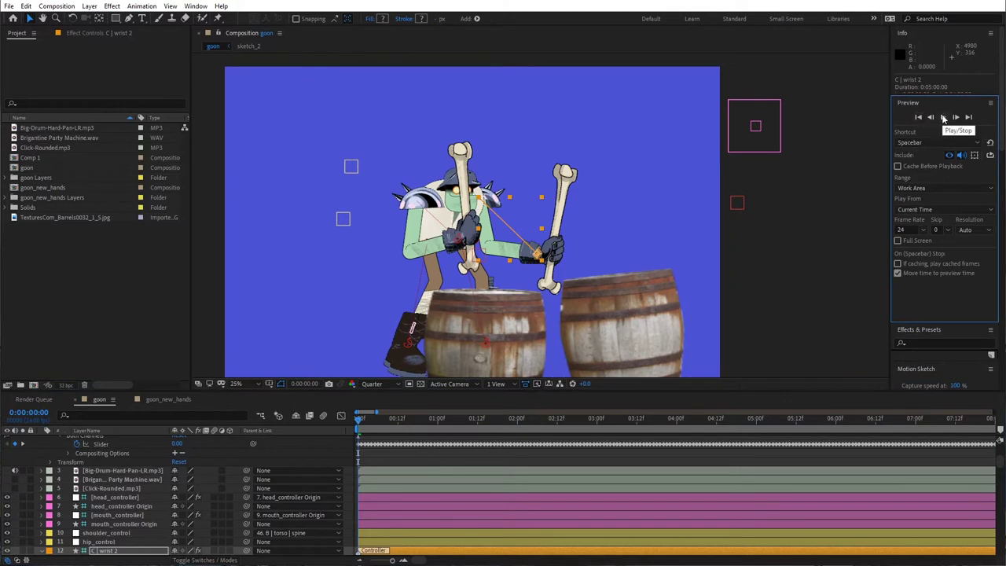
{"action": "left_click", "coordinate": [944, 118]}
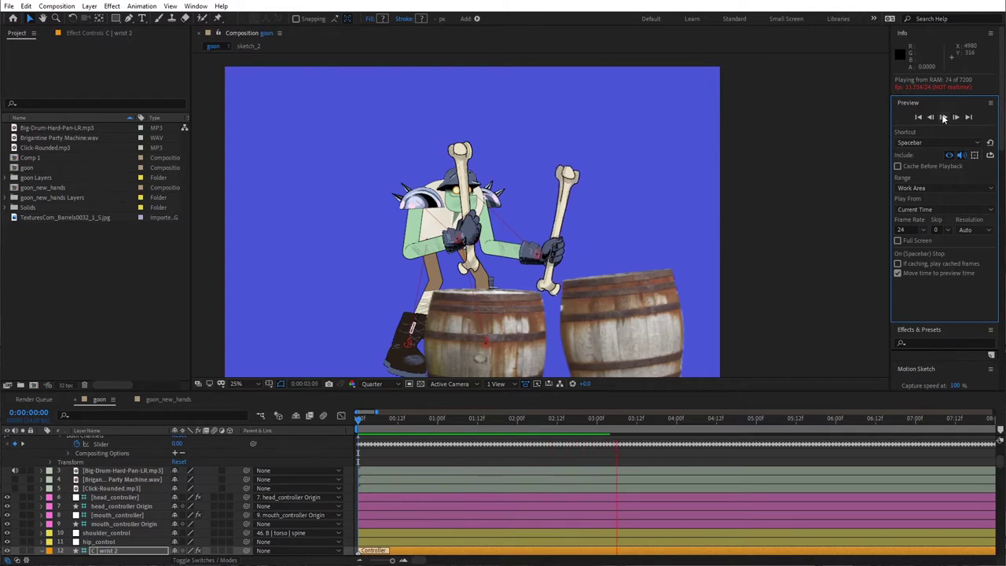
{"action": "left_click", "coordinate": [944, 117]}
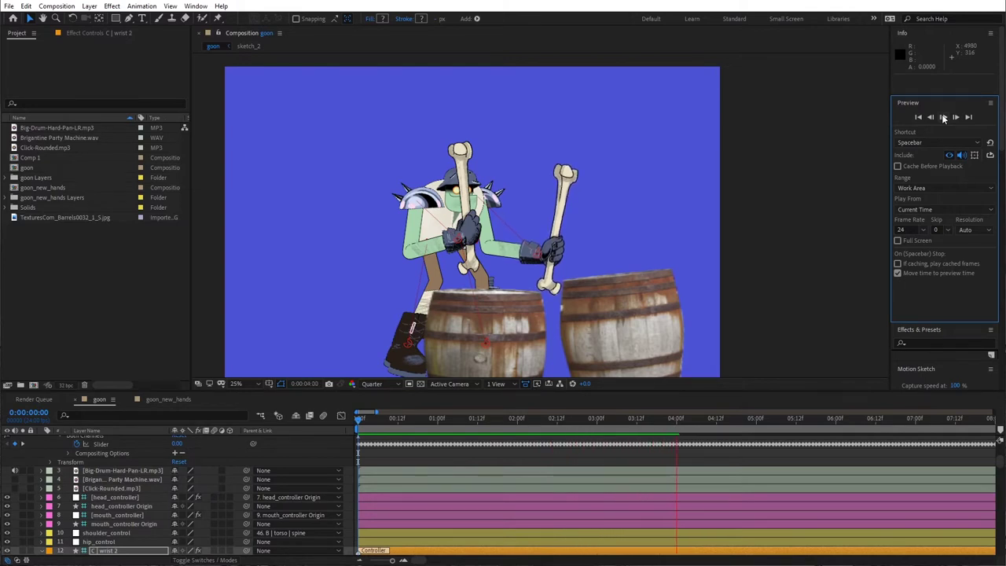
{"action": "left_click", "coordinate": [918, 117]}
{"action": "left_click", "coordinate": [944, 117]}
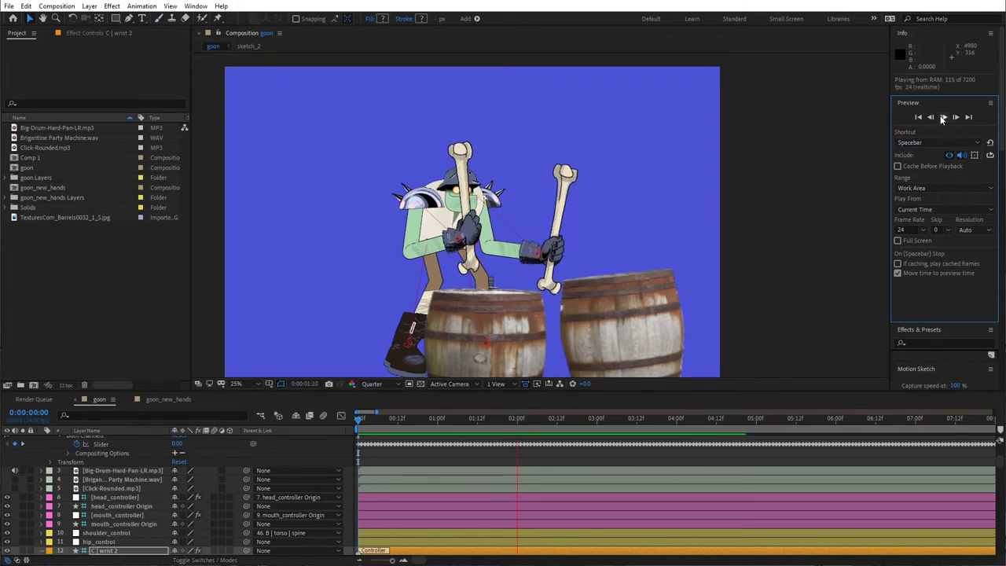
{"action": "left_click", "coordinate": [942, 118]}
{"action": "scroll", "coordinate": [395, 433], "scroll_direction": "up", "scroll_amount": 1}
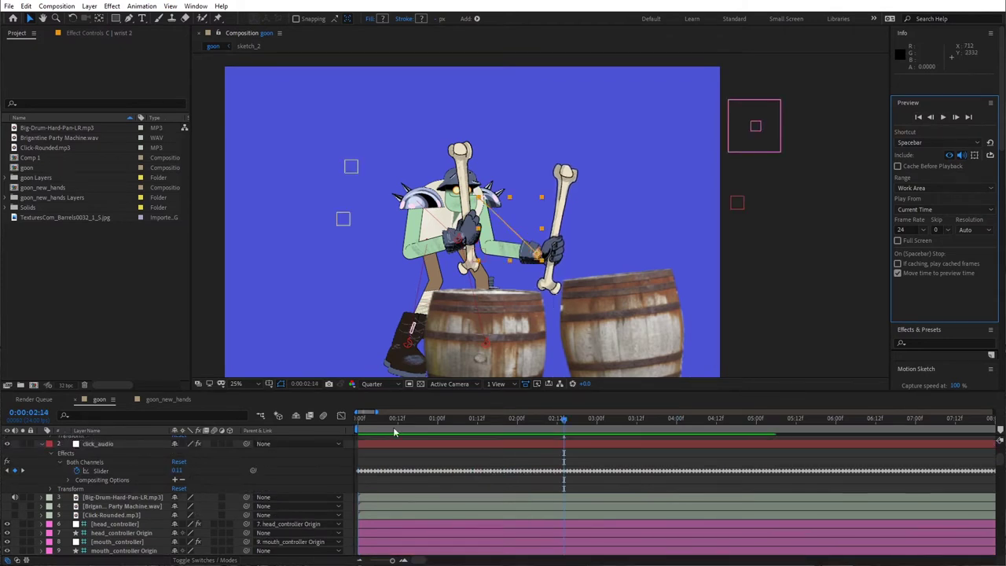
At 0:00:02:01, append +40 to wrist 2's Y Position expression.
{"action": "scroll", "coordinate": [511, 478], "scroll_direction": "up", "scroll_amount": 2}
{"action": "mouse_move", "coordinate": [564, 422]}
{"action": "left_mouse_down"}
{"action": "mouse_move", "coordinate": [517, 424]}
{"action": "mouse_move", "coordinate": [598, 432]}
{"action": "mouse_move", "coordinate": [555, 432]}
{"action": "left_mouse_up"}
{"action": "left_click_drag", "start_coordinate": [489, 439], "coordinate": [523, 438]}
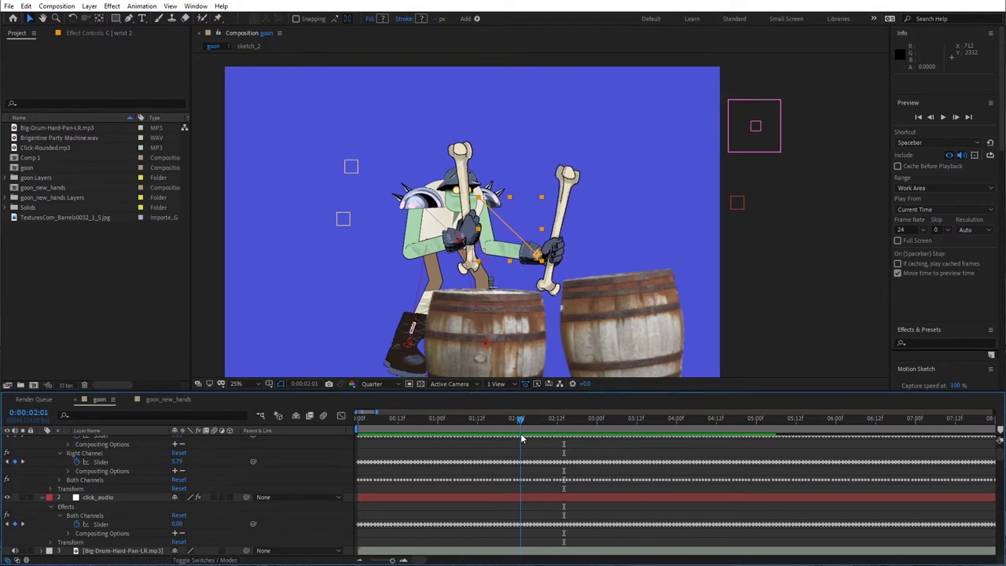
{"action": "scroll", "coordinate": [518, 497], "scroll_direction": "down", "scroll_amount": 3}
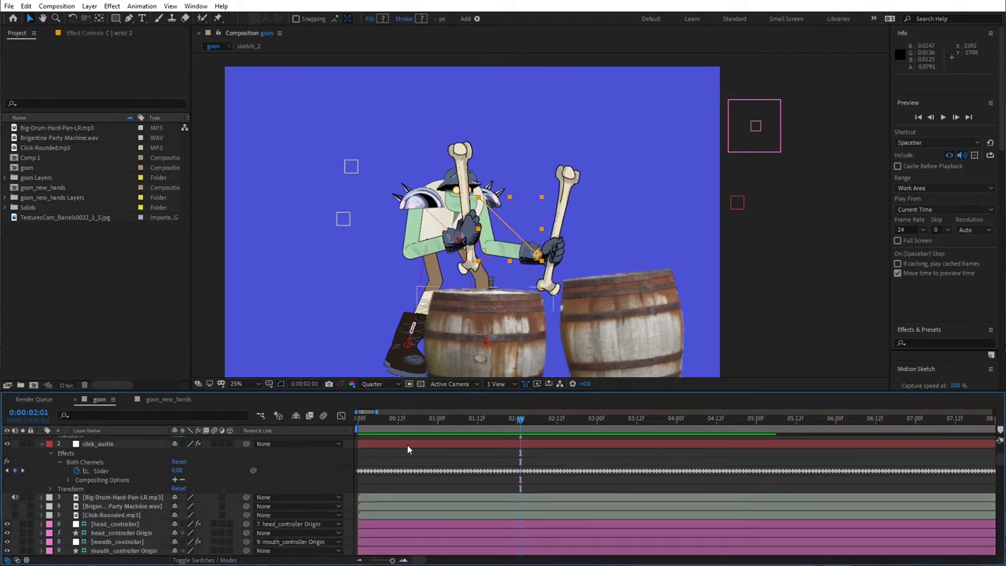
{"action": "key", "text": "e"}
{"action": "key", "text": "e"}
{"action": "scroll", "coordinate": [151, 496], "scroll_direction": "down", "scroll_amount": 2}
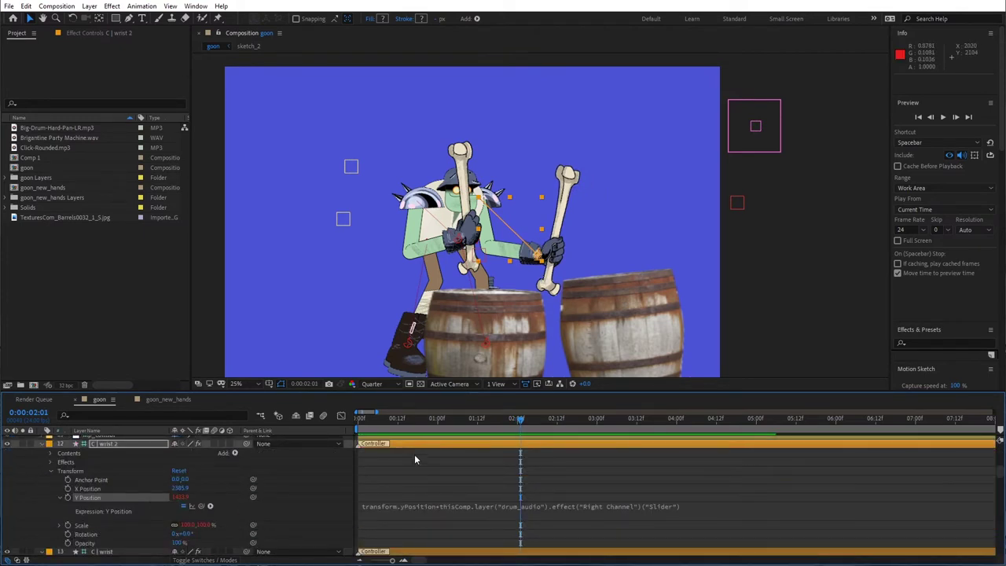
{"action": "left_click", "coordinate": [689, 507]}
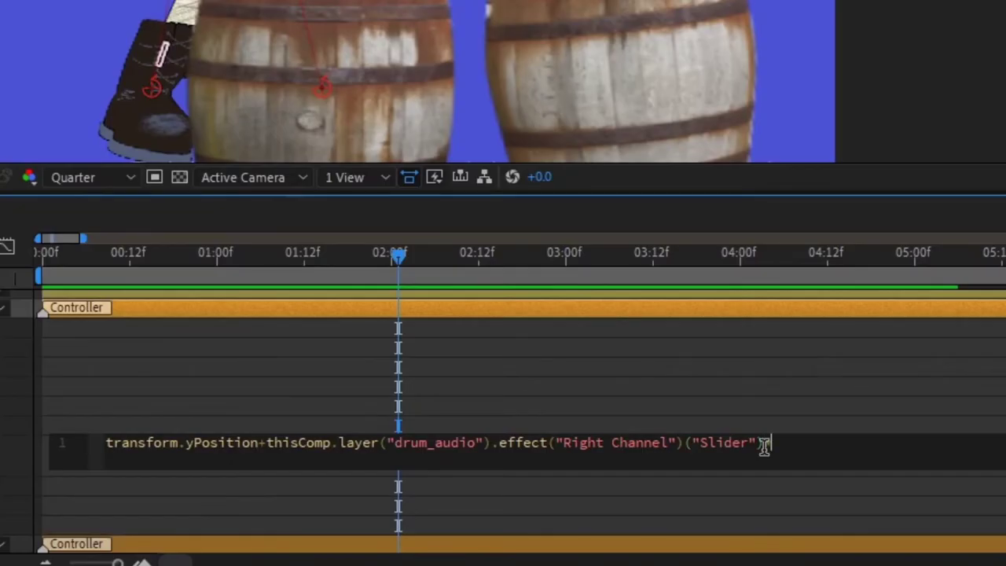
{"action": "left_click", "coordinate": [683, 360]}
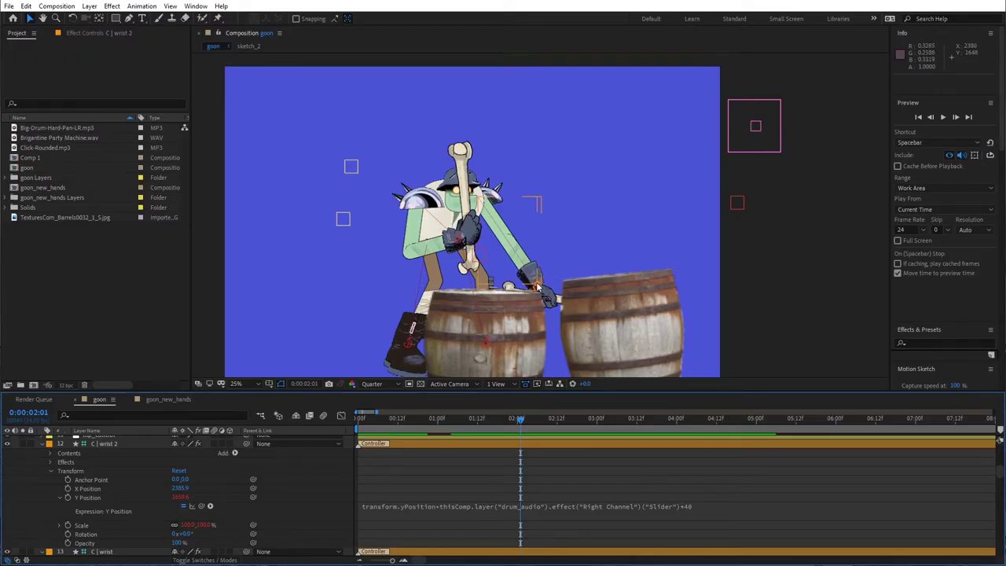
Move the right wrist up and left so the bone strikes the barrel, then preview the drumming twice.
{"action": "left_click_drag", "start_coordinate": [540, 291], "coordinate": [534, 275]}
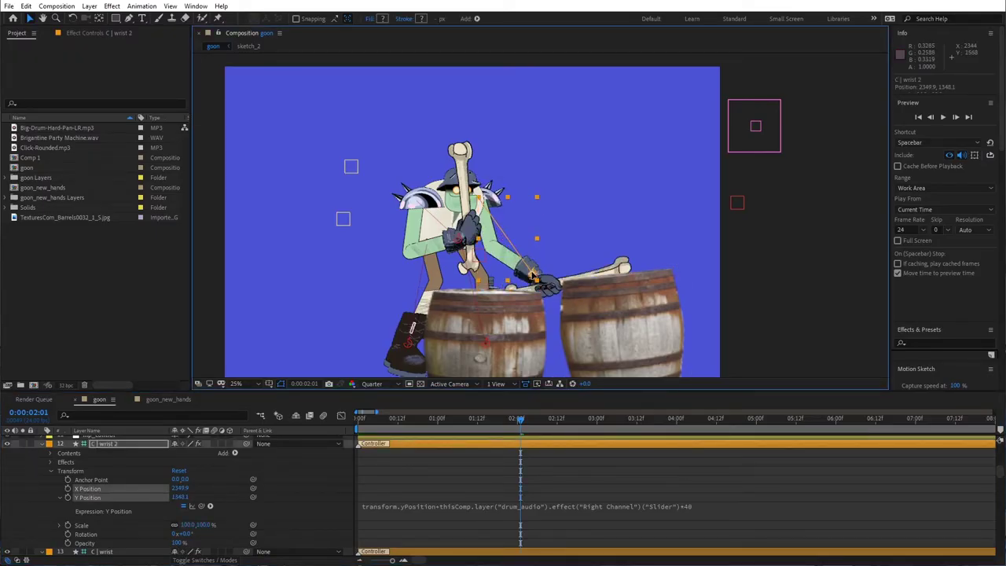
{"action": "left_click", "coordinate": [918, 116]}
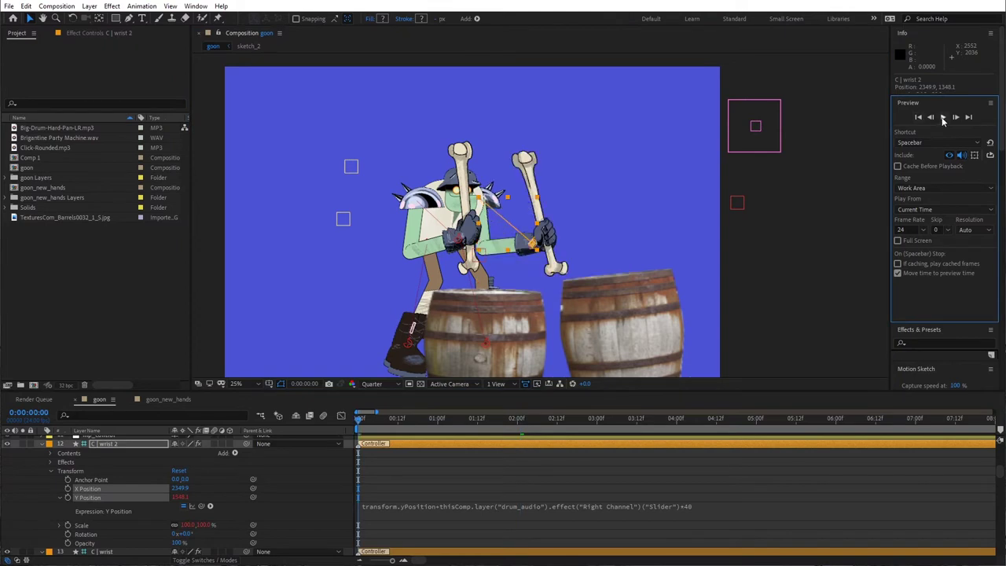
{"action": "left_click", "coordinate": [943, 118]}
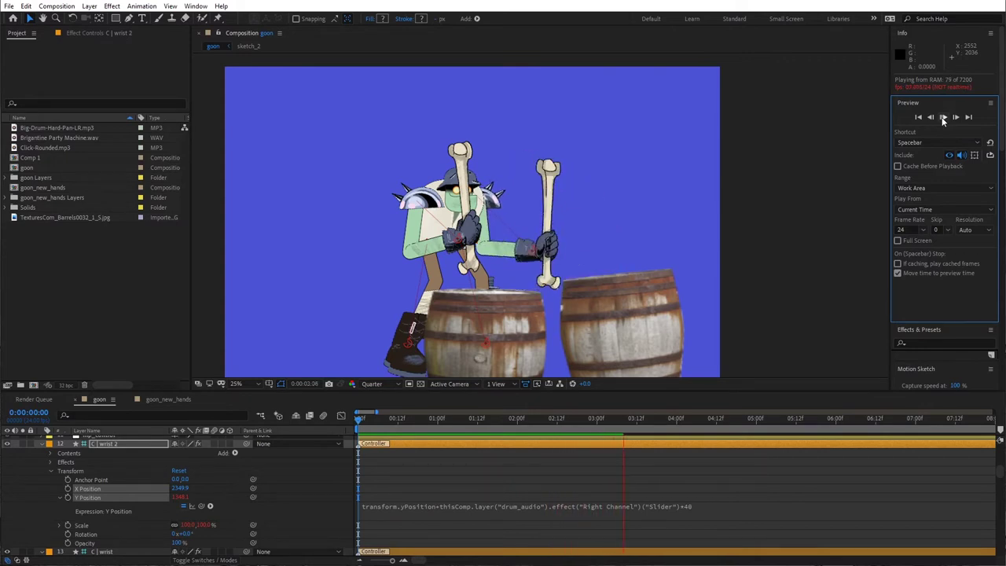
{"action": "left_click", "coordinate": [943, 117]}
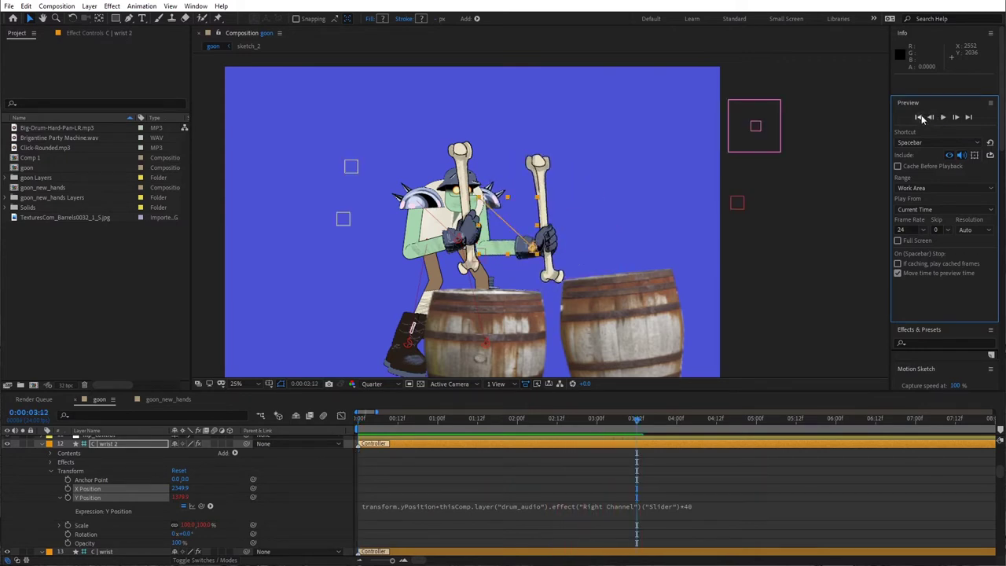
{"action": "left_click", "coordinate": [920, 117]}
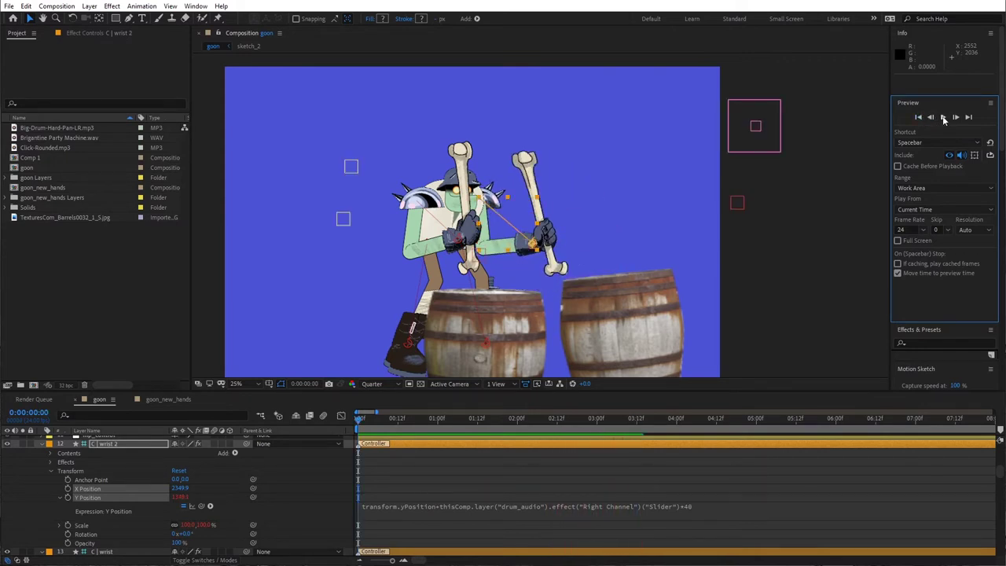
{"action": "left_click", "coordinate": [944, 117]}
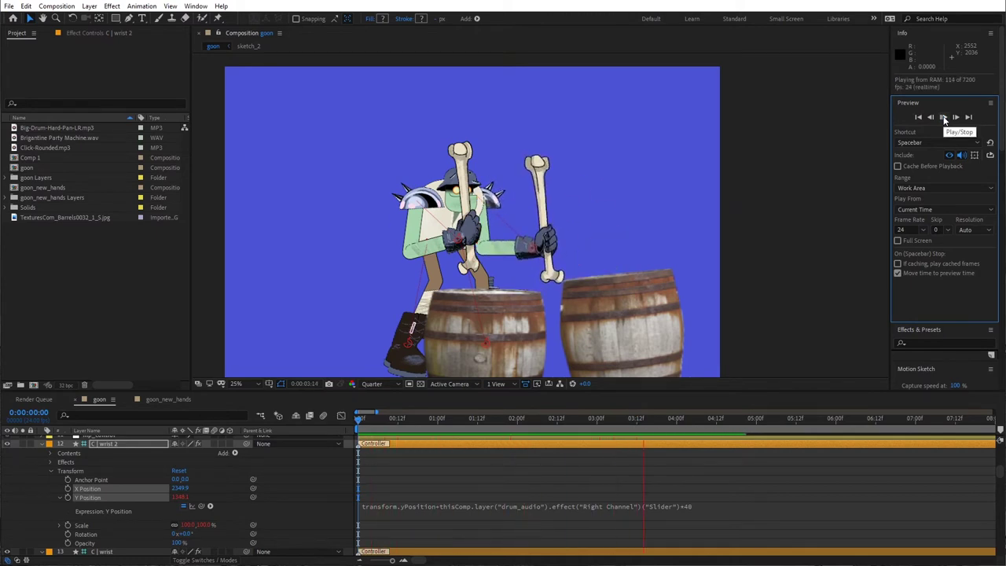
{"action": "left_click", "coordinate": [944, 117]}
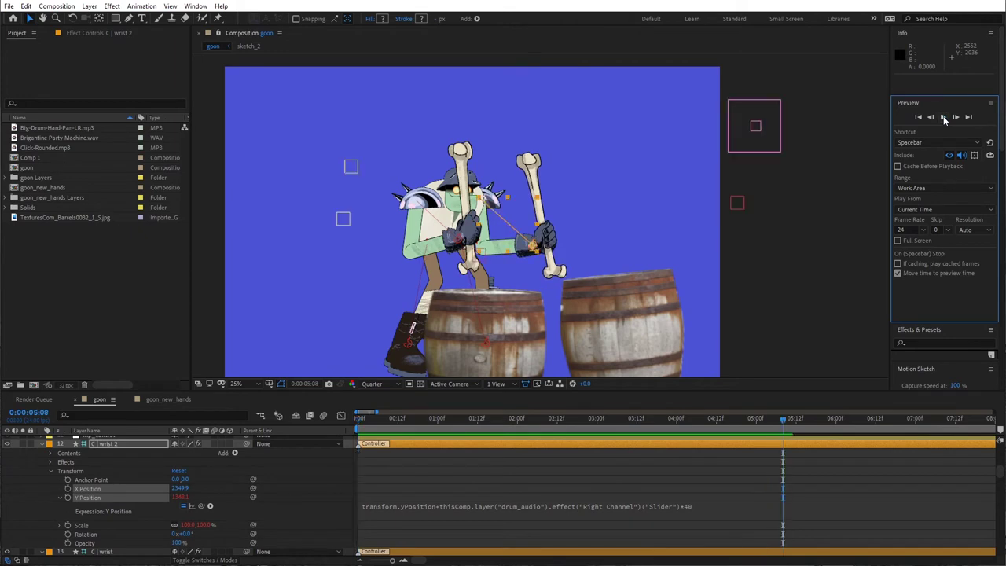
{"action": "left_click", "coordinate": [723, 509]}
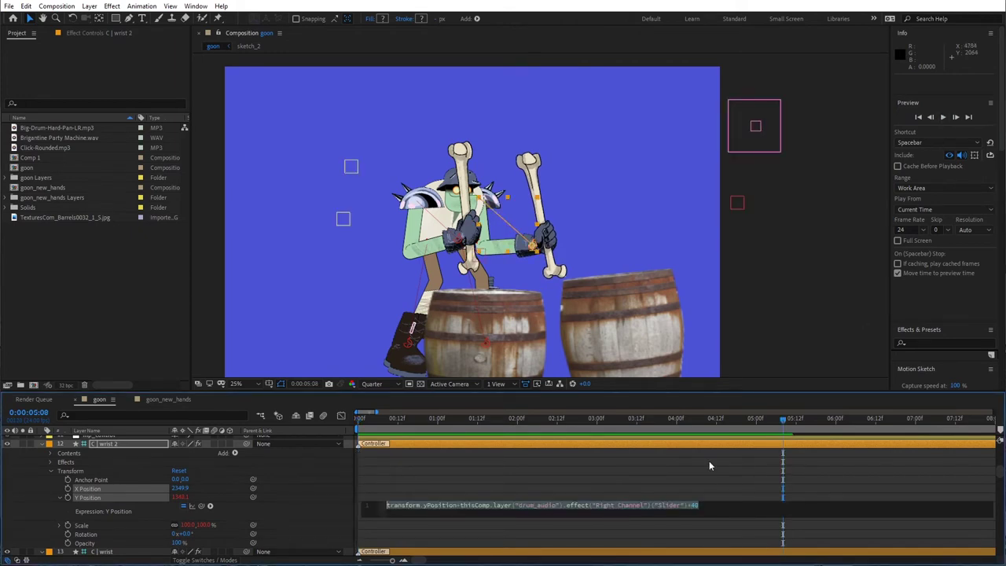
Scrub to the 0:00:02:00 drum hit, set the Right Channel Slider reading to 7.75, and scroll to wrist 2's Y Position.
{"action": "left_click_drag", "start_coordinate": [785, 422], "coordinate": [553, 440]}
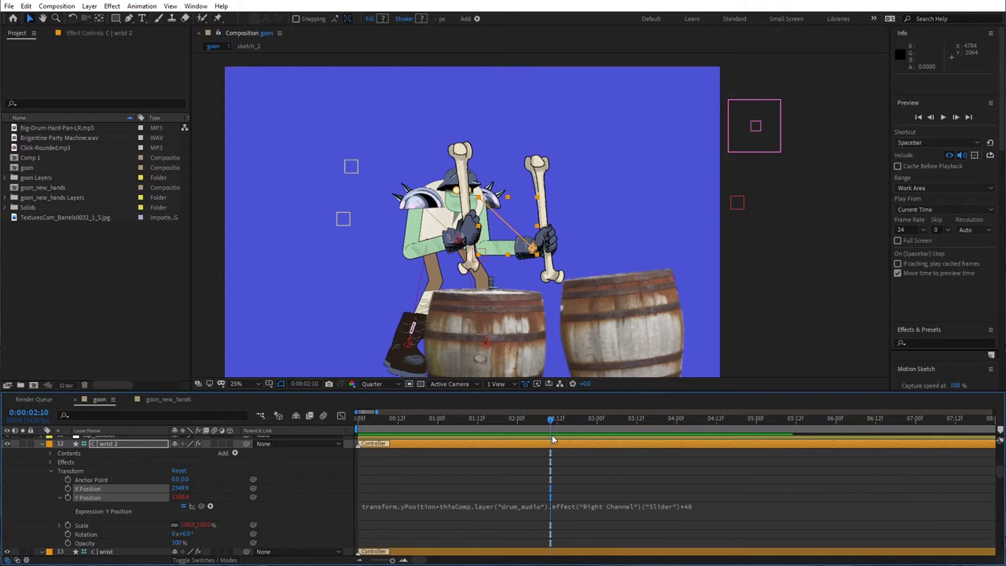
{"action": "scroll", "coordinate": [542, 467], "scroll_direction": "up", "scroll_amount": 10}
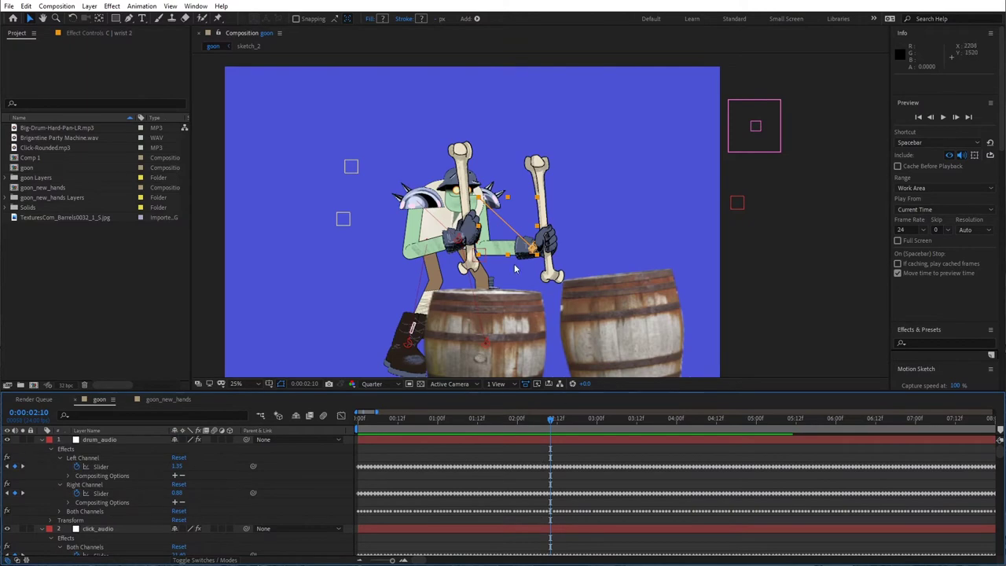
{"action": "scroll", "coordinate": [550, 271], "scroll_direction": "down", "scroll_amount": 2}
{"action": "scroll", "coordinate": [550, 271], "scroll_direction": "up", "scroll_amount": 5}
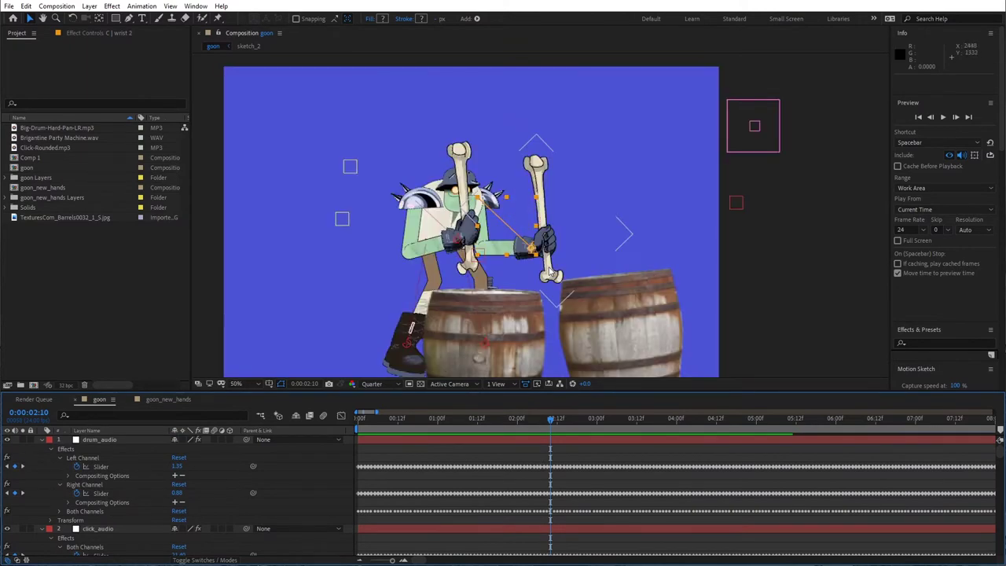
{"action": "scroll", "coordinate": [533, 499], "scroll_direction": "down", "scroll_amount": 2}
{"action": "scroll", "coordinate": [518, 488], "scroll_direction": "down", "scroll_amount": 6}
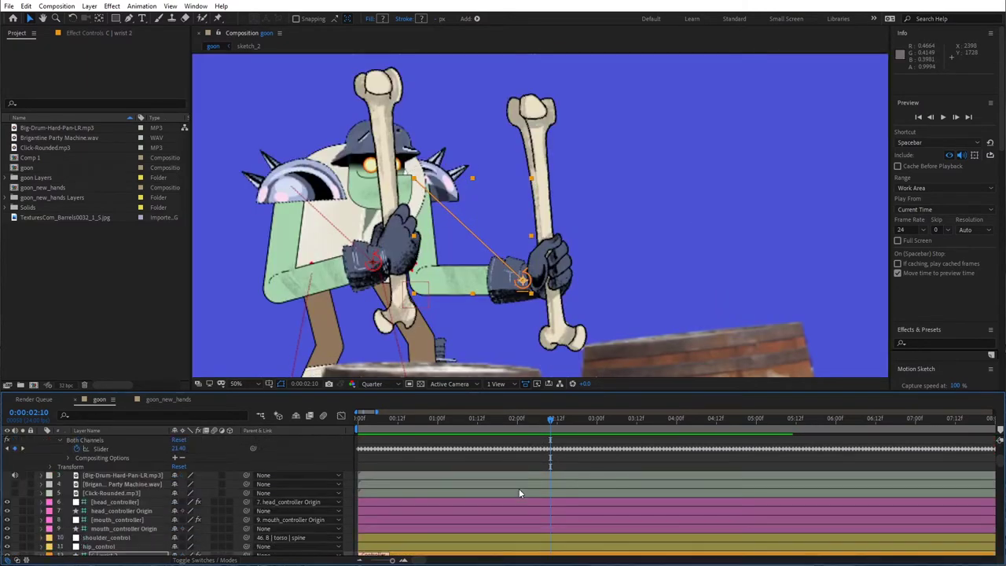
{"action": "left_click_drag", "start_coordinate": [551, 417], "coordinate": [505, 429]}
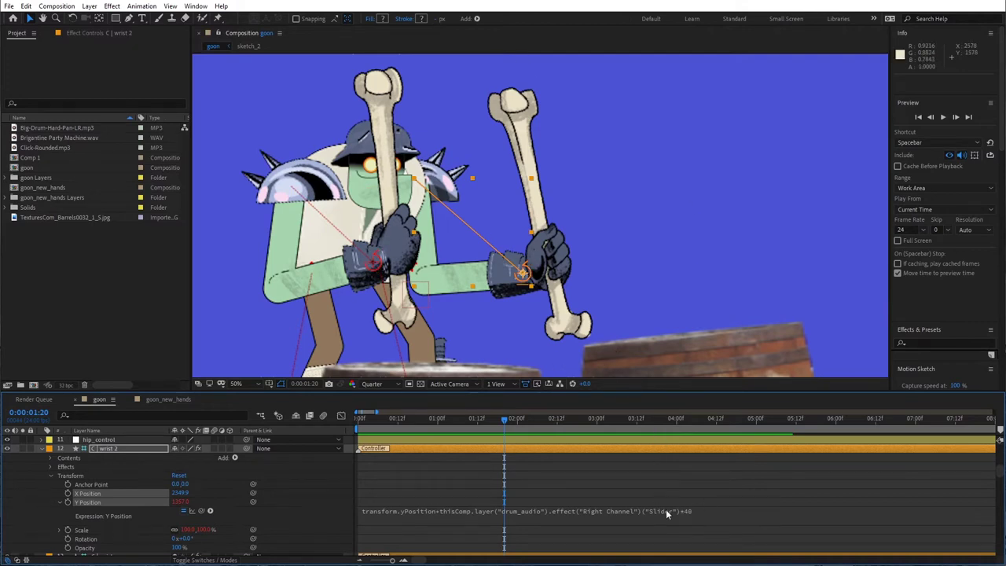
{"action": "scroll", "coordinate": [460, 511], "scroll_direction": "up", "scroll_amount": 5}
{"action": "scroll", "coordinate": [460, 511], "scroll_direction": "up", "scroll_amount": 3}
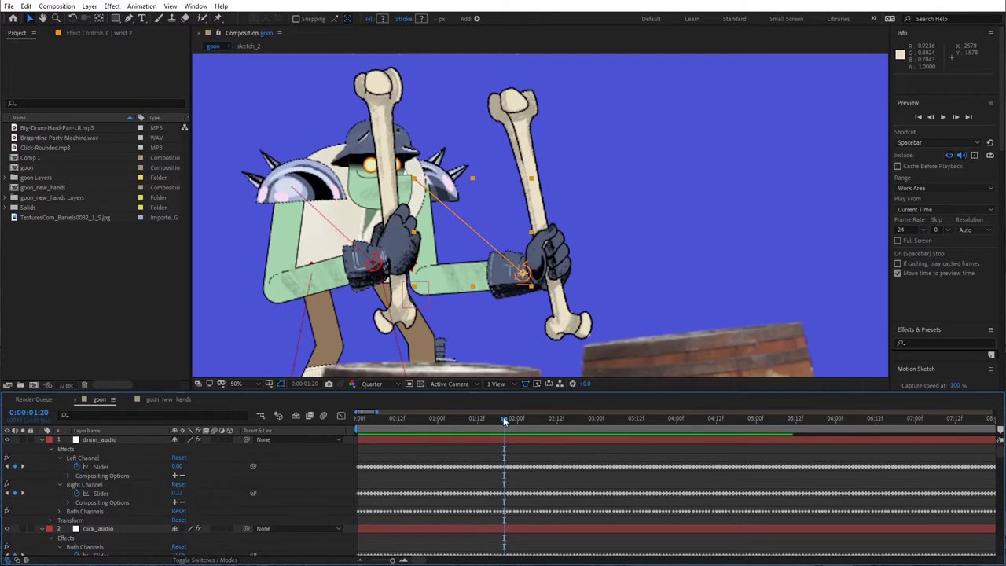
{"action": "mouse_move", "coordinate": [503, 416]}
{"action": "left_mouse_down"}
{"action": "mouse_move", "coordinate": [528, 423]}
{"action": "mouse_move", "coordinate": [516, 423]}
{"action": "left_mouse_up"}
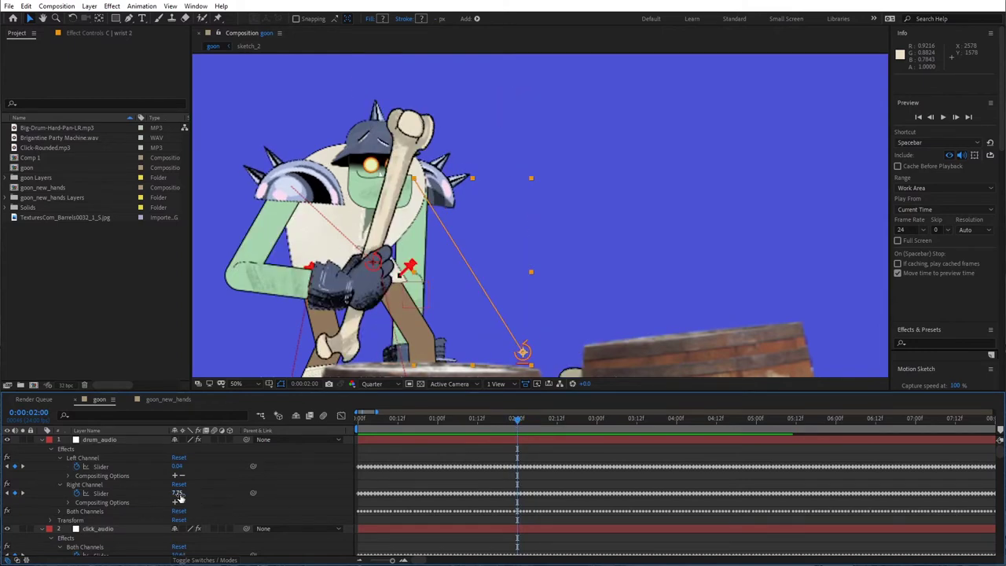
{"action": "left_click_drag", "start_coordinate": [178, 492], "coordinate": [229, 485]}
{"action": "scroll", "coordinate": [458, 496], "scroll_direction": "down", "scroll_amount": 15}
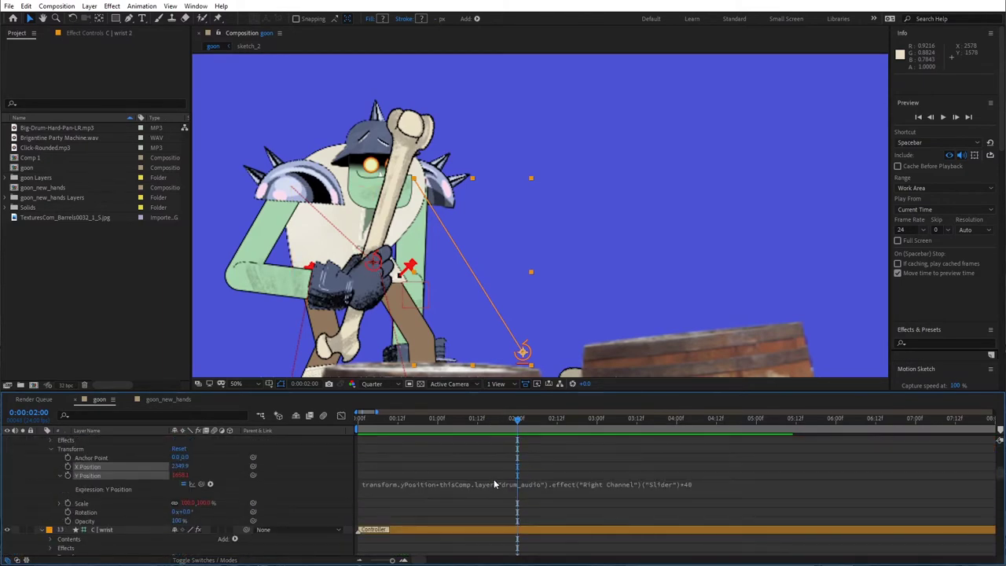
Replace wrist 2's Y Position expression with an if( condition linked to the Right Channel Slider.
{"action": "left_click", "coordinate": [671, 483]}
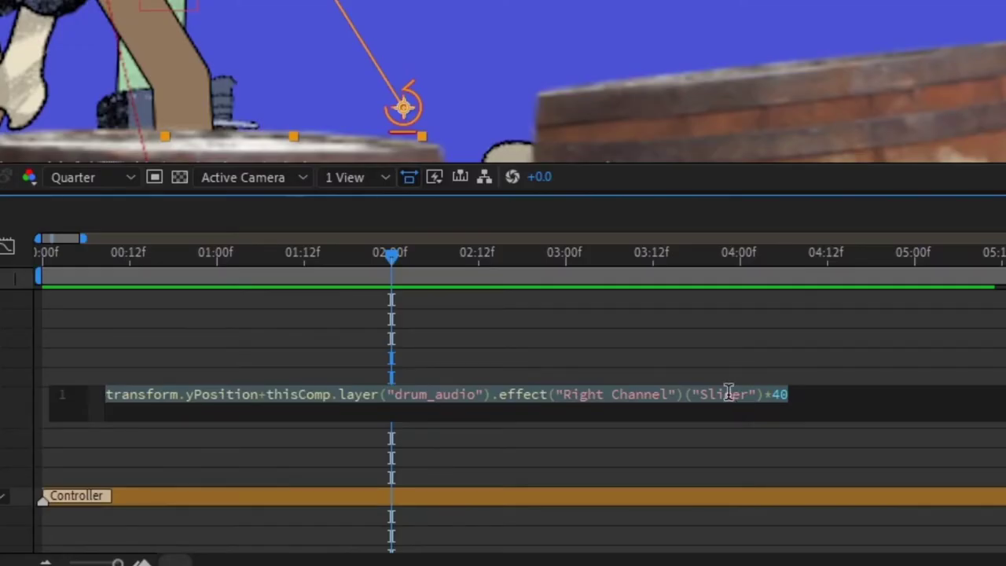
{"action": "key", "text": "BackSpace"}
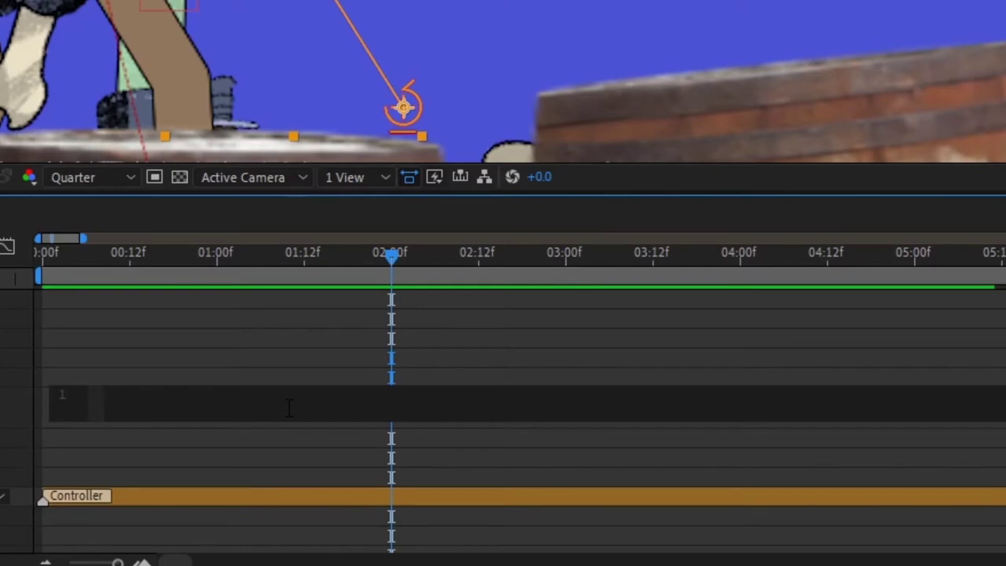
{"action": "type", "text": "if("}
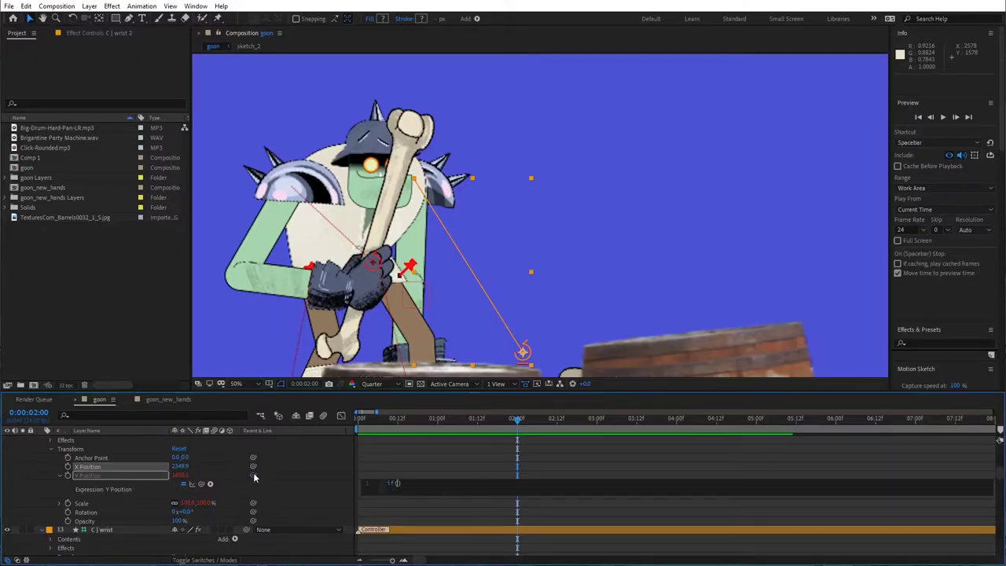
{"action": "scroll", "coordinate": [233, 458], "scroll_direction": "up", "scroll_amount": 10}
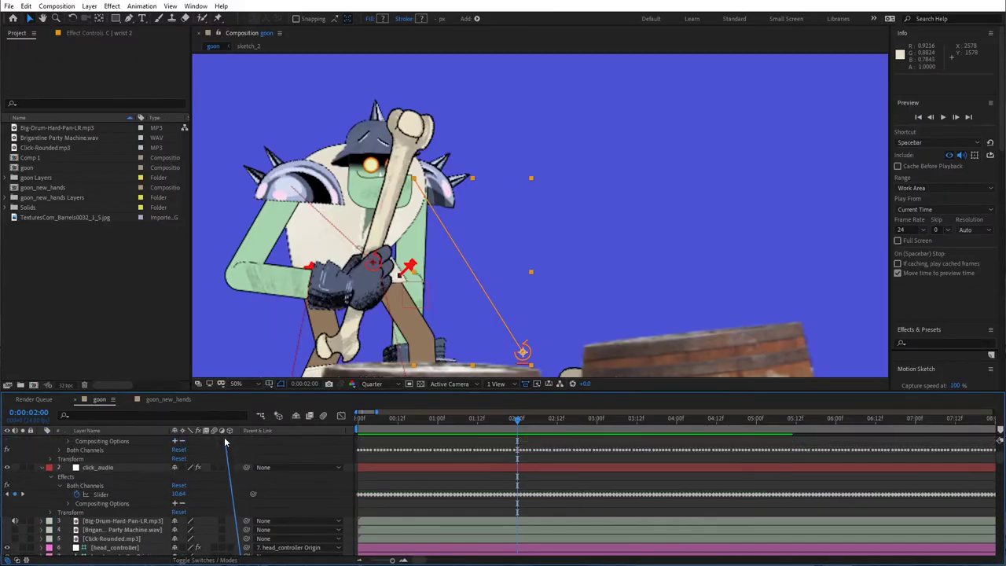
{"action": "scroll", "coordinate": [225, 443], "scroll_direction": "up", "scroll_amount": 2}
{"action": "left_click_drag", "start_coordinate": [225, 443], "coordinate": [118, 495]}
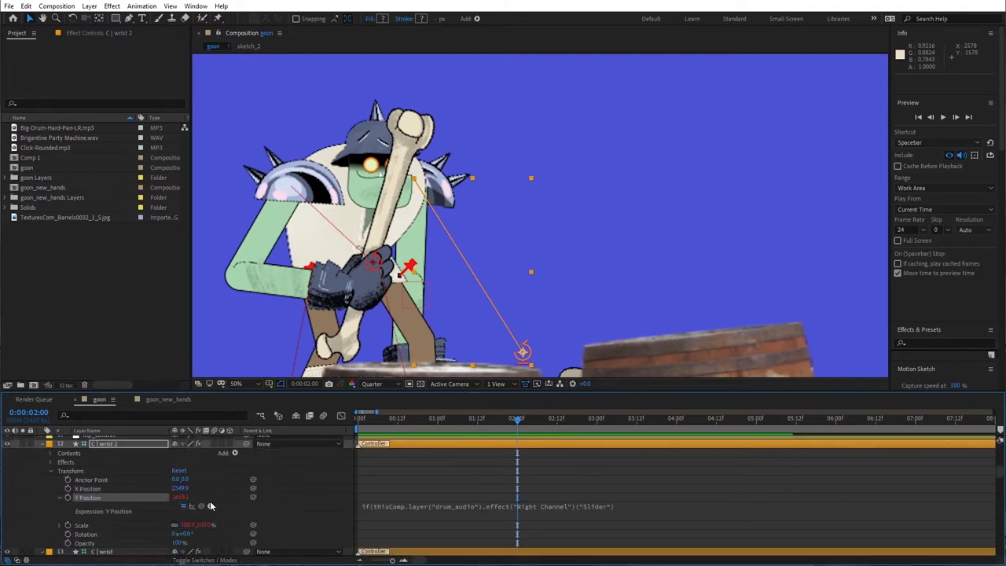
Complete the condition to keep transform.yPosition, else add the pasted Slider*40 offset, and commit.
{"action": "left_click", "coordinate": [633, 507]}
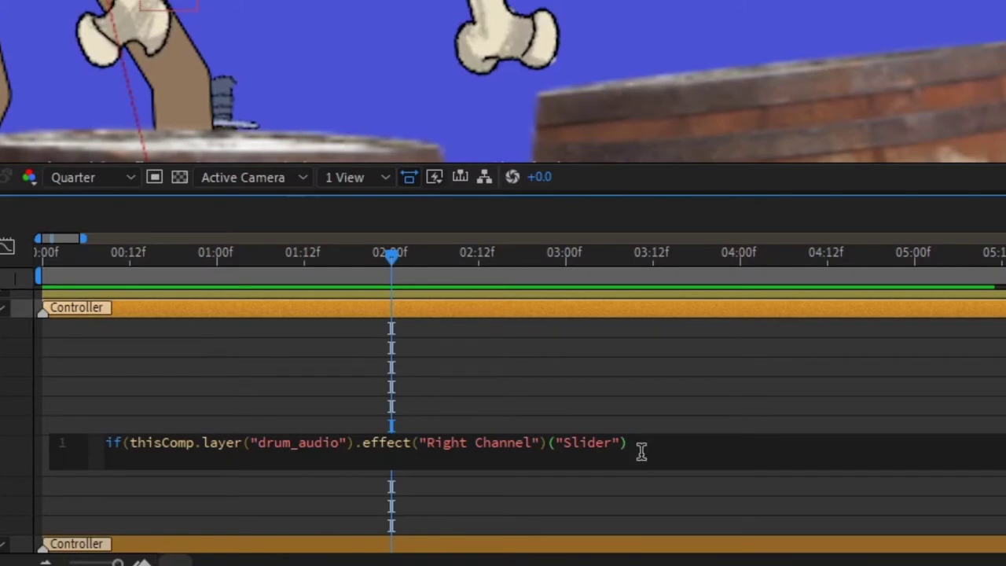
{"action": "type", "text": "<"}
{"action": "type", "text": "5"}
{"action": "type", "text": ")"}
{"action": "type", "text": "trans"}
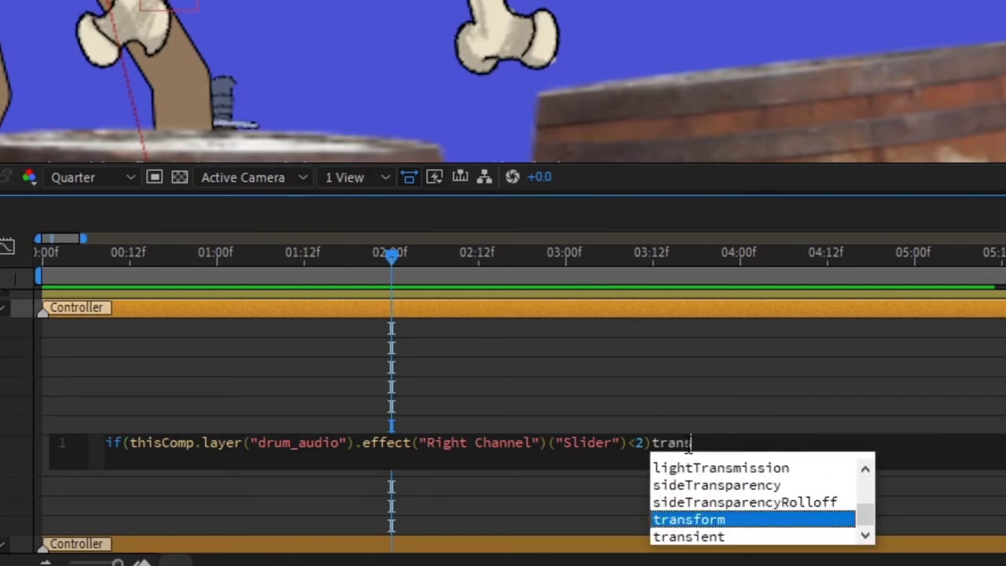
{"action": "key", "text": "Return"}
{"action": "type", "text": ".yPos"}
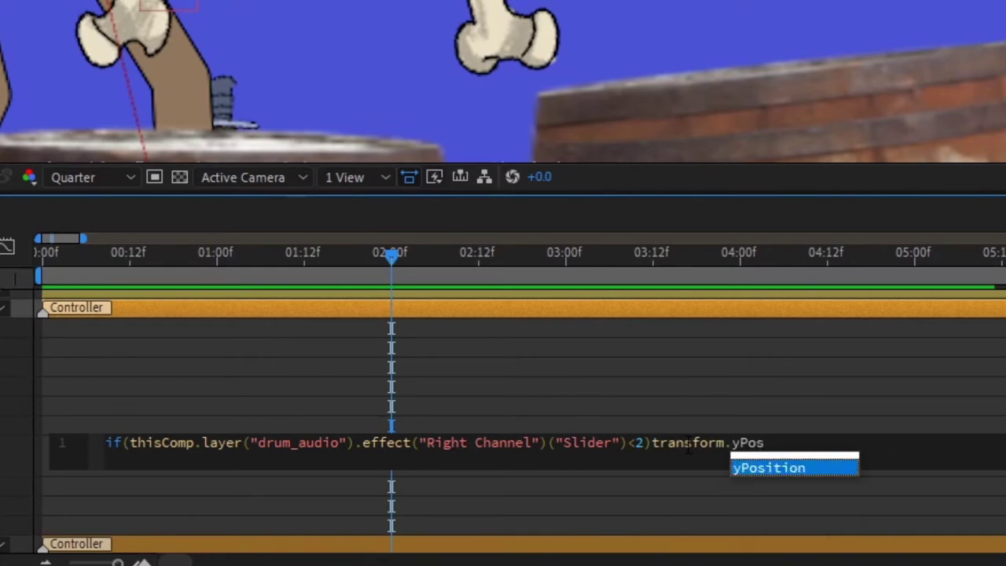
{"action": "type", "text": "ition"}
{"action": "key", "text": "Escape"}
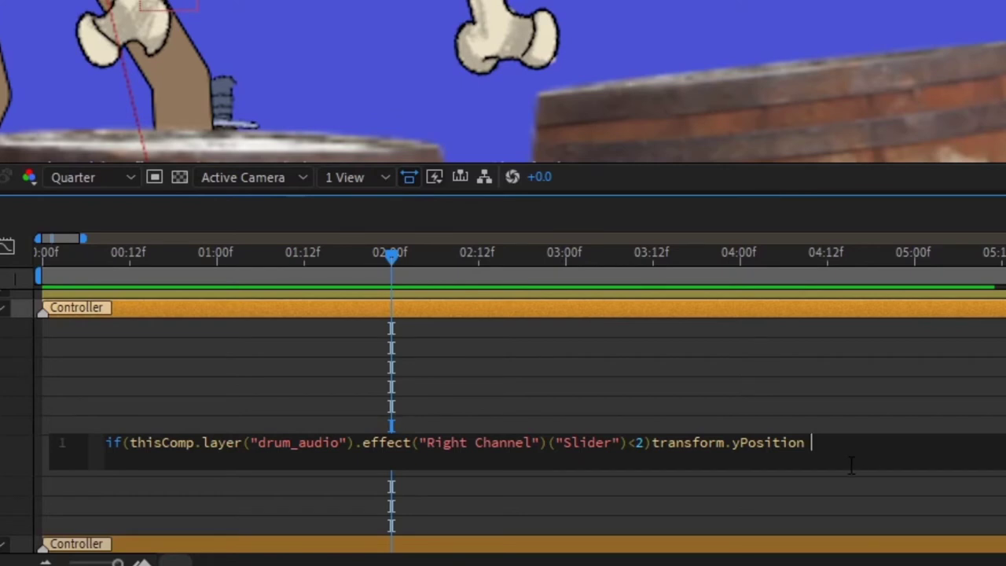
{"action": "type", "text": "else"}
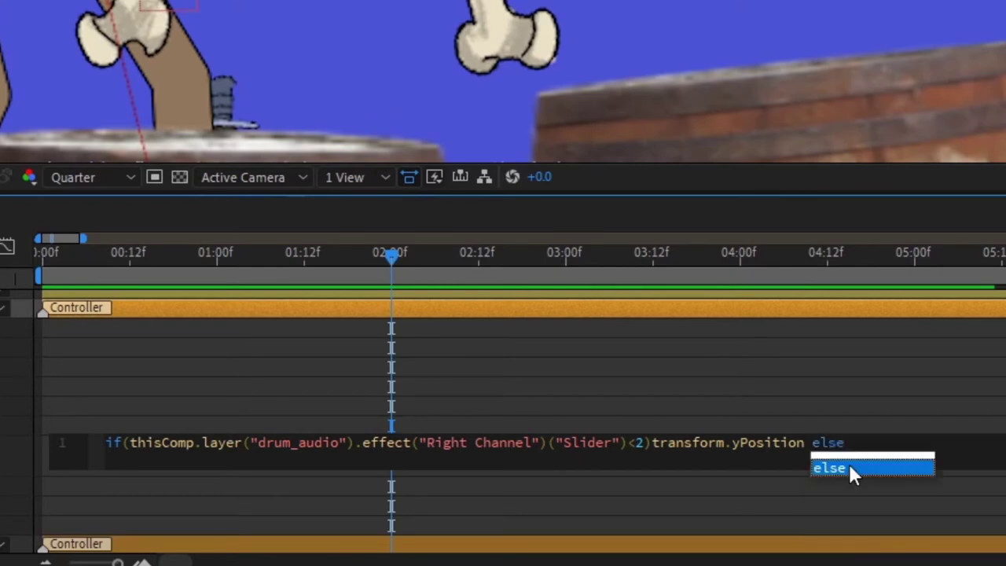
{"action": "type", "text": "("}
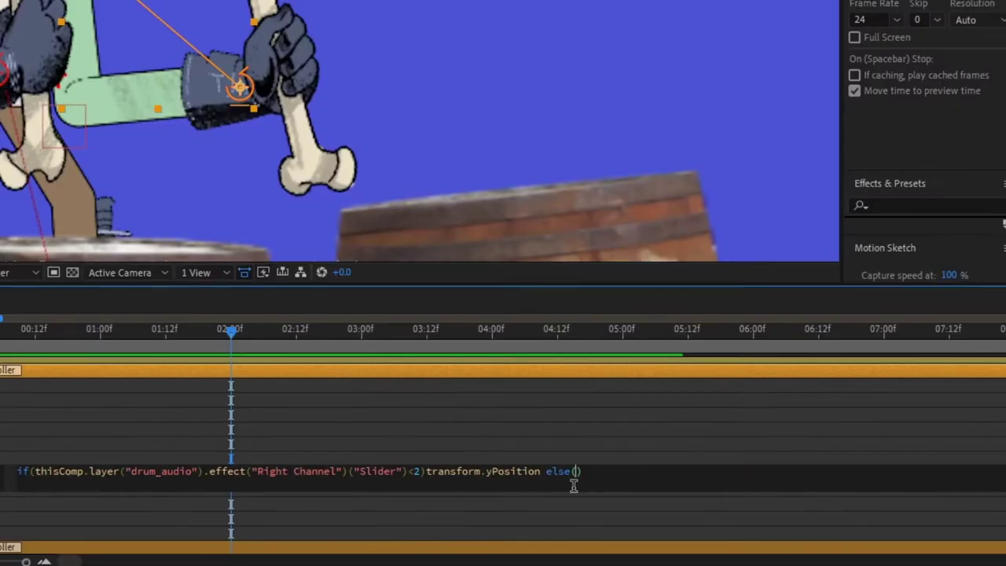
{"action": "type", "text": "transform.yPosition+thisComp.layer(\"drum_audio\").effect(\"Right Channel\")(\"Slider\")*40"}
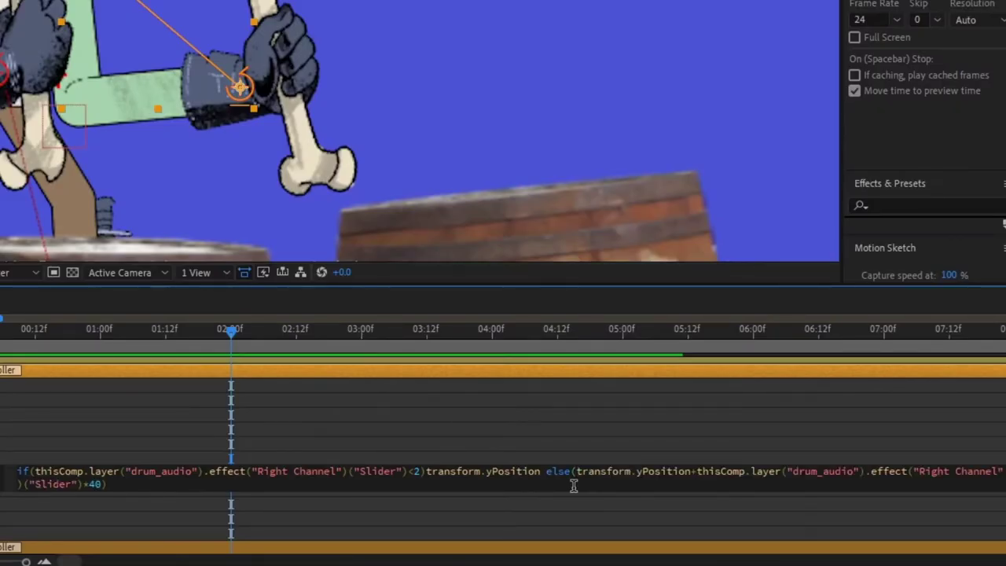
{"action": "left_click", "coordinate": [459, 444]}
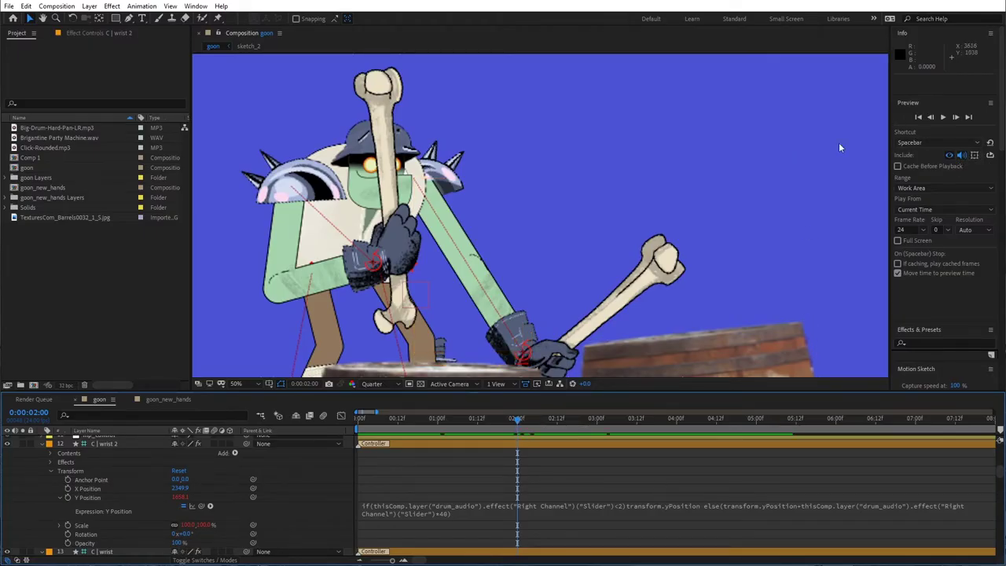
Preview the drumming zoomed out, nudge wrist 2 right to X Position 2353.9, and preview again.
{"action": "key", "text": "comma"}
{"action": "left_click", "coordinate": [943, 118]}
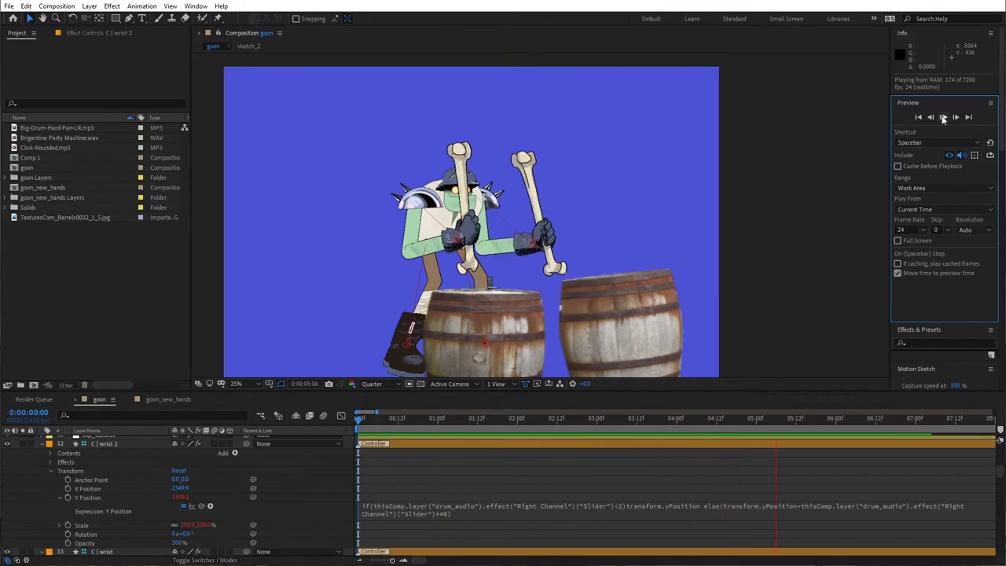
{"action": "left_click", "coordinate": [943, 117]}
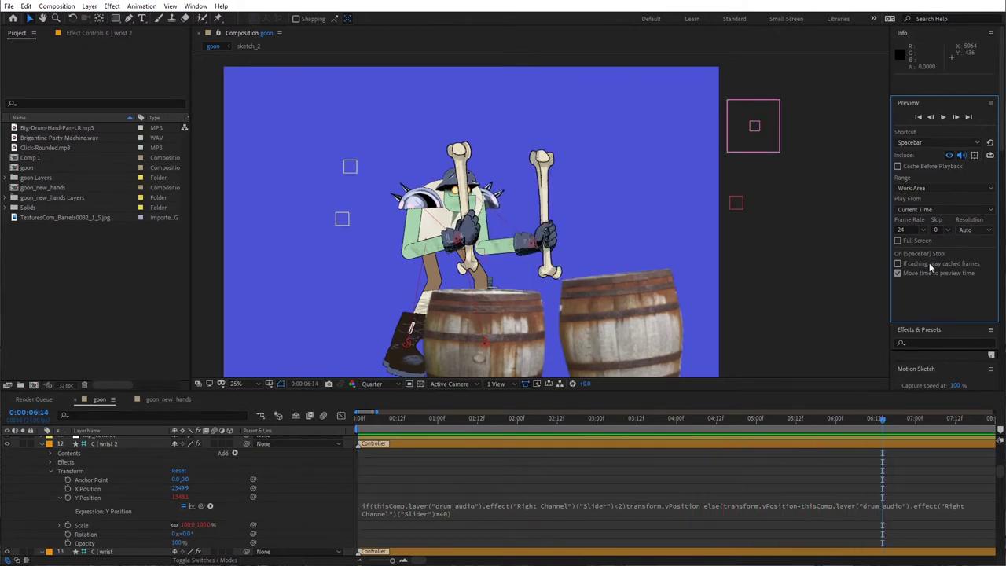
{"action": "left_click_drag", "start_coordinate": [883, 422], "coordinate": [612, 445]}
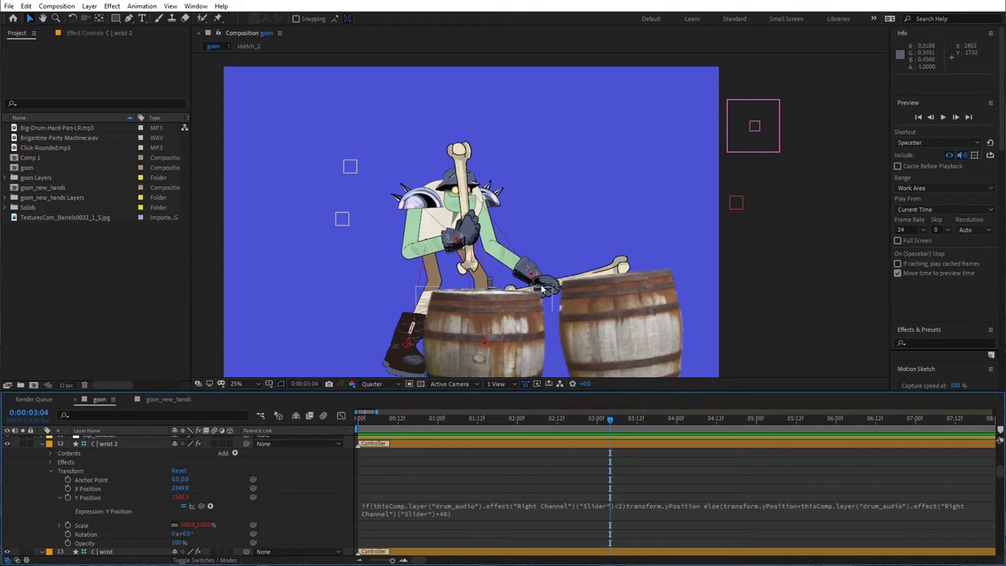
{"action": "mouse_move", "coordinate": [531, 274]}
{"action": "left_mouse_down"}
{"action": "mouse_move", "coordinate": [536, 264]}
{"action": "mouse_move", "coordinate": [532, 274]}
{"action": "left_mouse_up"}
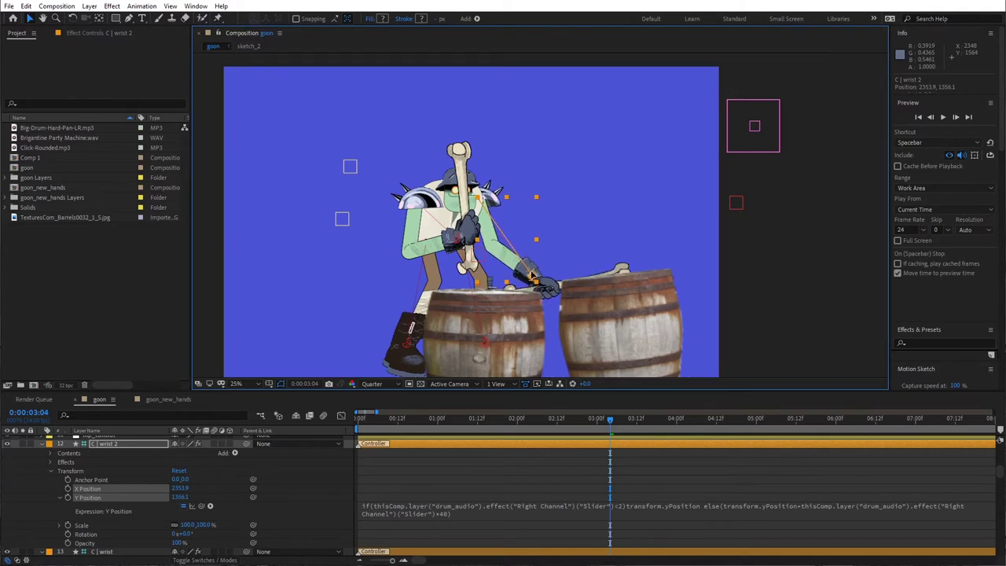
{"action": "left_click_drag", "start_coordinate": [610, 422], "coordinate": [459, 424]}
{"action": "left_click", "coordinate": [943, 116]}
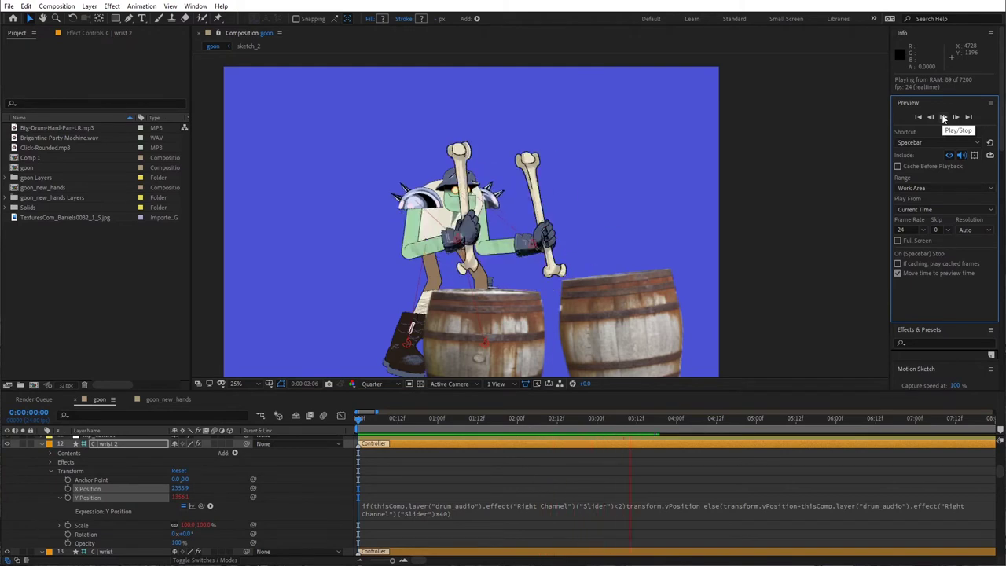
{"action": "left_click", "coordinate": [943, 117]}
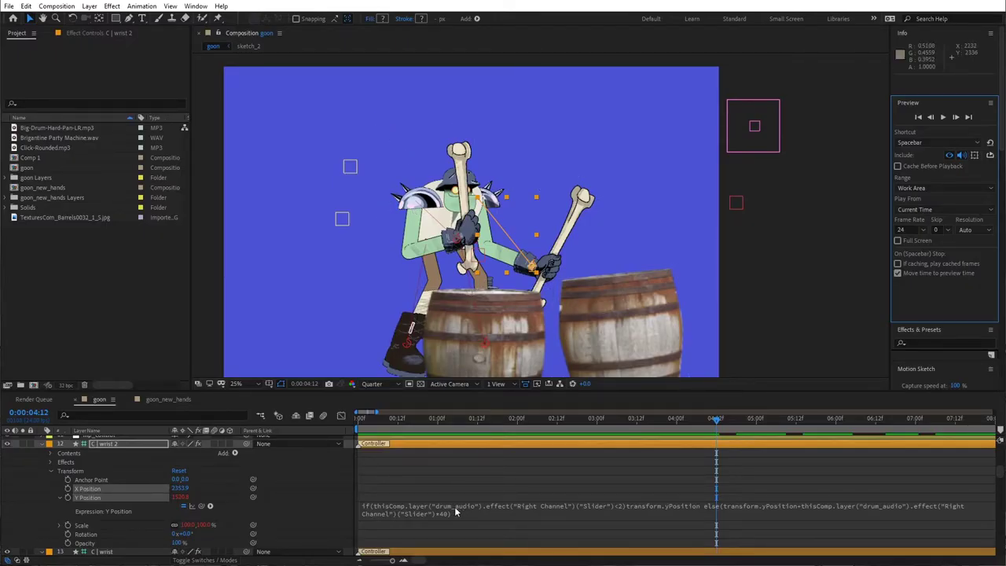
Add the pasted if/else amplitude expression to the left wrist's Y Position.
{"action": "left_click", "coordinate": [454, 510]}
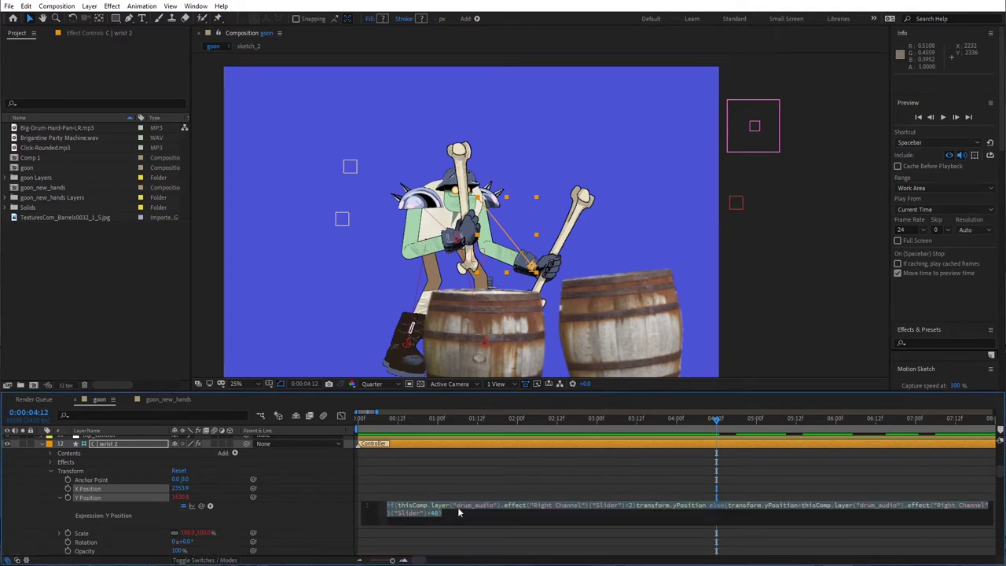
{"action": "left_click", "coordinate": [461, 488]}
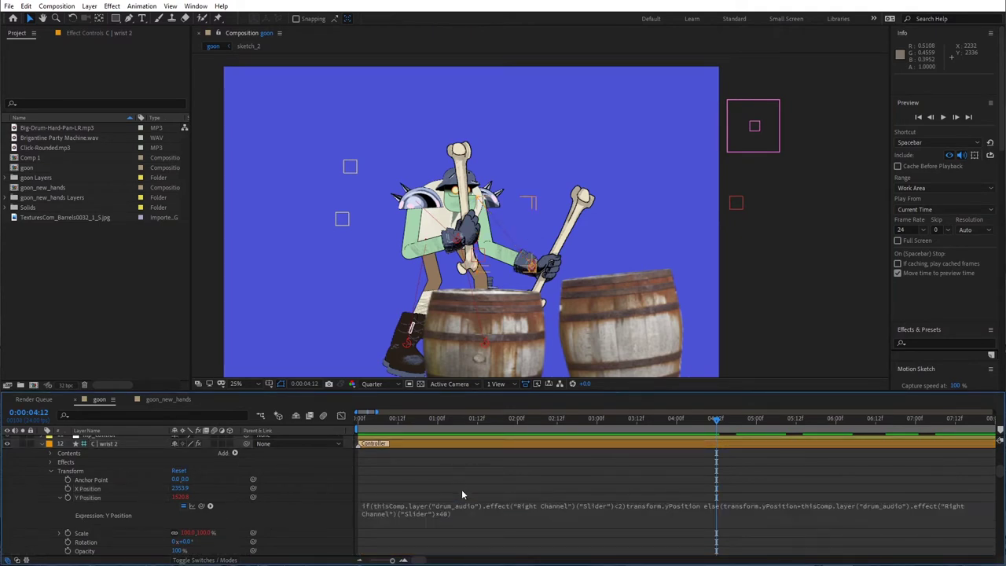
{"action": "scroll", "coordinate": [134, 500], "scroll_direction": "down", "scroll_amount": 5}
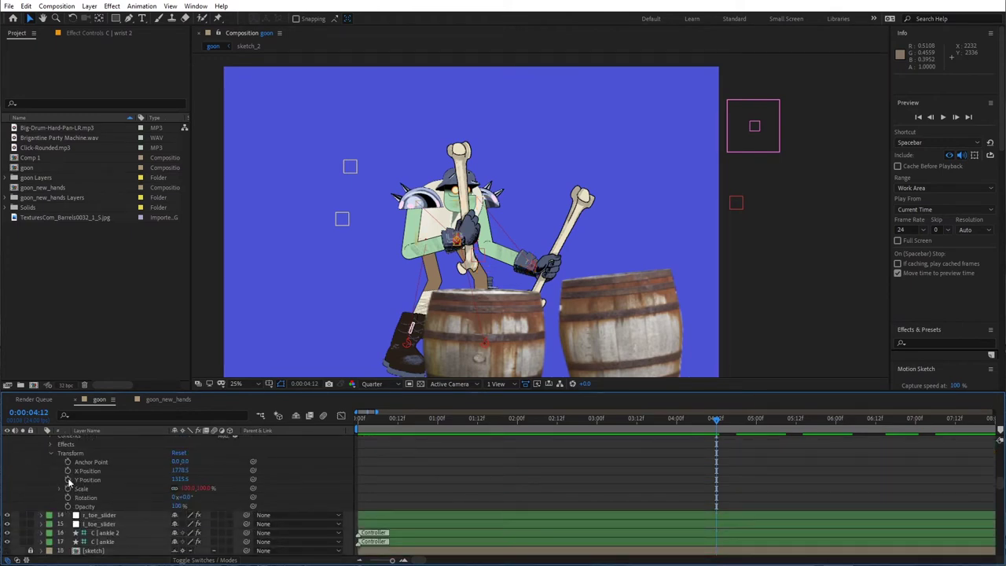
{"action": "left_click", "coordinate": [69, 480], "text": "alt"}
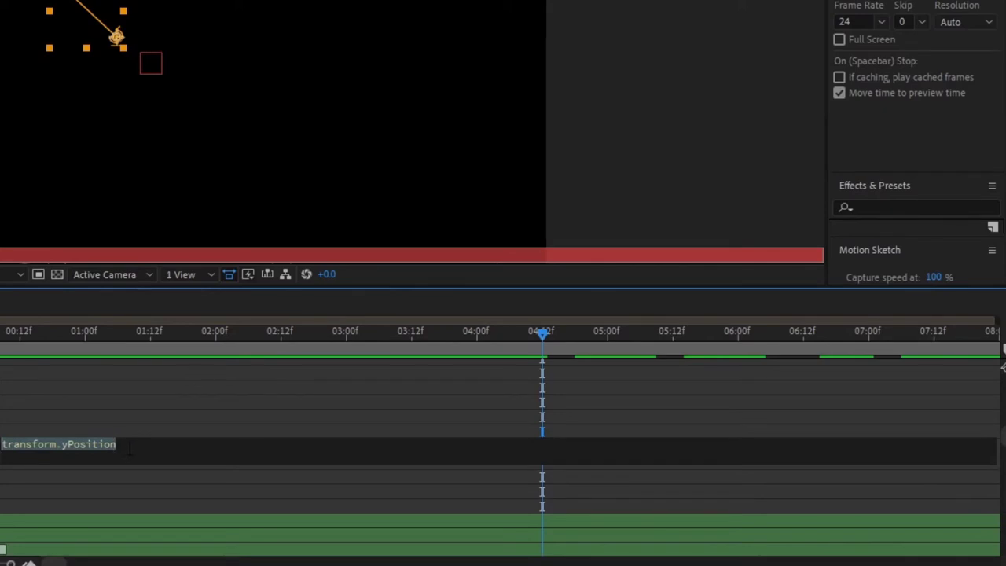
{"action": "type", "text": "if(thisComp.layer(\"drum_audio\").effect(\"Right Channel\")(\"Slider\")<2)transform.yPosition else(transform.yPosition+thisComp.layer(\"drum_audio\").effect(\"Right Channel\")(\"Slider\")*40)"}
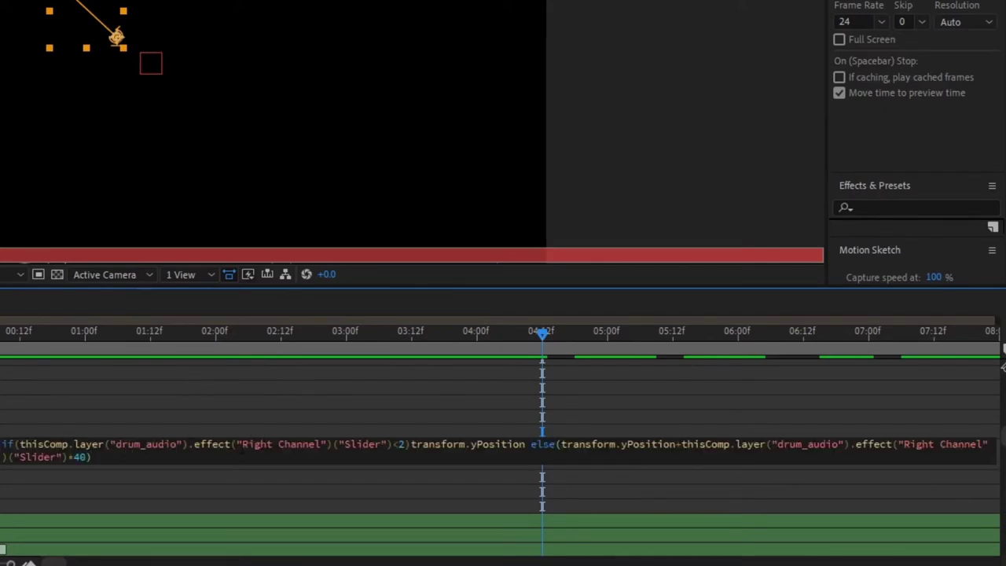
Change both Right Channel references to Left Channel and commit the expression.
{"action": "left_click_drag", "start_coordinate": [241, 447], "coordinate": [270, 446]}
{"action": "type", "text": "Left"}
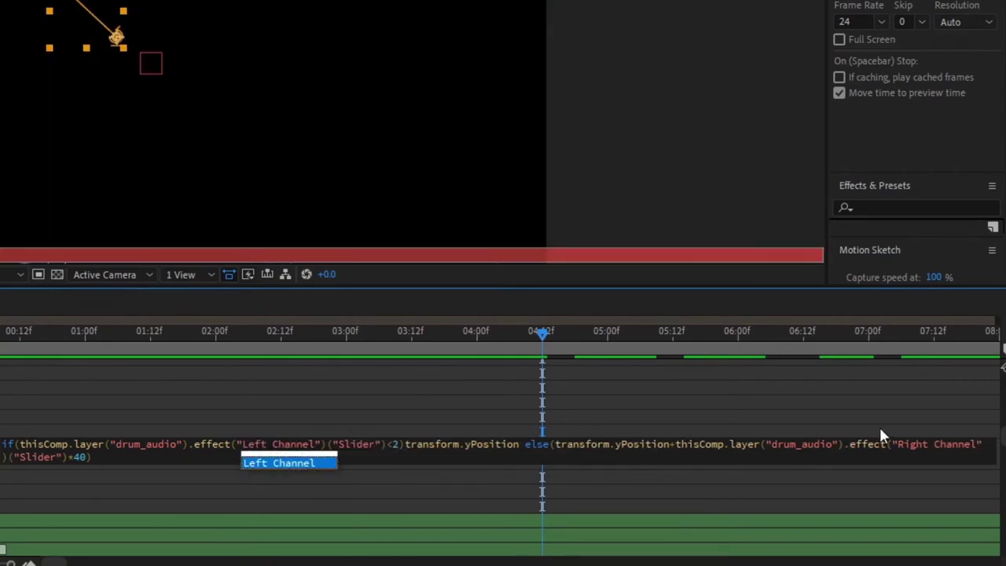
{"action": "left_click_drag", "start_coordinate": [897, 447], "coordinate": [927, 446]}
{"action": "type", "text": "Left"}
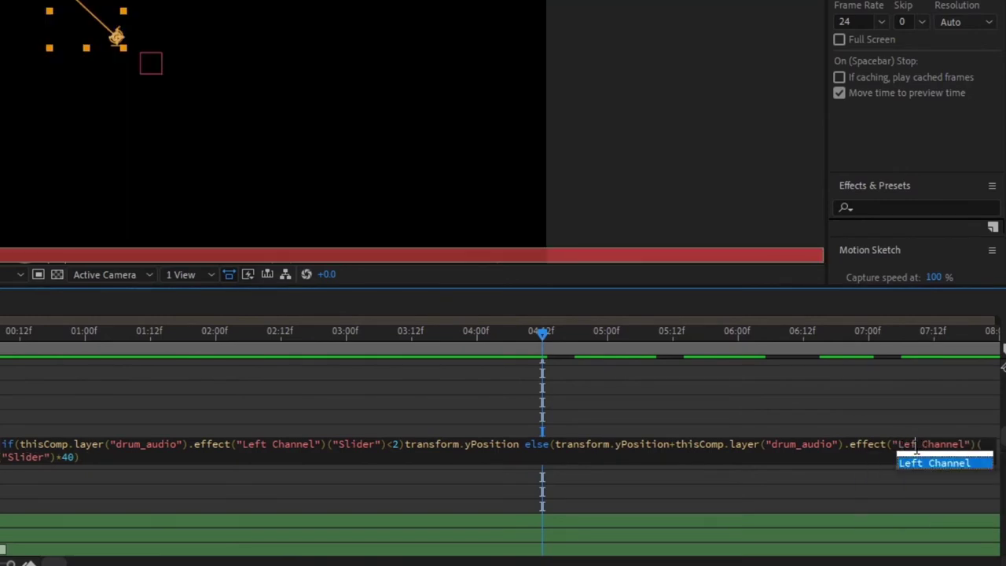
{"action": "left_click", "coordinate": [430, 415]}
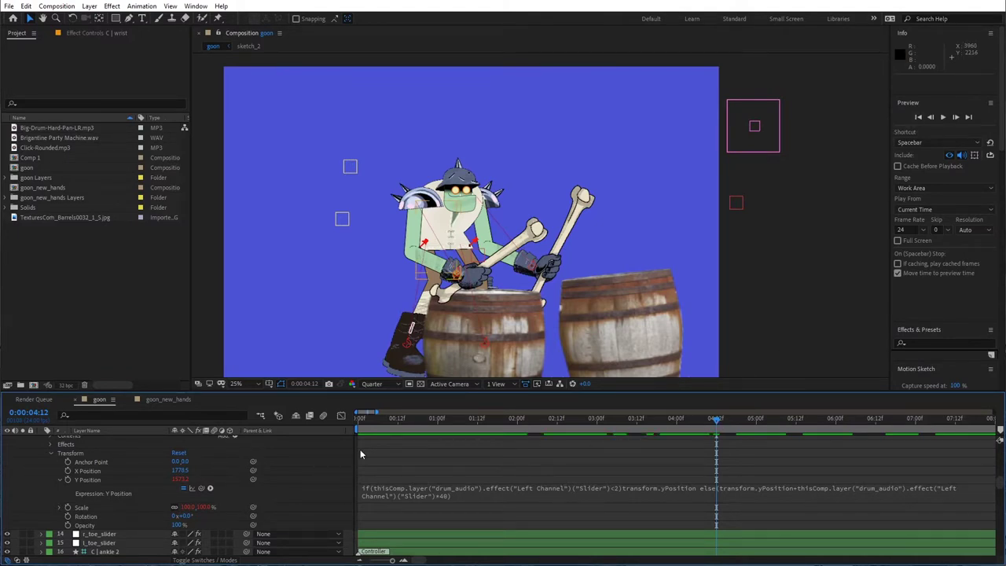
Shift the left wrist controller left so the bone sits lower over the front barrel, previewing before and after.
{"action": "left_click", "coordinate": [918, 116]}
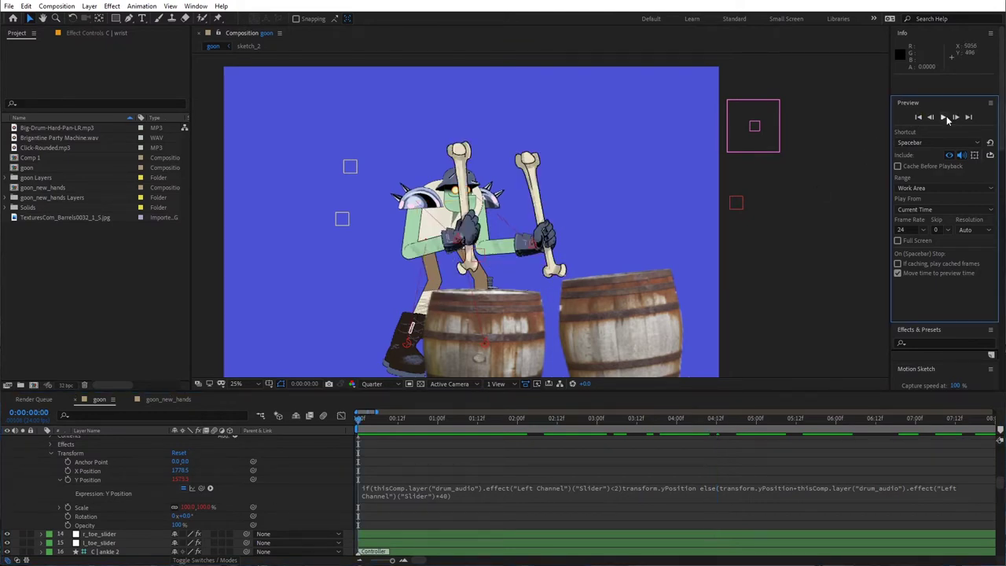
{"action": "left_click", "coordinate": [946, 117]}
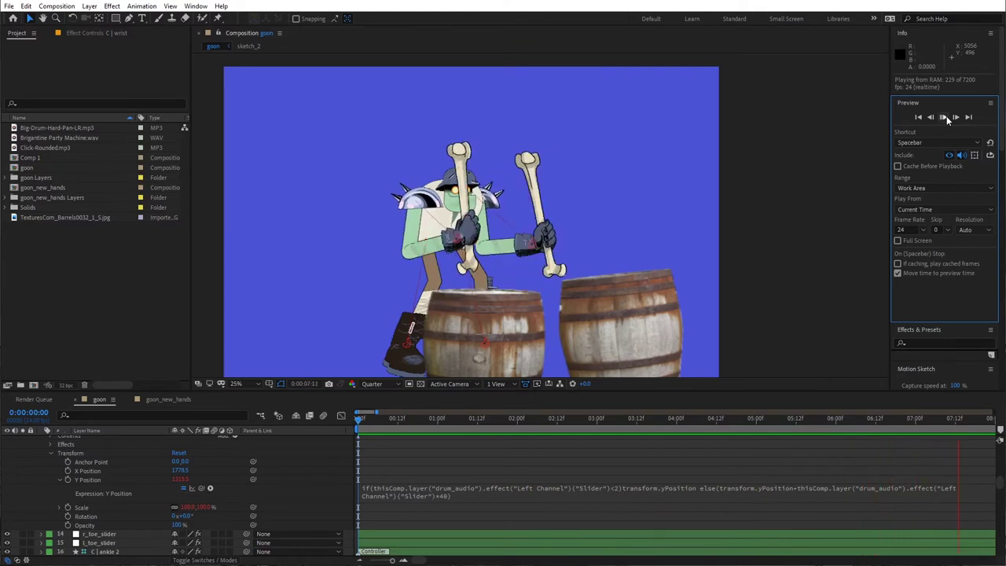
{"action": "left_click", "coordinate": [947, 115]}
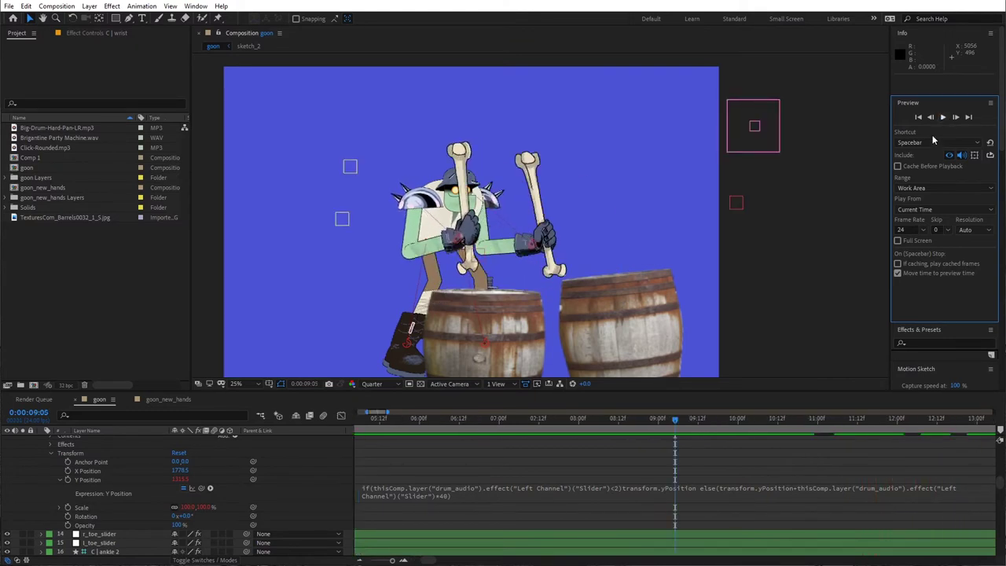
{"action": "mouse_move", "coordinate": [674, 423]}
{"action": "left_mouse_down"}
{"action": "mouse_move", "coordinate": [642, 422]}
{"action": "mouse_move", "coordinate": [658, 423]}
{"action": "left_mouse_up"}
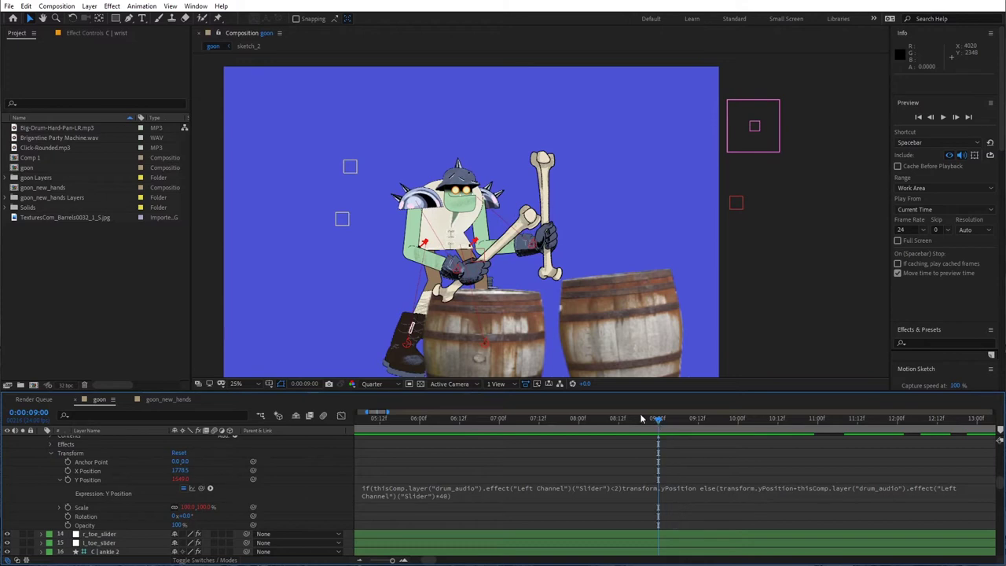
{"action": "left_click_drag", "start_coordinate": [455, 271], "coordinate": [407, 286]}
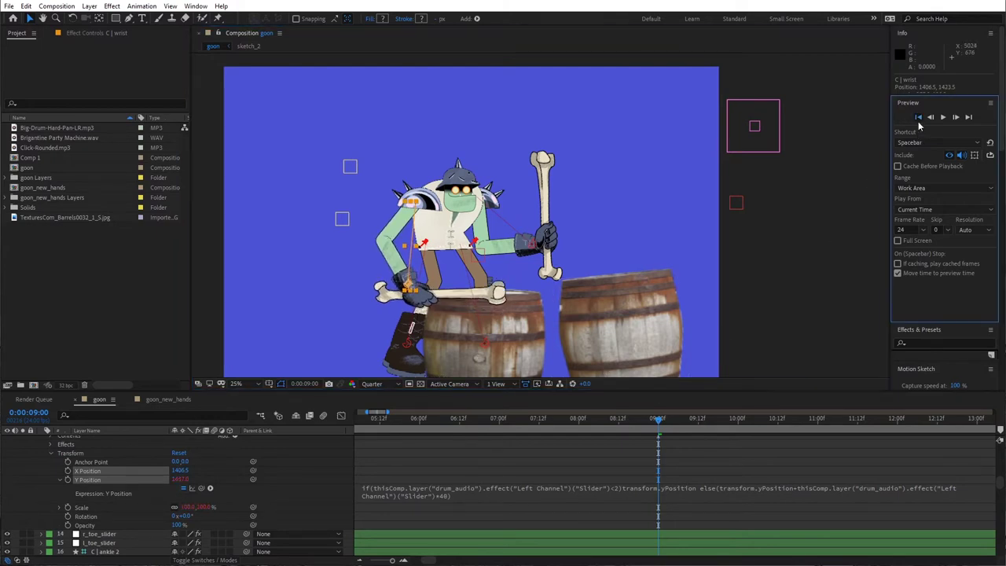
{"action": "left_click", "coordinate": [943, 117]}
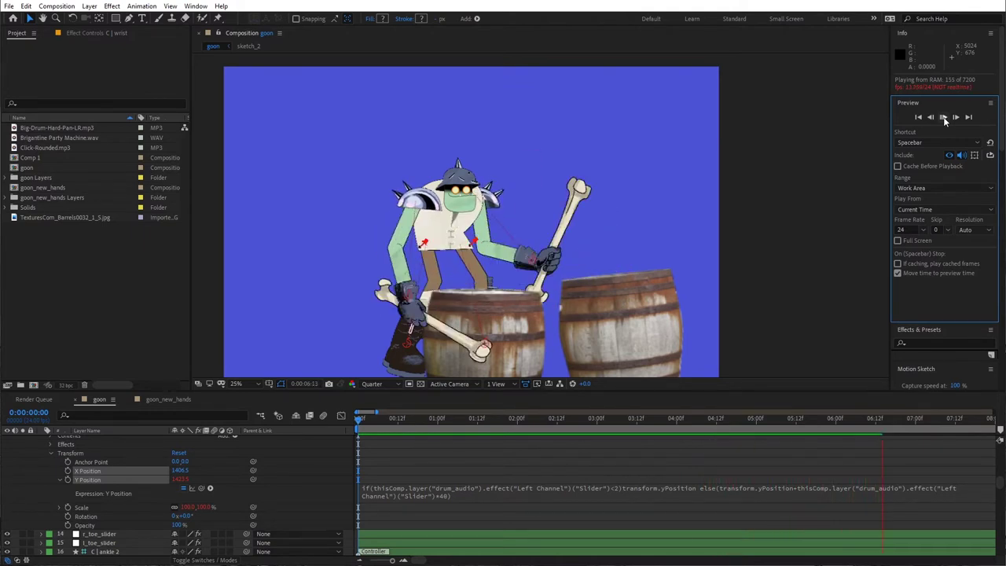
{"action": "left_click", "coordinate": [944, 117]}
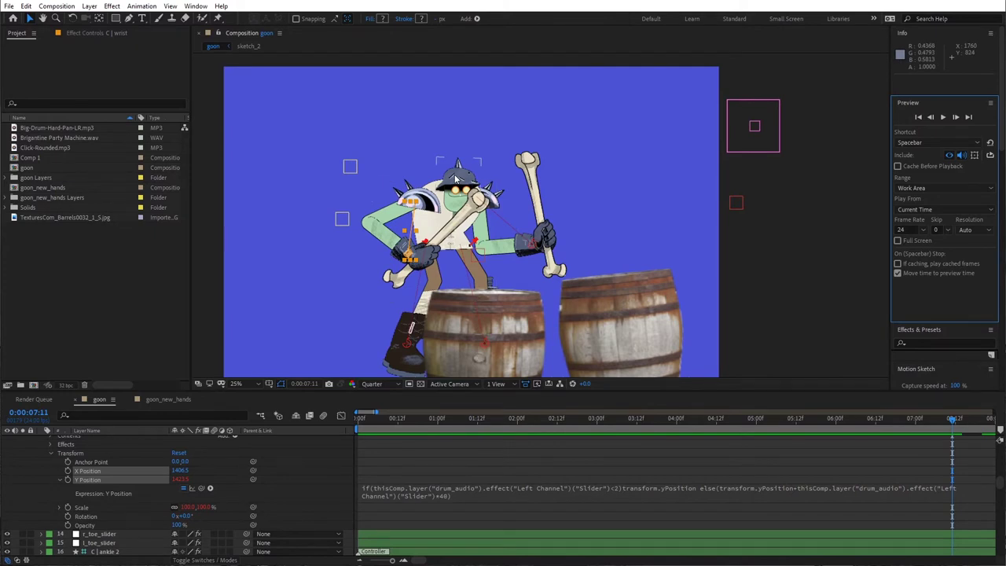
{"action": "left_click", "coordinate": [525, 349]}
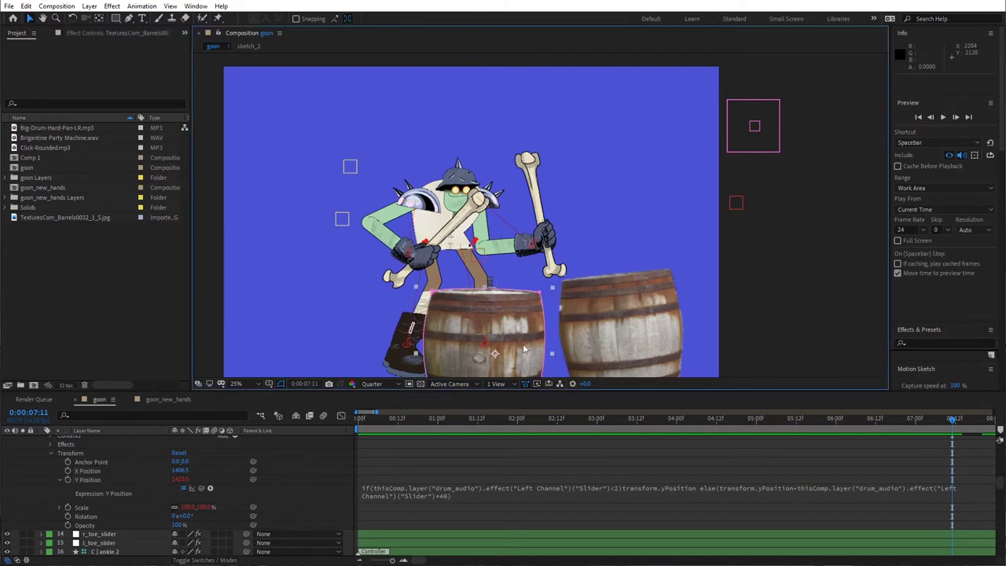
Reveal the front barrel's Transform and add a transform.scale expression to its Scale (258.9, 178.9%).
{"action": "left_click_drag", "start_coordinate": [483, 345], "coordinate": [466, 256]}
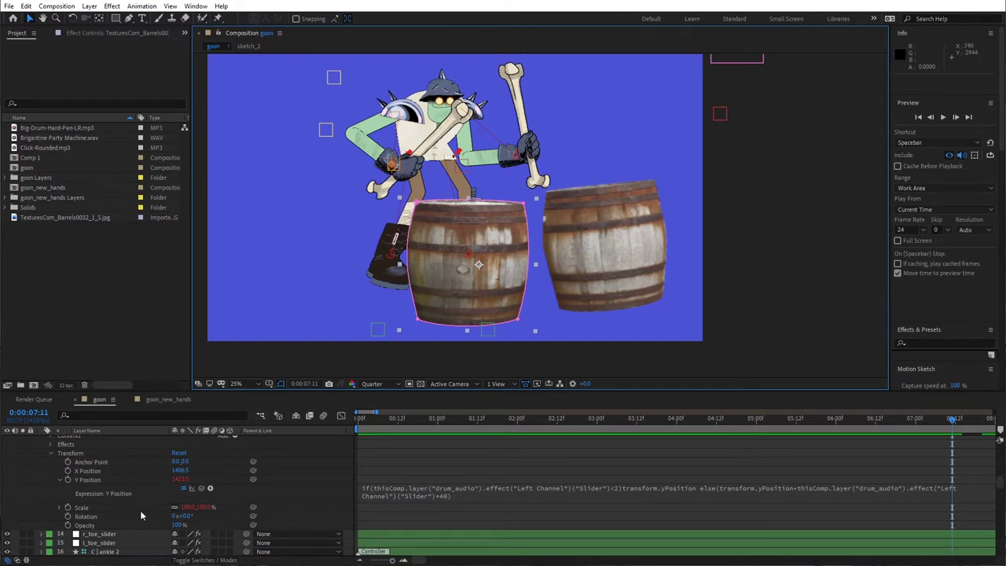
{"action": "scroll", "coordinate": [140, 511], "scroll_direction": "down", "scroll_amount": 2}
{"action": "scroll", "coordinate": [140, 511], "scroll_direction": "down", "scroll_amount": 12}
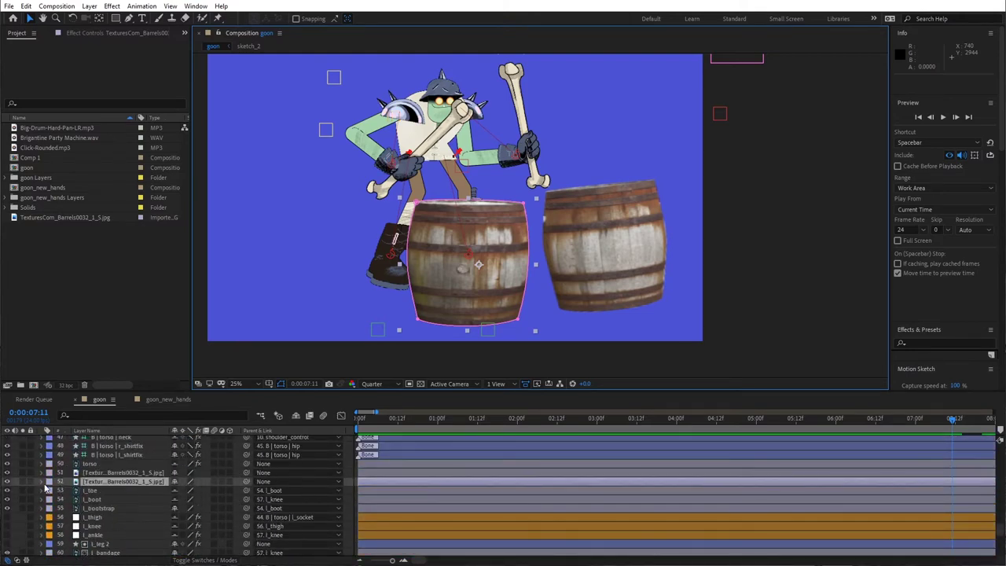
{"action": "left_click", "coordinate": [41, 481]}
{"action": "left_click", "coordinate": [52, 490]}
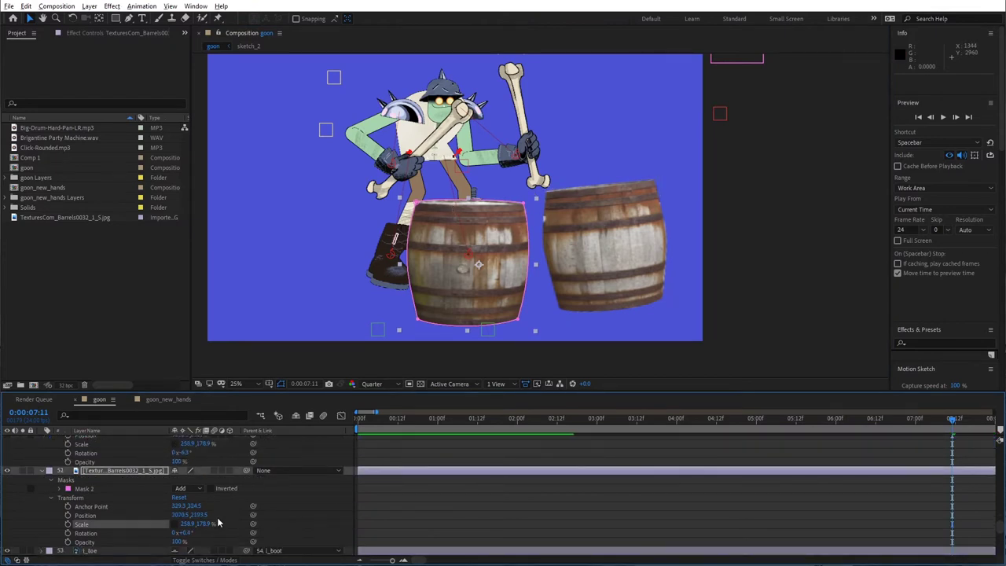
{"action": "left_click_drag", "start_coordinate": [204, 523], "coordinate": [222, 527]}
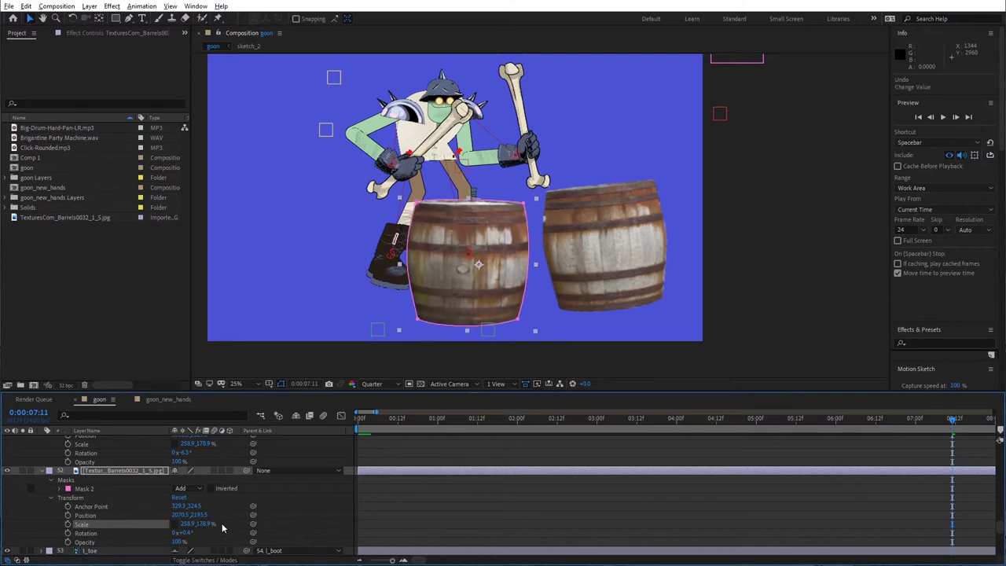
{"action": "left_click", "coordinate": [67, 524], "text": "alt"}
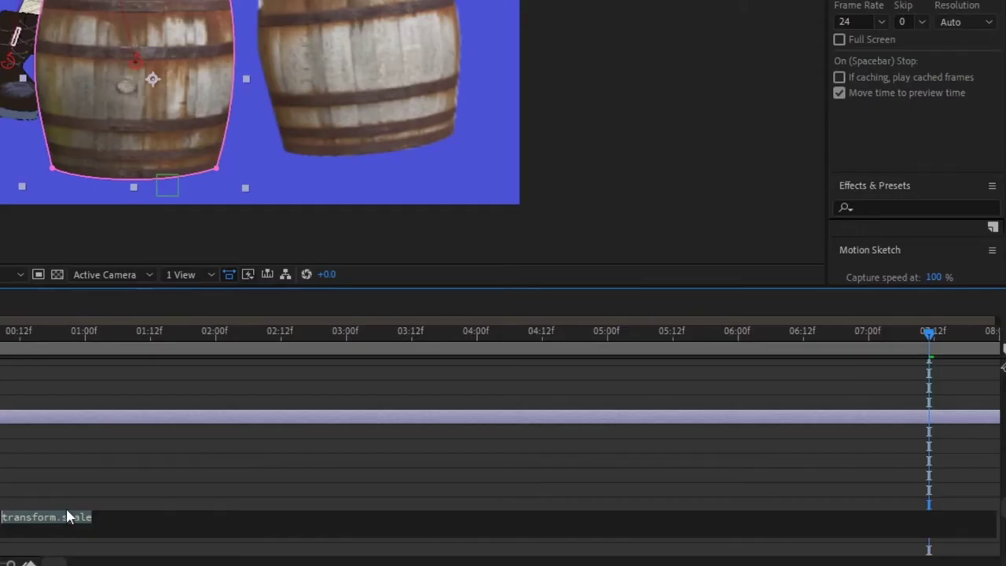
{"action": "left_click", "coordinate": [451, 532]}
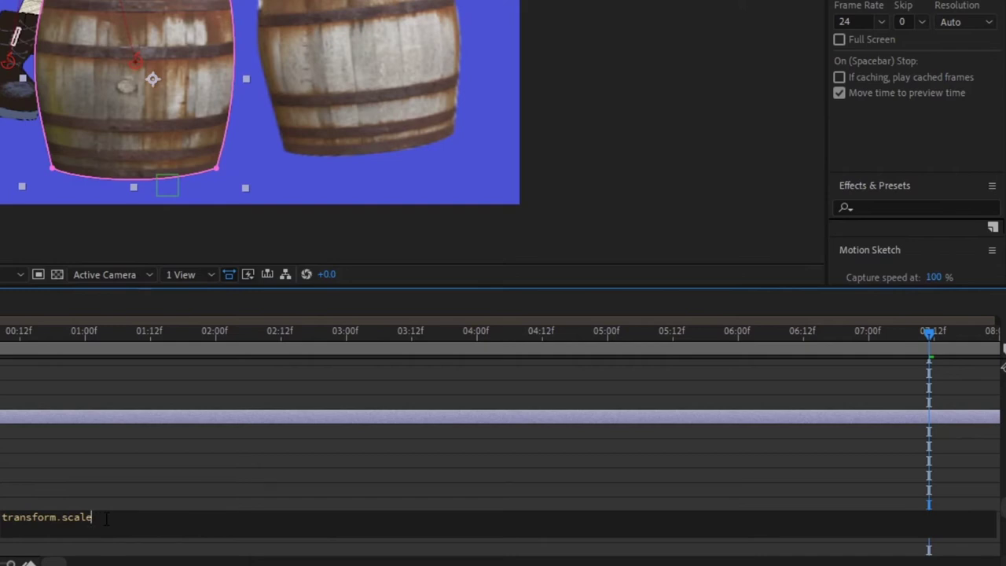
Extend the barrel's Scale expression to transform.scale-[0, drum_audio Left Channel Slider] and collapse the layers.
{"action": "type", "text": "-["}
{"action": "type", "text": "0,"}
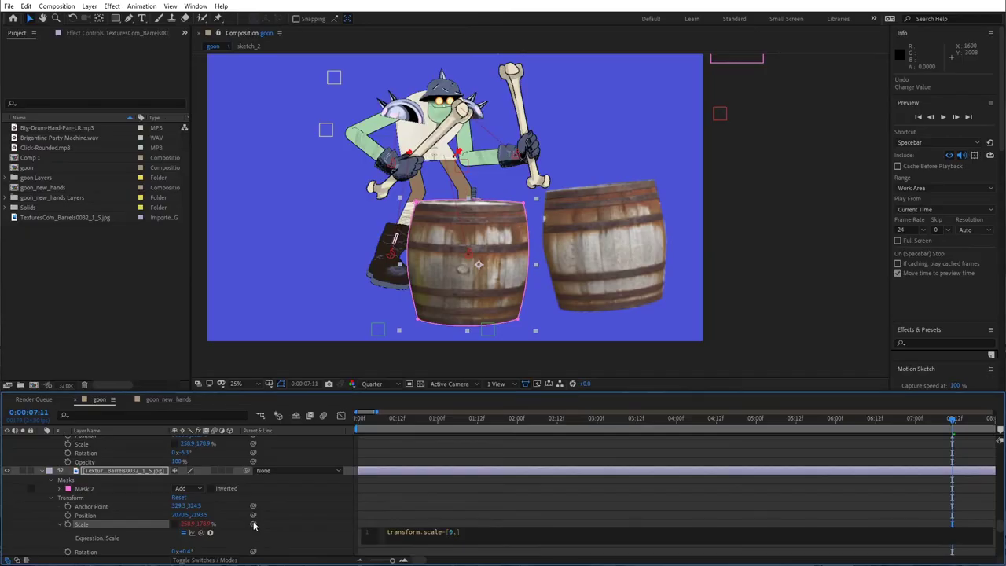
{"action": "left_click_drag", "start_coordinate": [252, 535], "coordinate": [102, 467]}
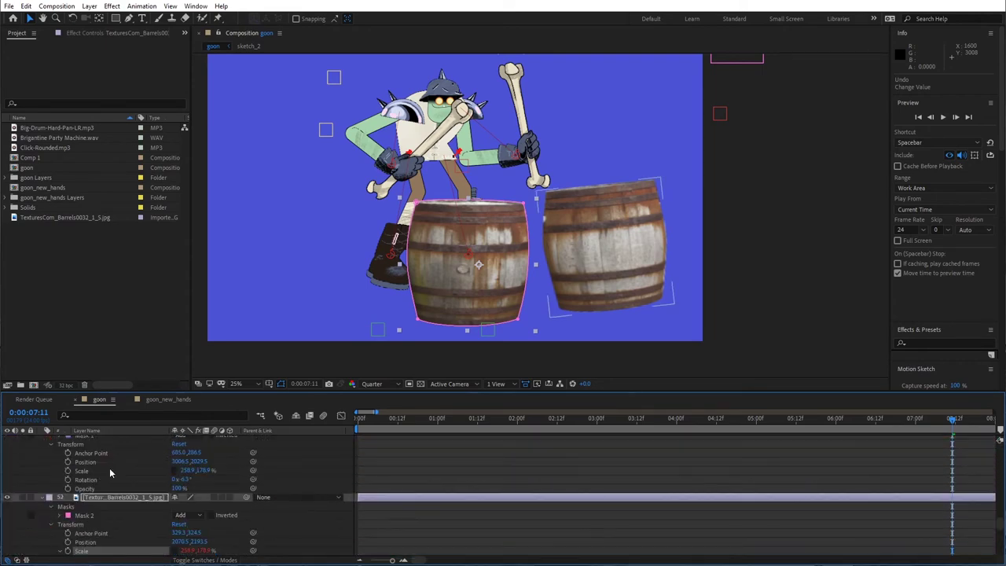
{"action": "key", "text": "u"}
{"action": "scroll", "coordinate": [220, 552], "scroll_direction": "down", "scroll_amount": 2}
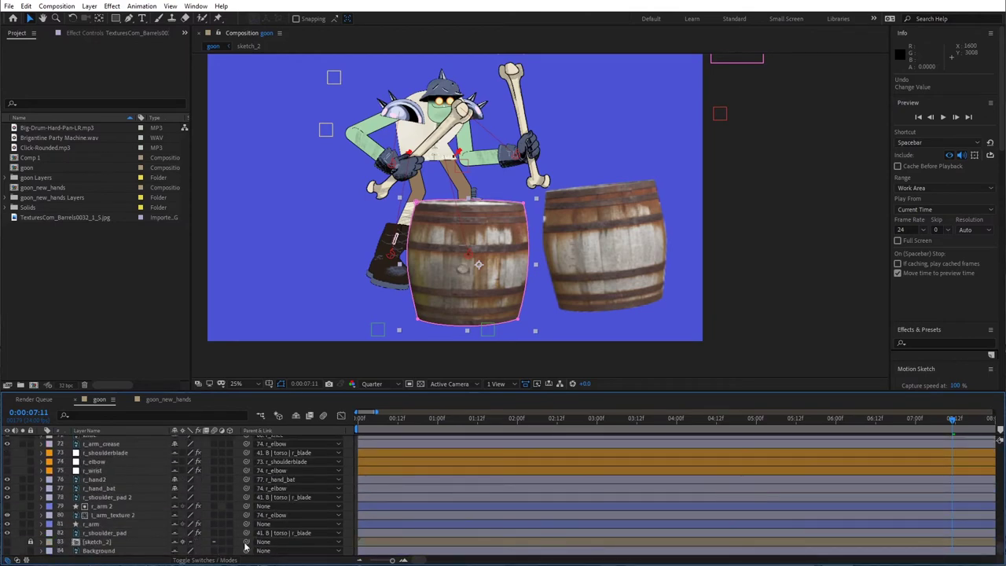
{"action": "scroll", "coordinate": [278, 509], "scroll_direction": "up", "scroll_amount": 8}
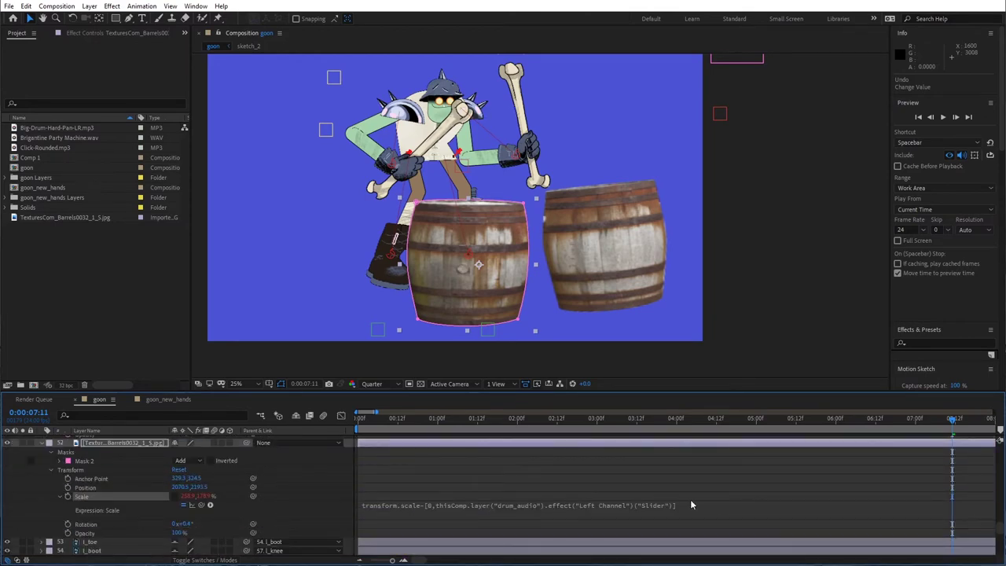
{"action": "left_click", "coordinate": [691, 505]}
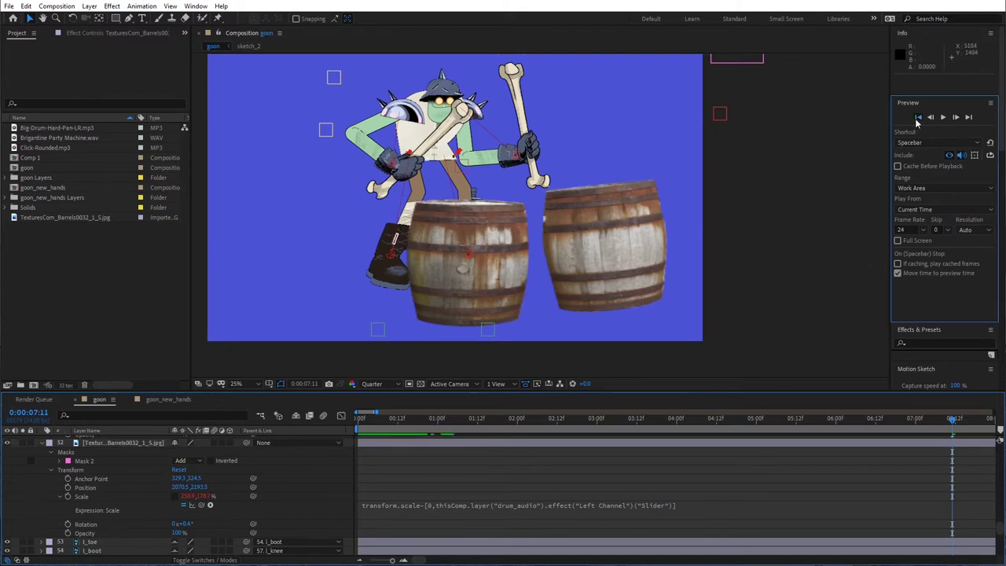
After a preview, multiply the Left Channel slider term in the barrel's Scale expression by 3.
{"action": "left_click", "coordinate": [944, 116]}
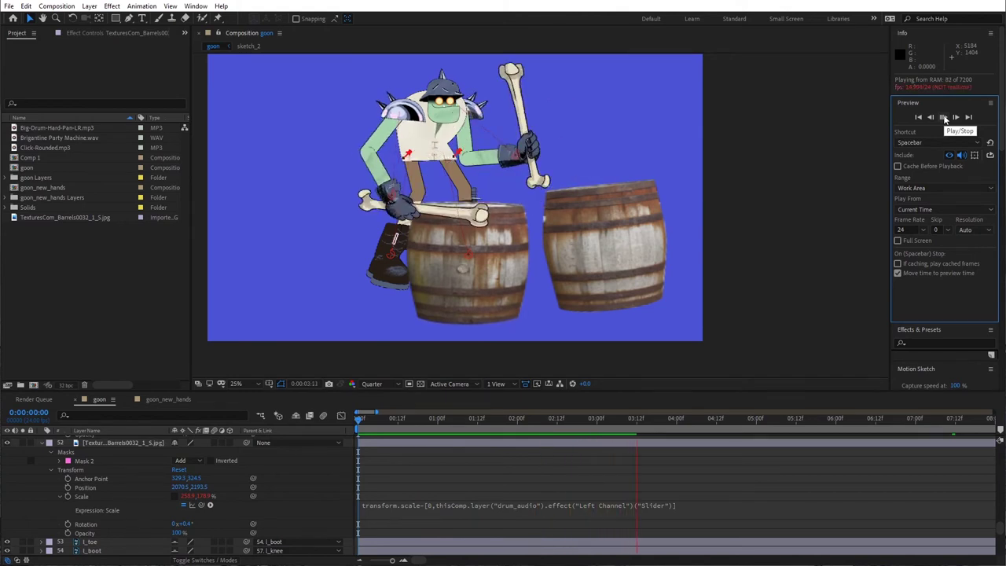
{"action": "left_click", "coordinate": [945, 117]}
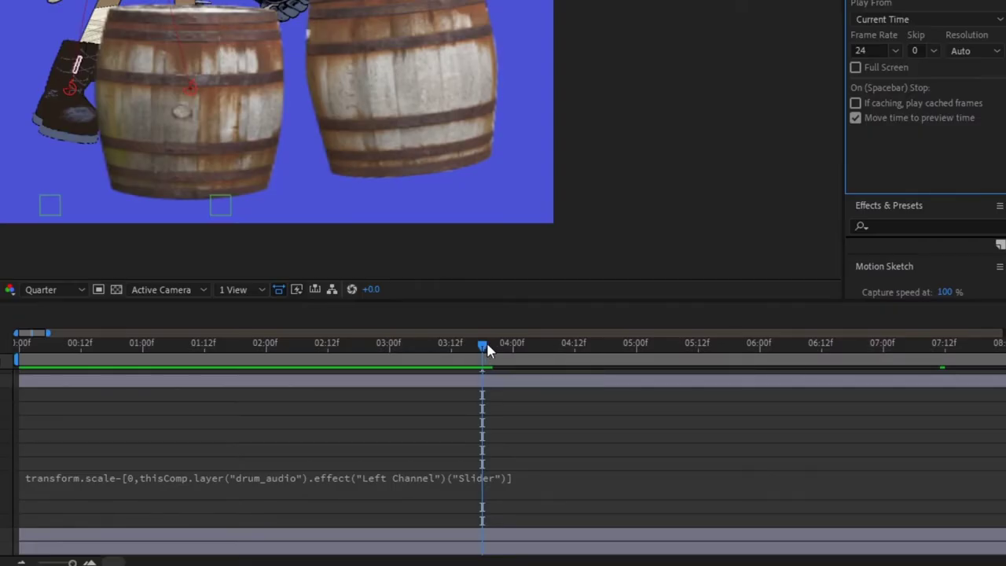
{"action": "left_click", "coordinate": [512, 479]}
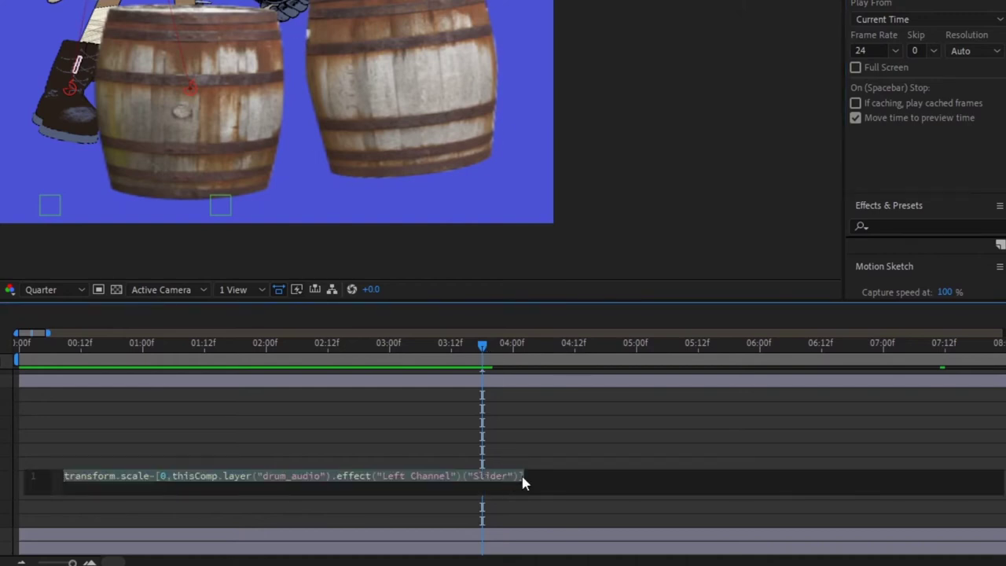
{"action": "left_click", "coordinate": [519, 479]}
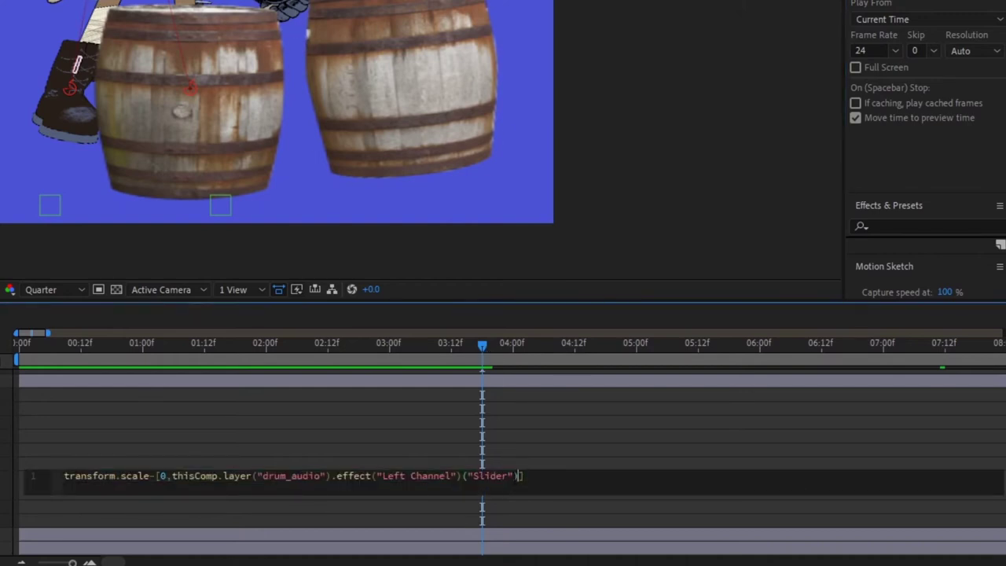
{"action": "type", "text": "*3"}
{"action": "left_click", "coordinate": [522, 436]}
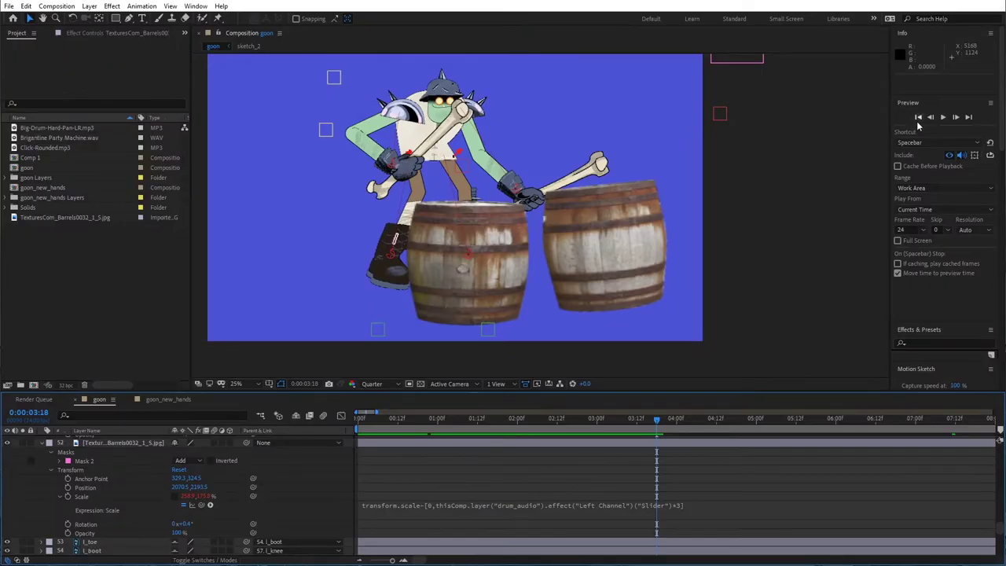
Preview the stronger barrel pulse and re-enter the Scale expression for editing.
{"action": "left_click", "coordinate": [919, 117]}
{"action": "left_click", "coordinate": [944, 117]}
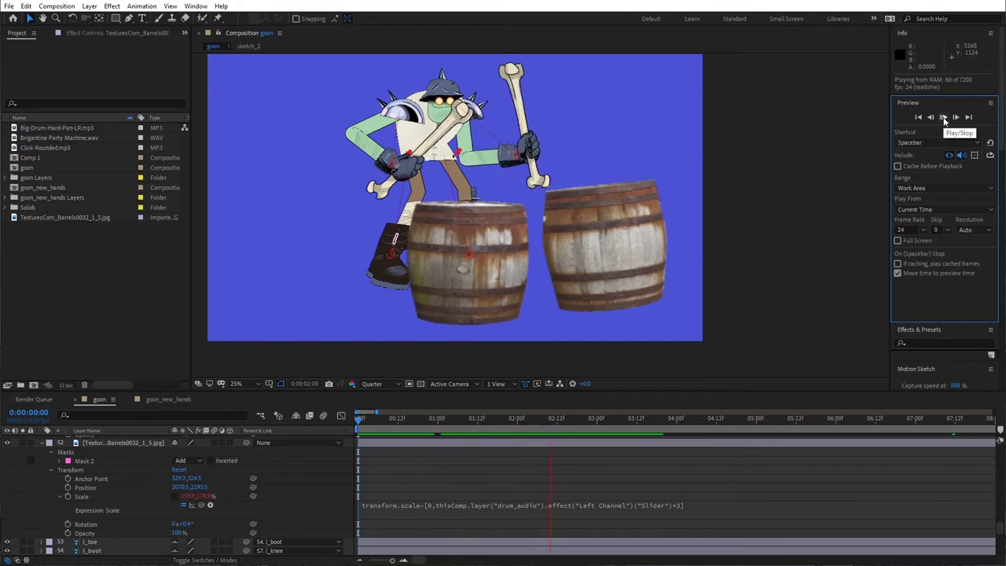
{"action": "left_click", "coordinate": [944, 117]}
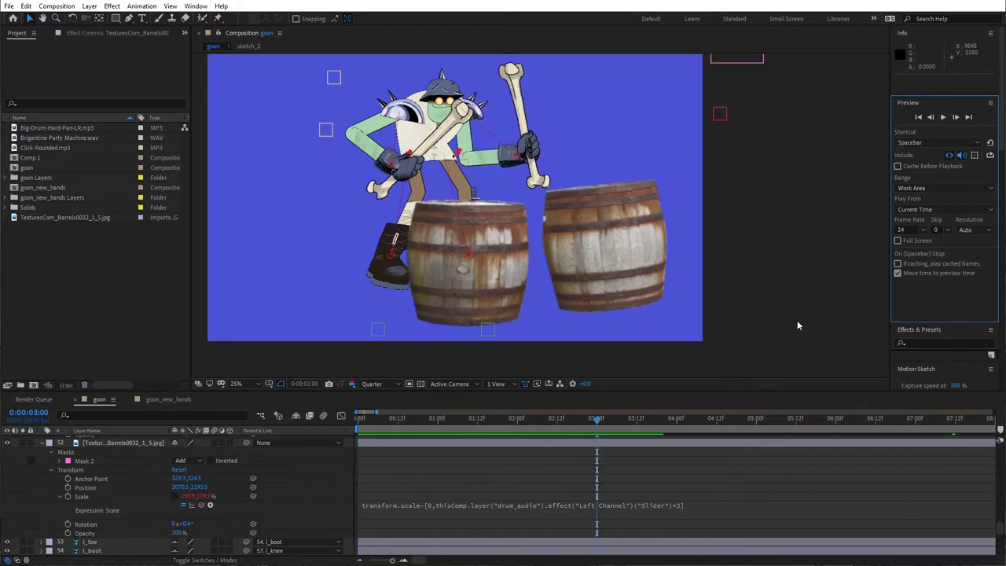
{"action": "left_click", "coordinate": [687, 505]}
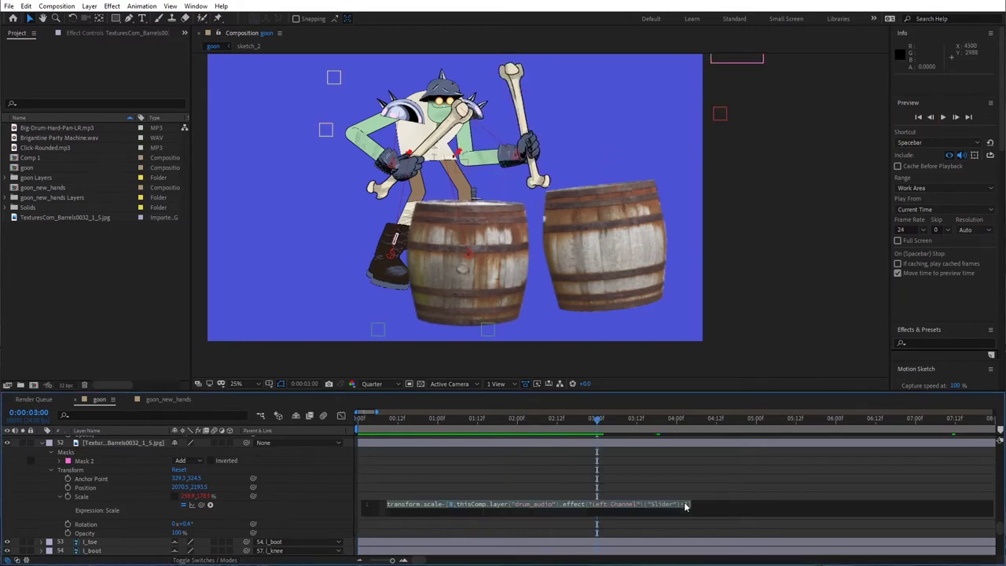
Clear the barrel's Scale expression and start an if( condition linked to the Left Channel slider.
{"action": "left_click", "coordinate": [691, 504]}
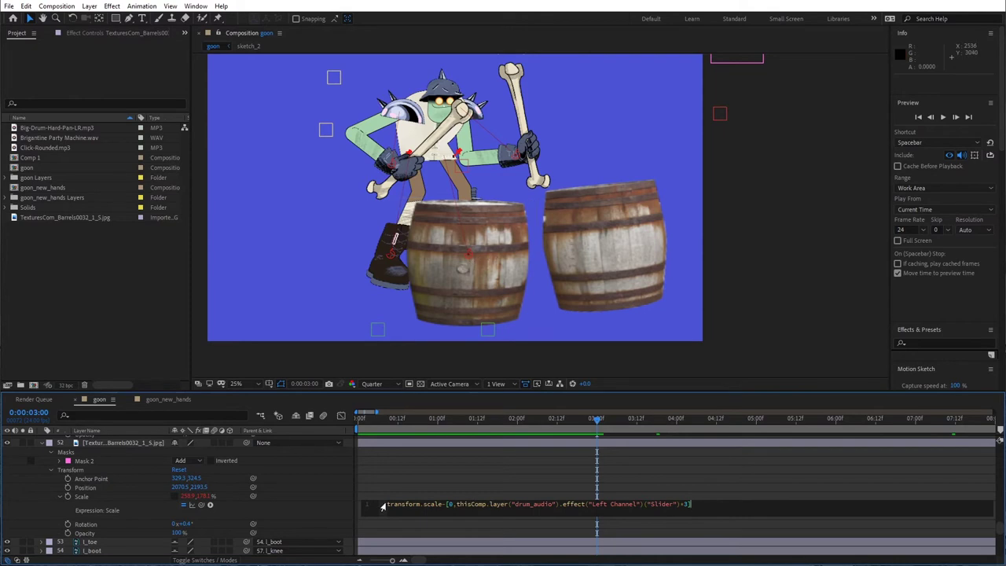
{"action": "left_click_drag", "start_coordinate": [692, 503], "coordinate": [371, 503]}
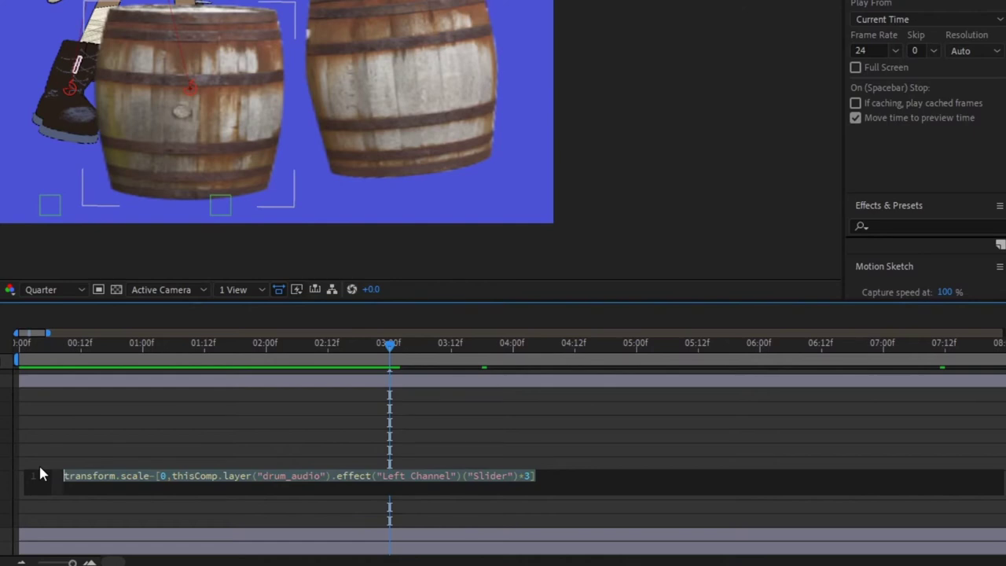
{"action": "key", "text": "BackSpace"}
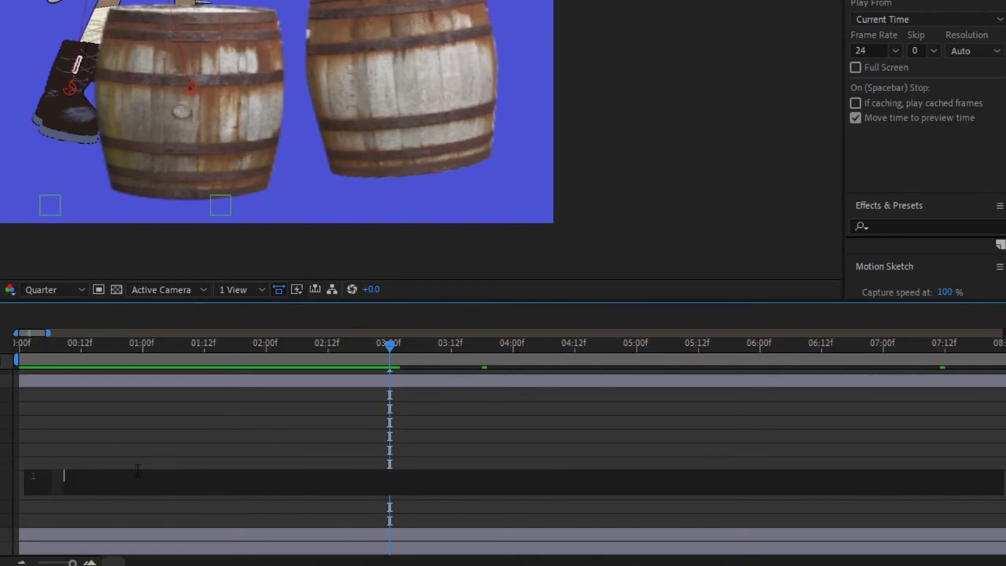
{"action": "type", "text": "if"}
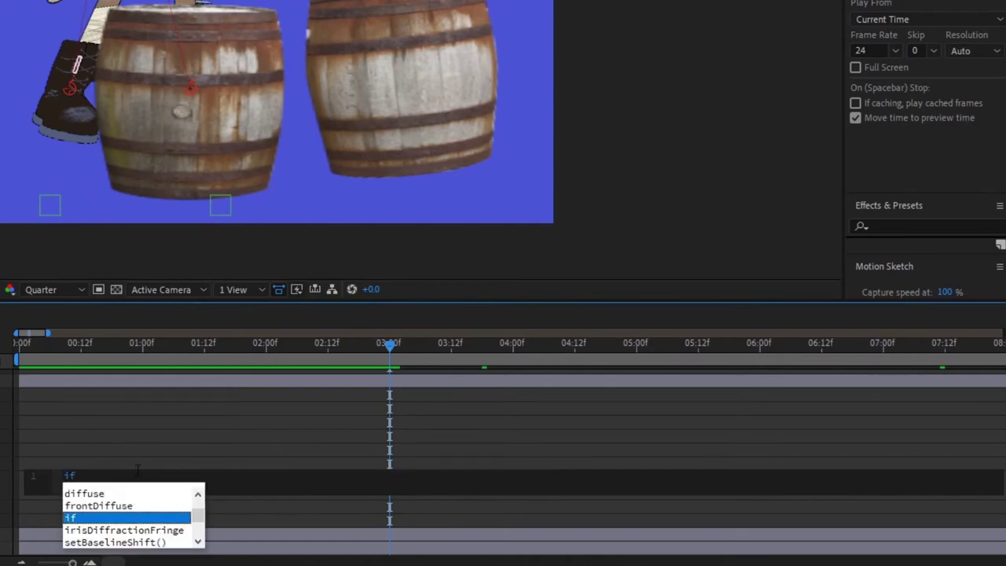
{"action": "type", "text": "("}
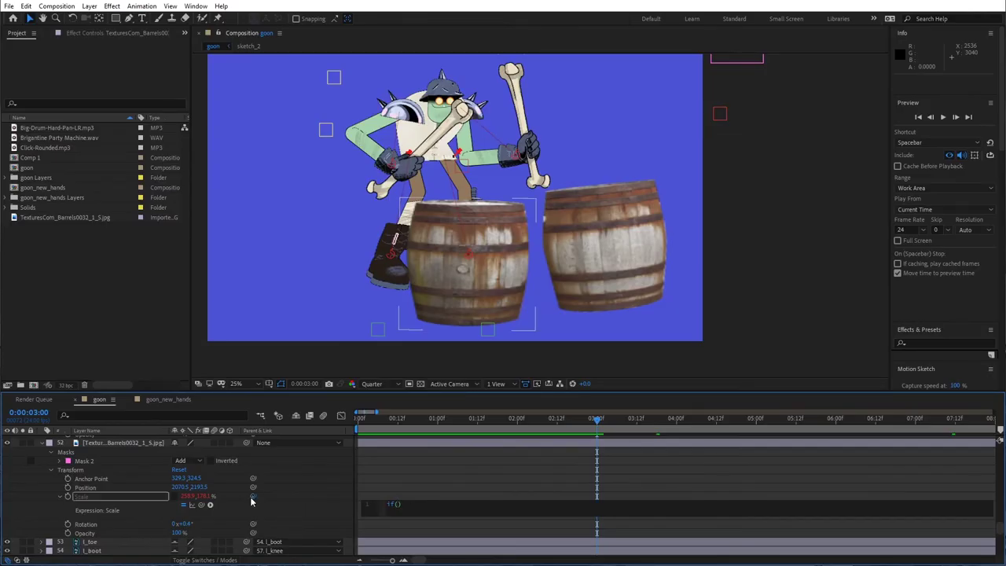
{"action": "left_click_drag", "start_coordinate": [253, 497], "coordinate": [160, 470]}
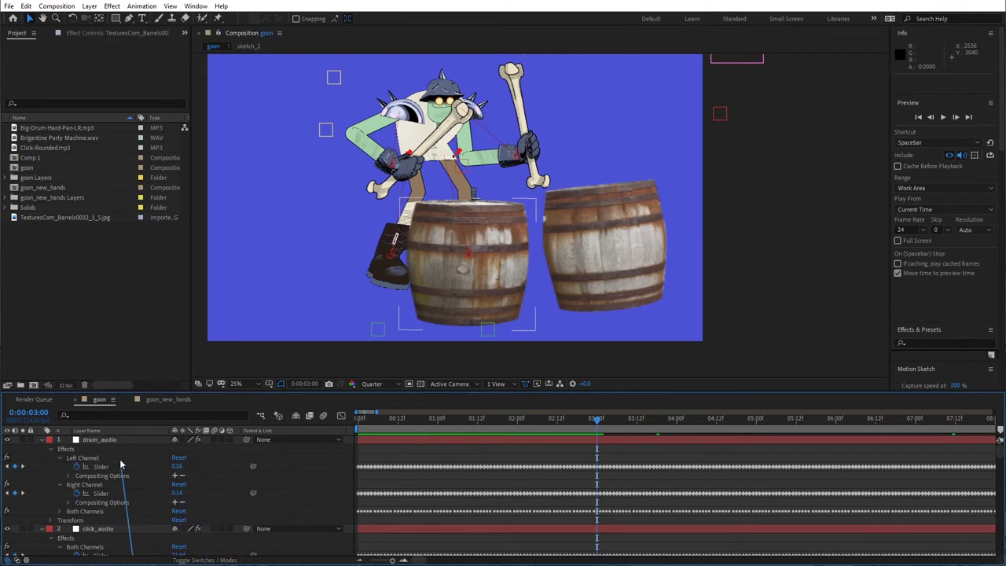
Finish it as transform.scale, else the pasted Slider*3 squash formula, and commit.
{"action": "scroll", "coordinate": [179, 485], "scroll_direction": "up", "scroll_amount": 3}
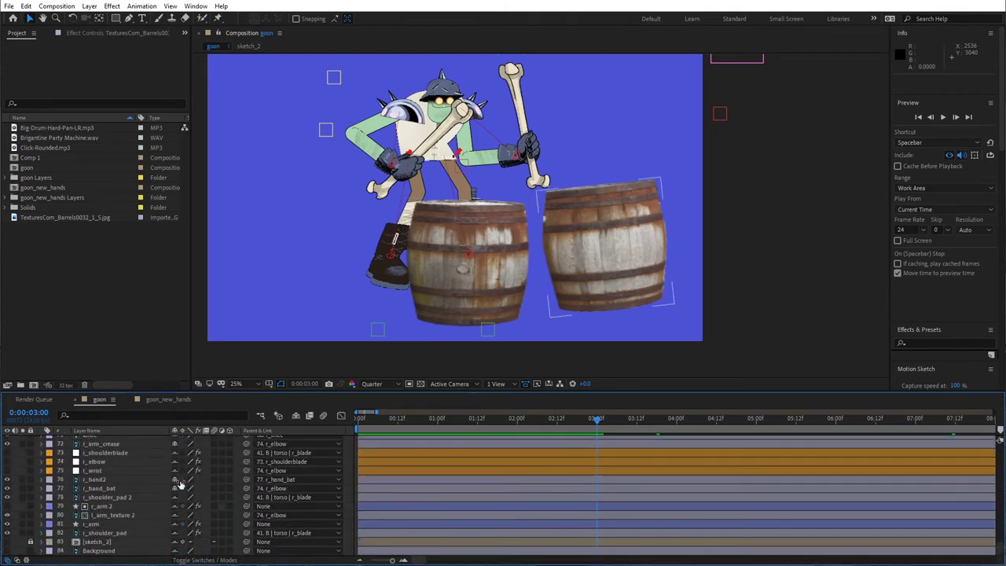
{"action": "scroll", "coordinate": [180, 485], "scroll_direction": "up", "scroll_amount": 3}
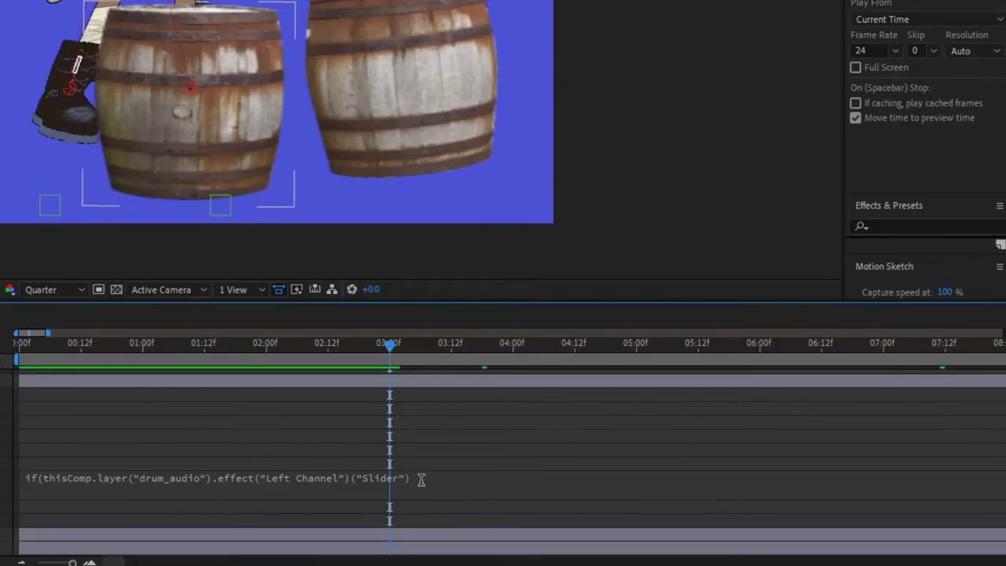
{"action": "left_click", "coordinate": [420, 478]}
{"action": "left_click", "coordinate": [435, 476]}
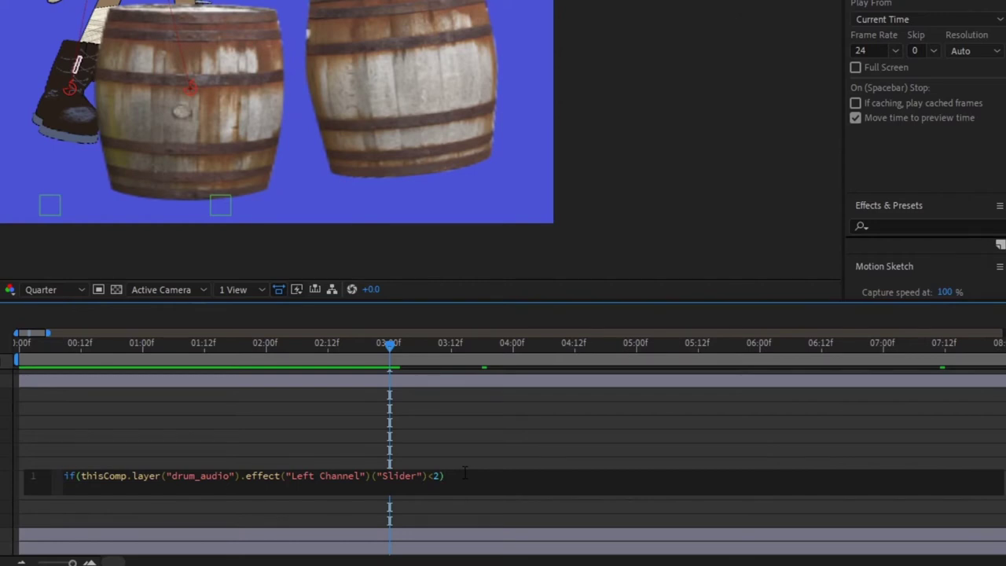
{"action": "type", "text": "tran"}
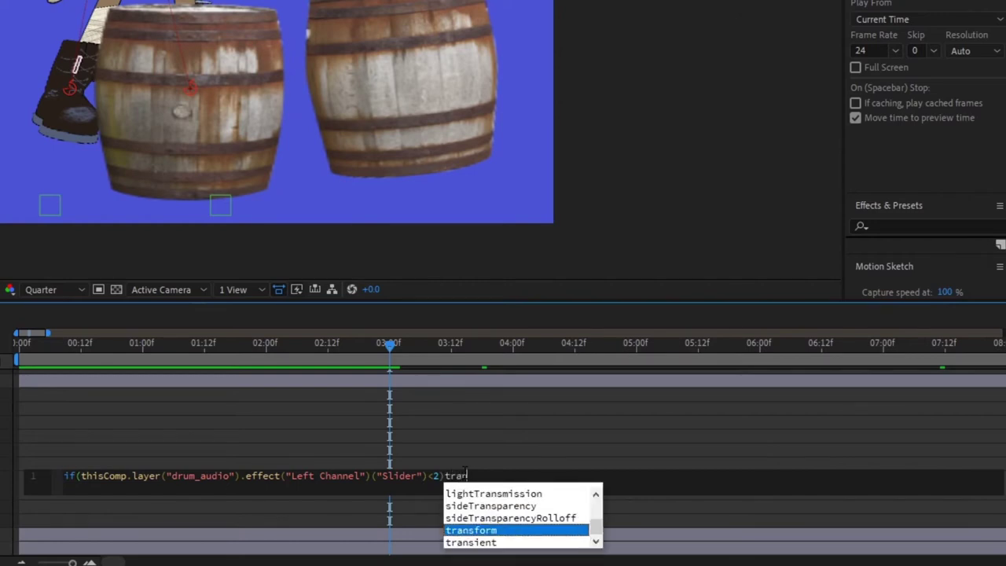
{"action": "type", "text": "sform"}
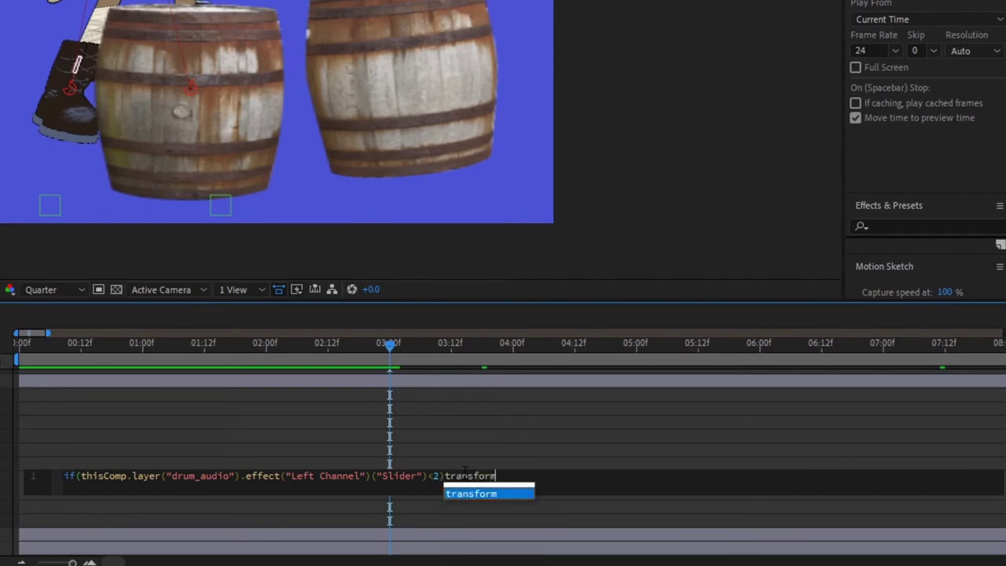
{"action": "type", "text": ".scale"}
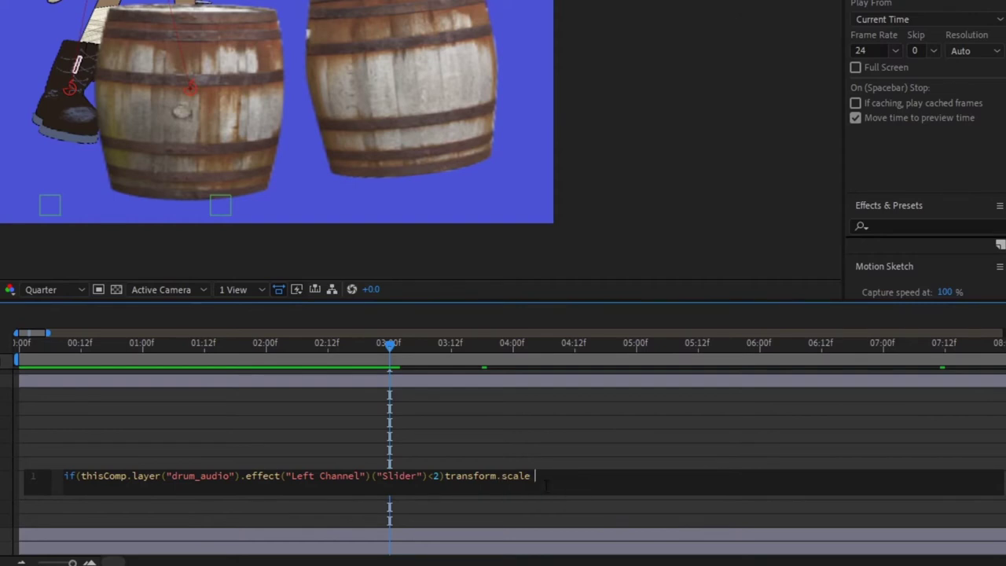
{"action": "type", "text": " else("}
{"action": "type", "text": "transform.scale-[0,thisComp.layer(\"drum_audio\").effect(\"Left Channel\")(\"Slider\")*3]"}
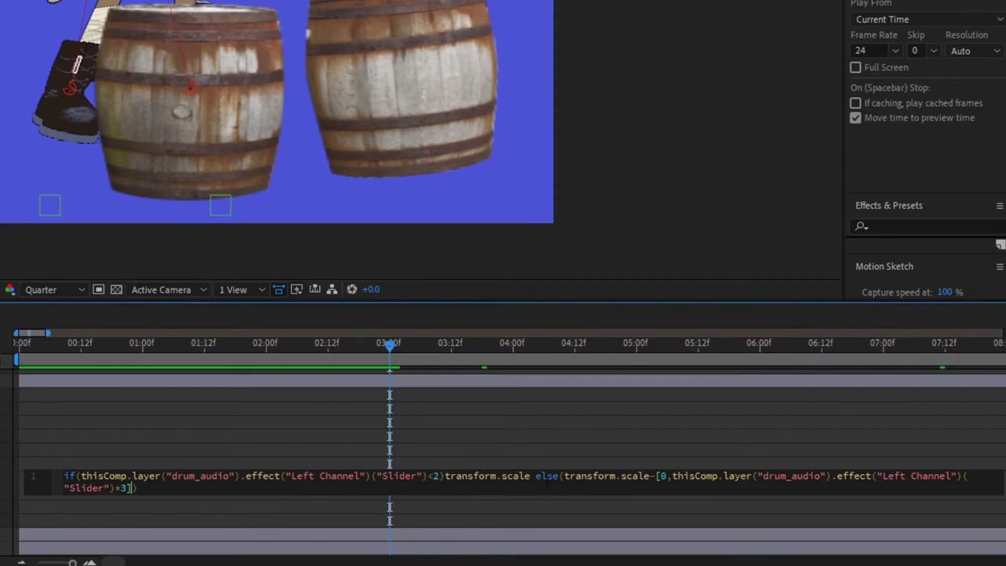
{"action": "left_click", "coordinate": [174, 458]}
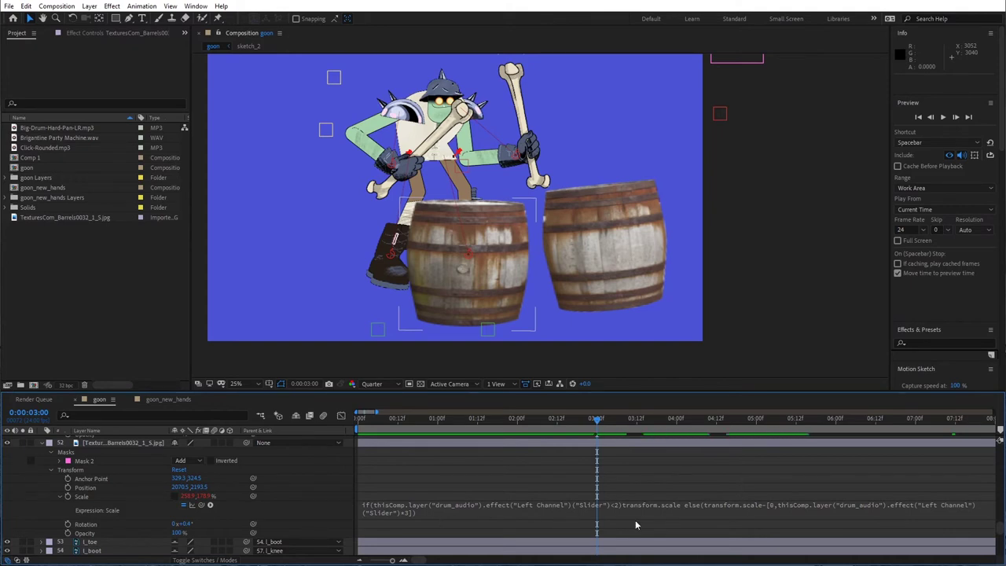
{"action": "left_click", "coordinate": [917, 117]}
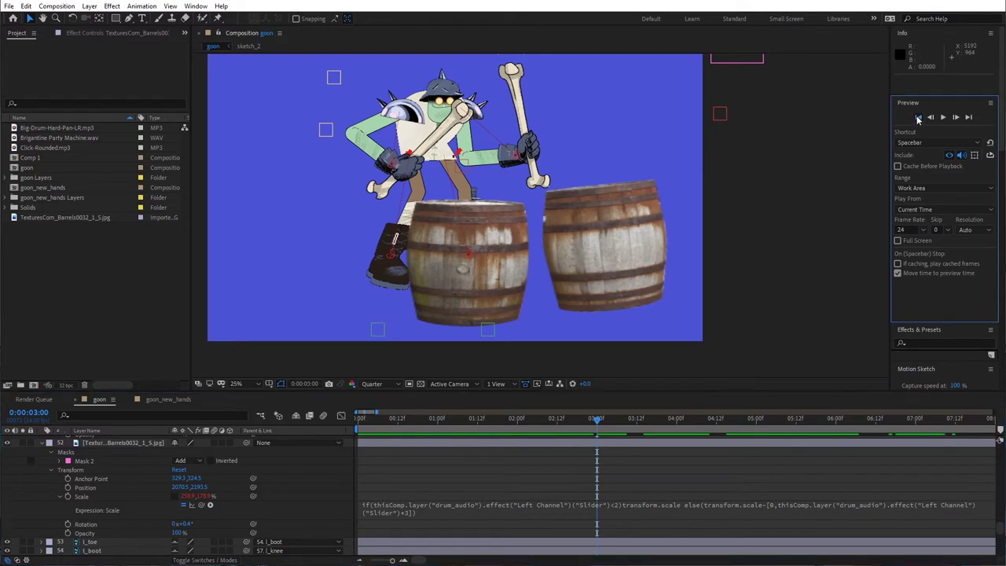
Play the goon animation back from its first frame.
{"action": "left_click", "coordinate": [944, 117]}
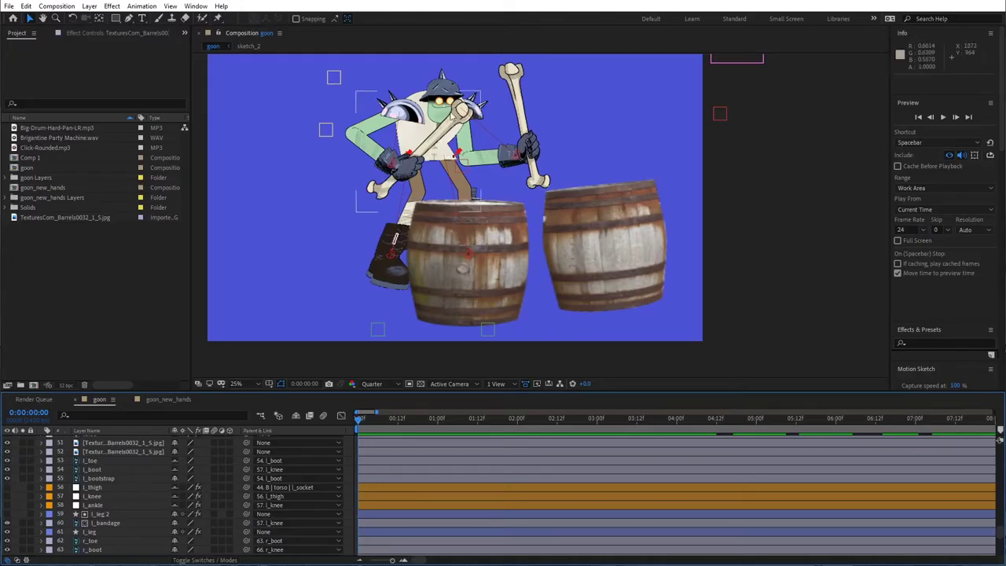
{"action": "scroll", "coordinate": [67, 488], "scroll_direction": "up", "scroll_amount": 2}
{"action": "scroll", "coordinate": [67, 488], "scroll_direction": "up", "scroll_amount": 5}
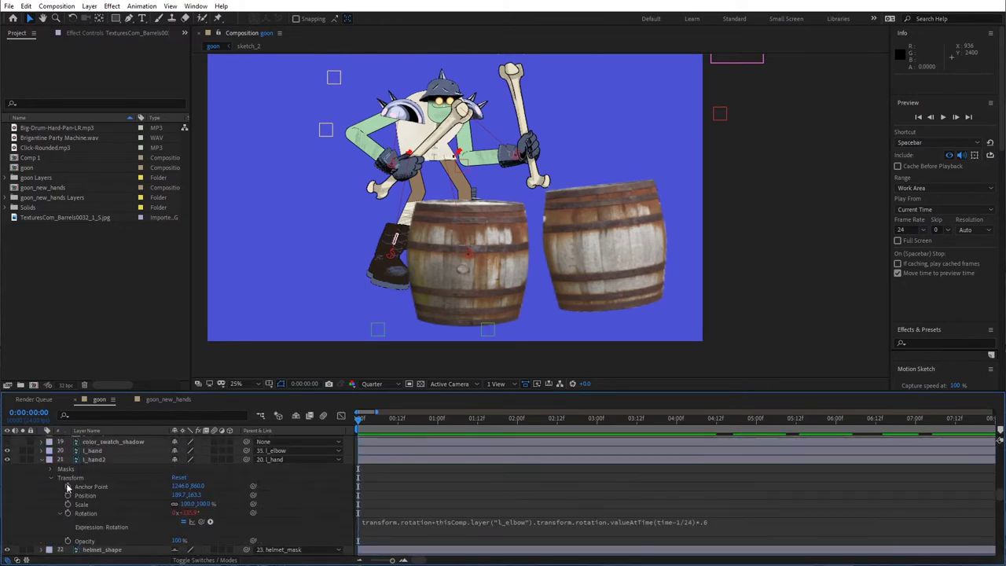
Inspect the l_hand2 layer's expression, collapse it, and select the l_toe layer on the boot.
{"action": "left_click", "coordinate": [43, 532]}
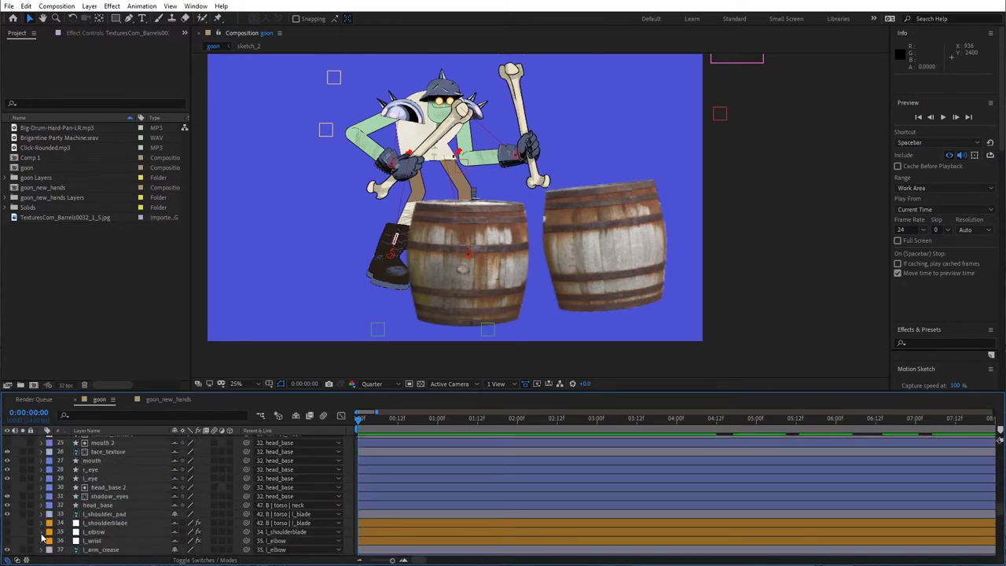
{"action": "scroll", "coordinate": [154, 509], "scroll_direction": "up", "scroll_amount": 5}
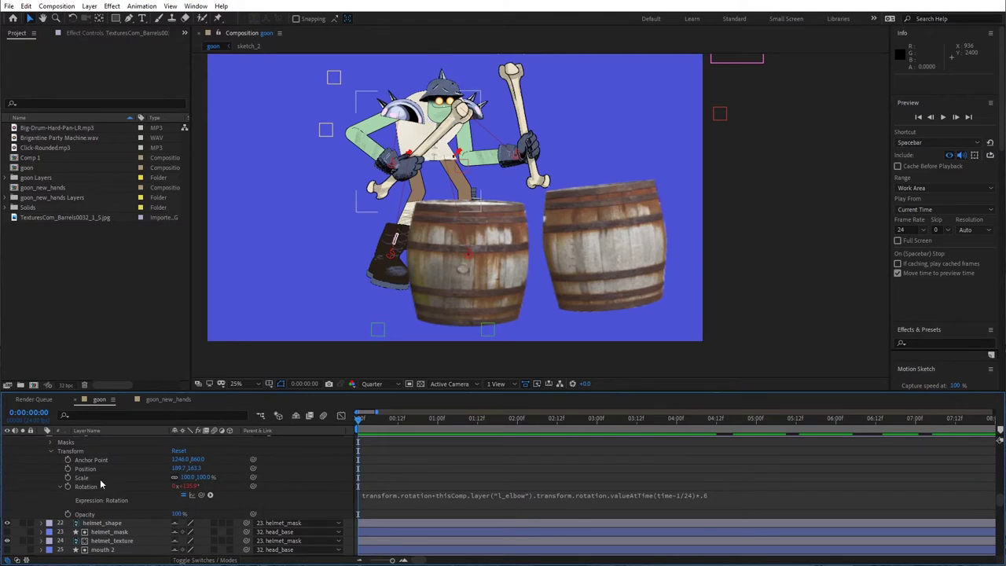
{"action": "scroll", "coordinate": [100, 479], "scroll_direction": "up", "scroll_amount": 3}
{"action": "left_click", "coordinate": [45, 489]}
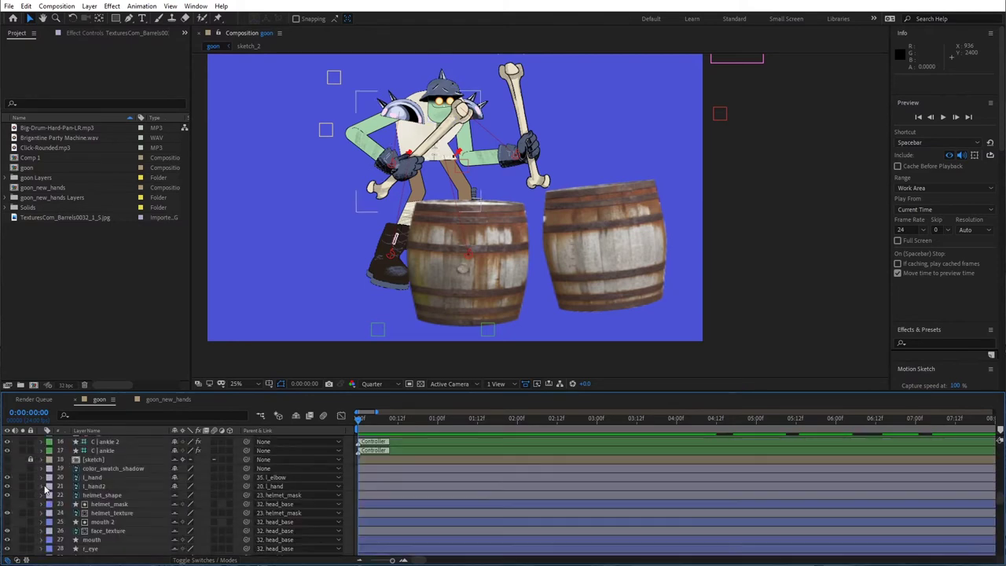
{"action": "scroll", "coordinate": [137, 441], "scroll_direction": "up", "scroll_amount": 4}
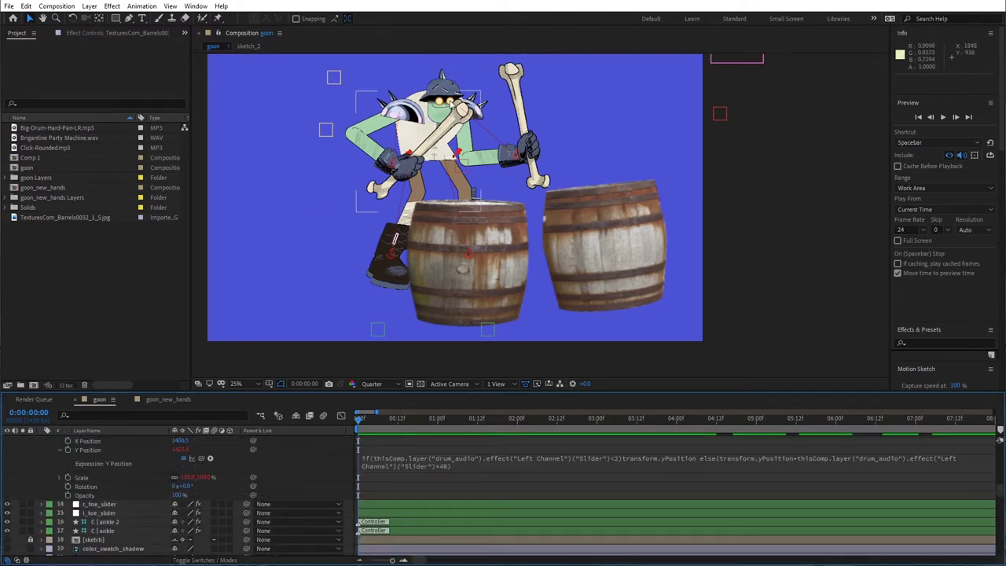
{"action": "scroll", "coordinate": [86, 506], "scroll_direction": "up", "scroll_amount": 6}
{"action": "scroll", "coordinate": [86, 505], "scroll_direction": "up", "scroll_amount": 10}
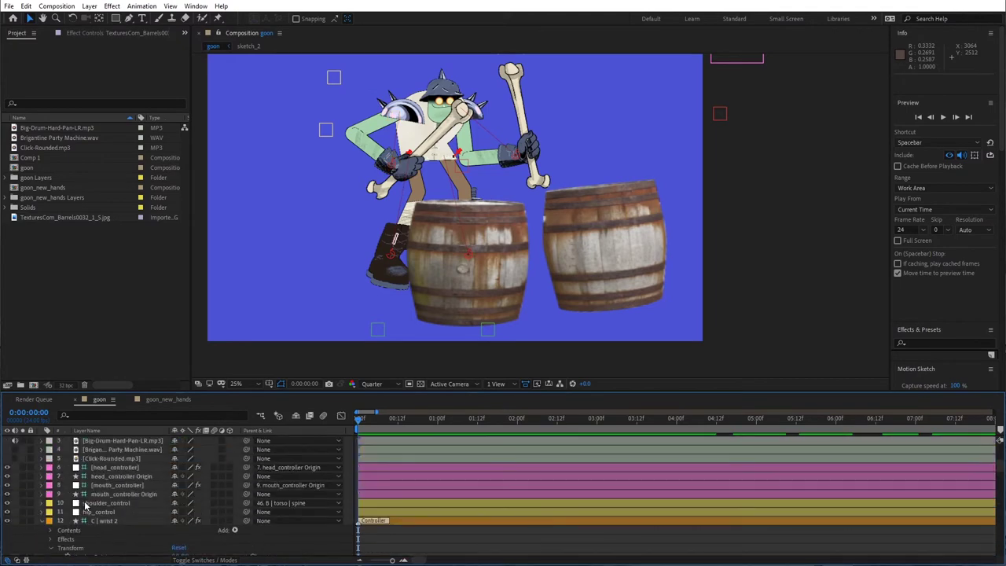
{"action": "left_click", "coordinate": [394, 282]}
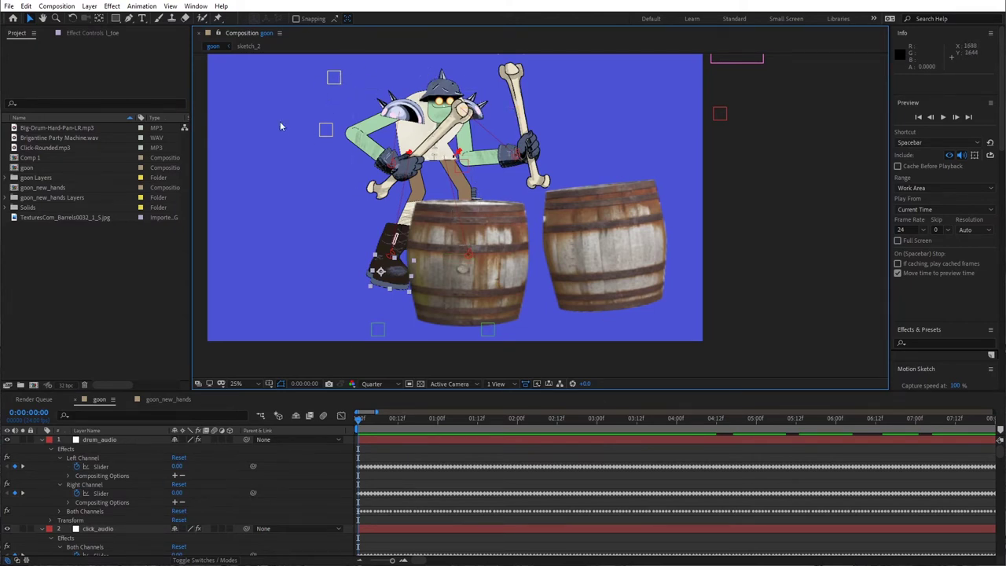
Select hip_control, collapse drum_audio's effects, and add an expression to hip_control's X Position.
{"action": "left_click", "coordinate": [325, 129]}
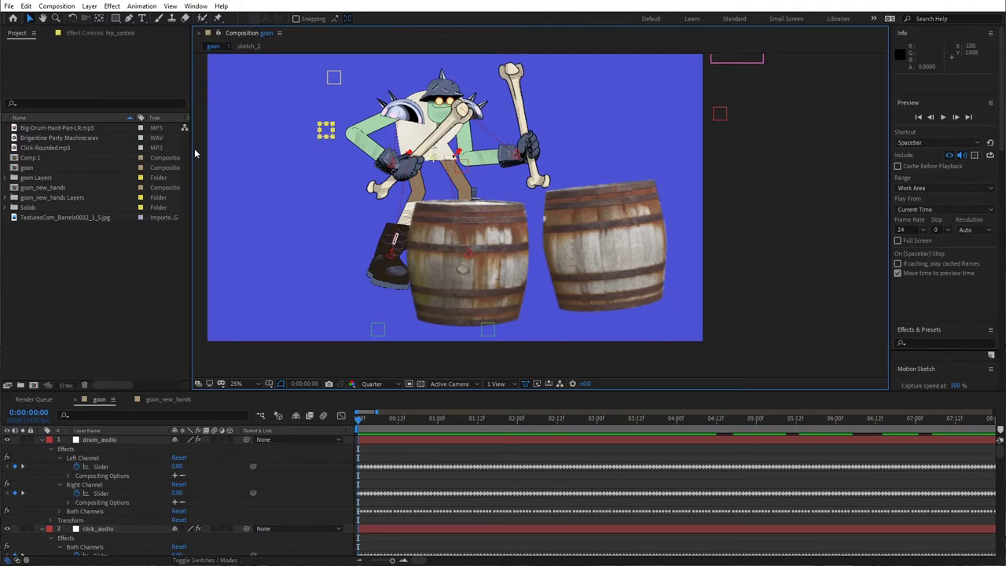
{"action": "scroll", "coordinate": [55, 480], "scroll_direction": "down", "scroll_amount": 2}
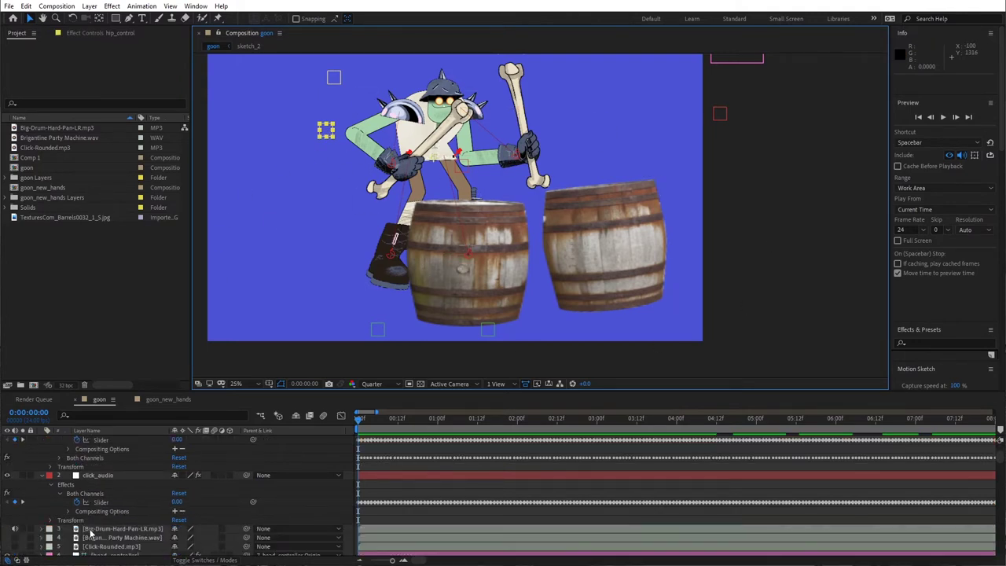
{"action": "scroll", "coordinate": [50, 472], "scroll_direction": "up", "scroll_amount": 2}
{"action": "left_click", "coordinate": [43, 440]}
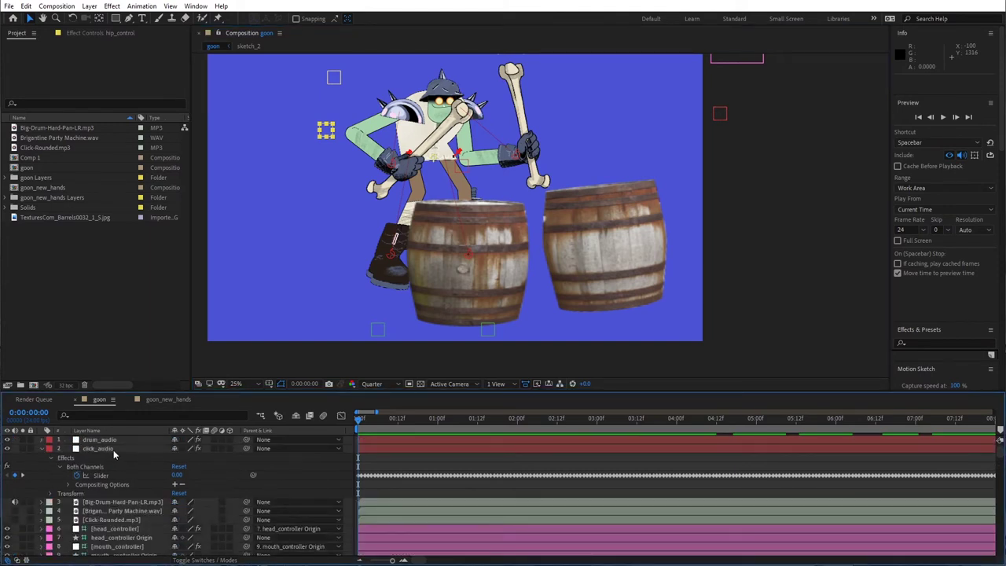
{"action": "scroll", "coordinate": [97, 523], "scroll_direction": "down", "scroll_amount": 3}
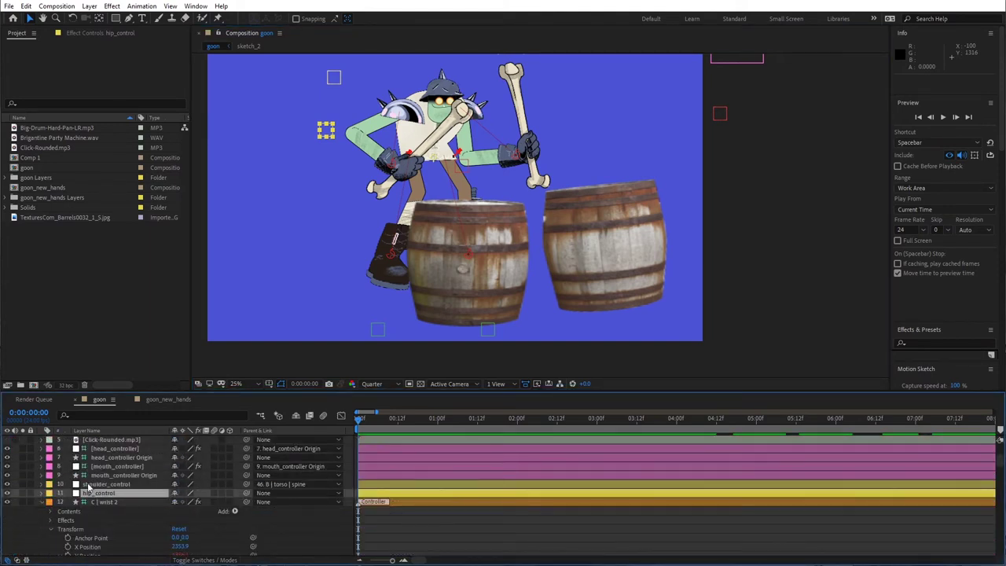
{"action": "left_click", "coordinate": [42, 494]}
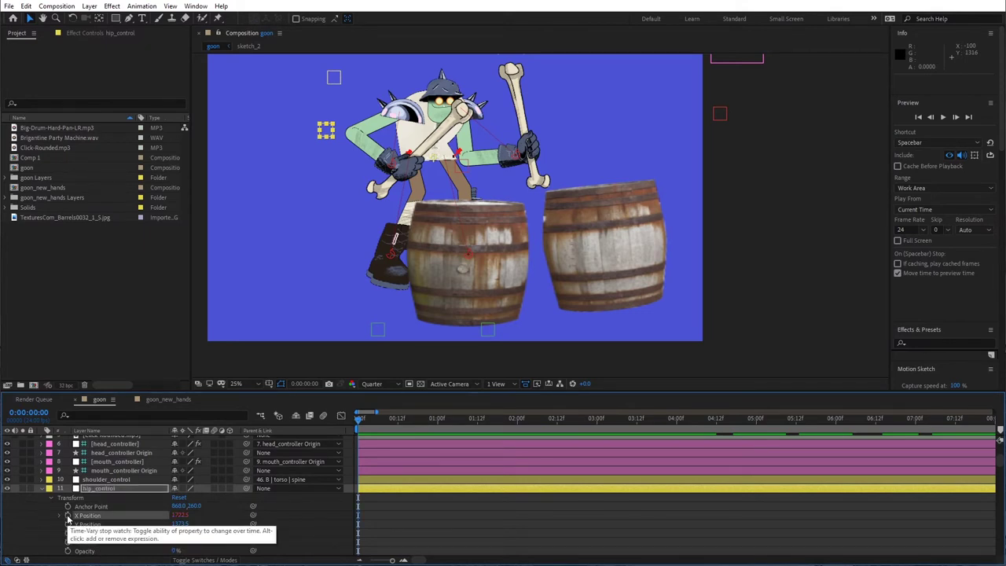
{"action": "left_click", "coordinate": [68, 515], "text": "alt"}
Link the X Position expression to click_audio's Both Channels Slider and play it from the start.
{"action": "left_click", "coordinate": [172, 504]}
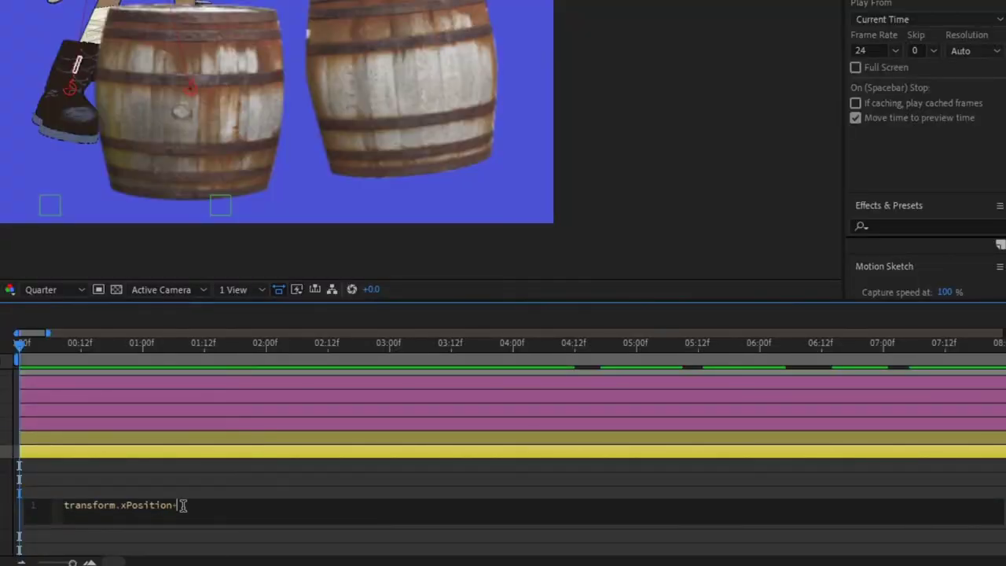
{"action": "left_click_drag", "start_coordinate": [200, 542], "coordinate": [106, 476]}
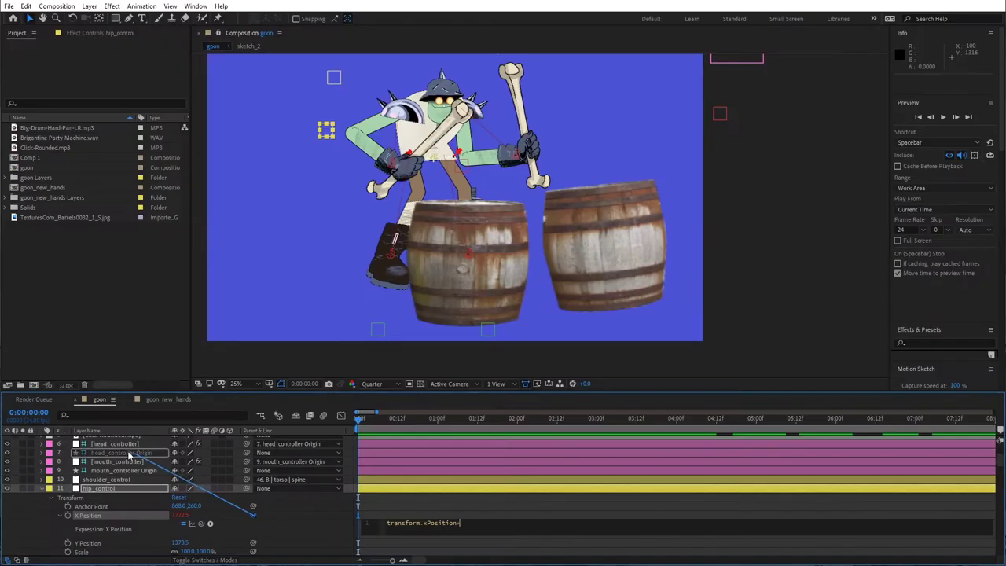
{"action": "left_click", "coordinate": [917, 116]}
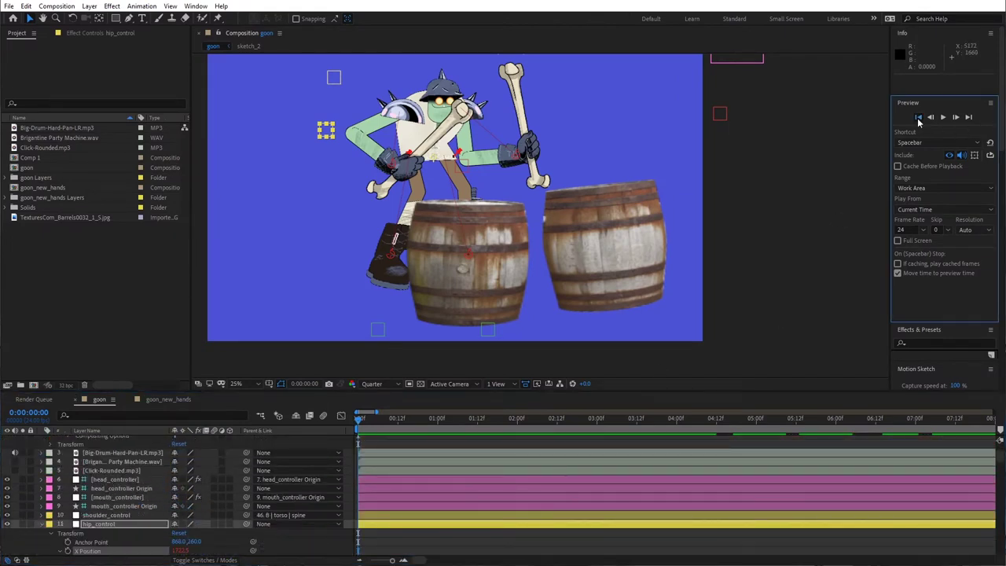
{"action": "left_click", "coordinate": [944, 117]}
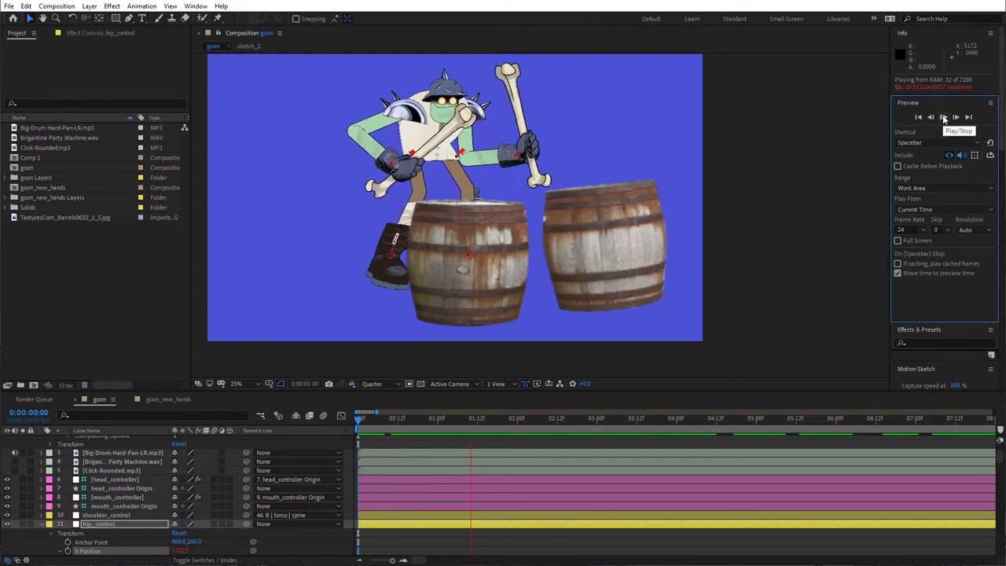
Review the audio-driven hip motion, then select and commit the X Position expression.
{"action": "left_click", "coordinate": [944, 117]}
{"action": "left_click", "coordinate": [943, 116]}
{"action": "left_click", "coordinate": [943, 117]}
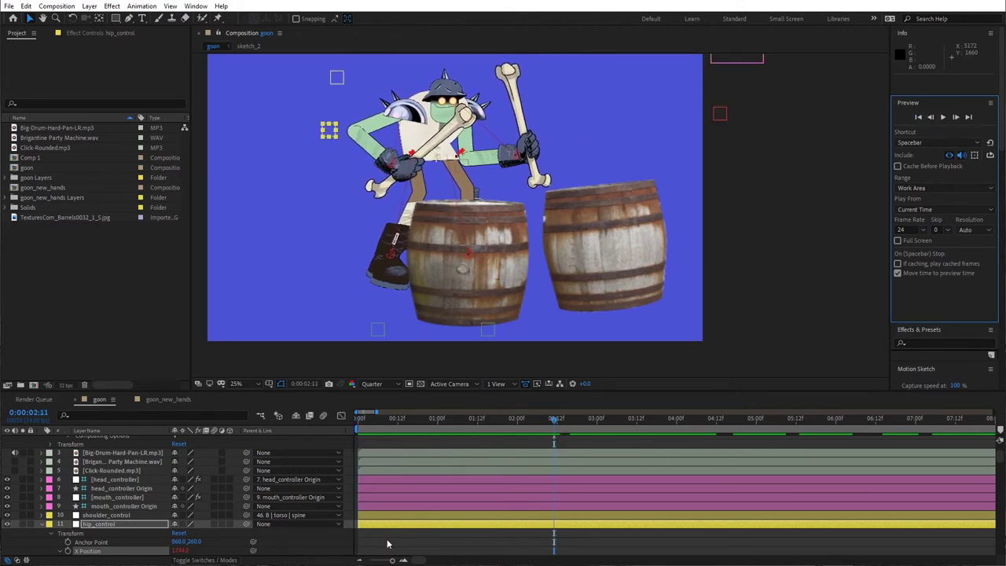
{"action": "scroll", "coordinate": [389, 544], "scroll_direction": "down", "scroll_amount": 2}
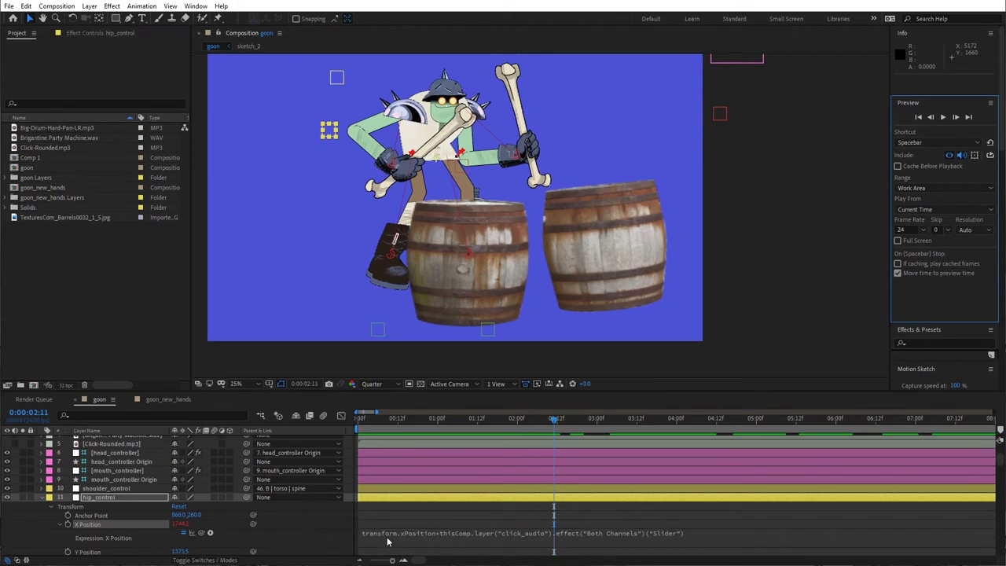
{"action": "left_click", "coordinate": [701, 531]}
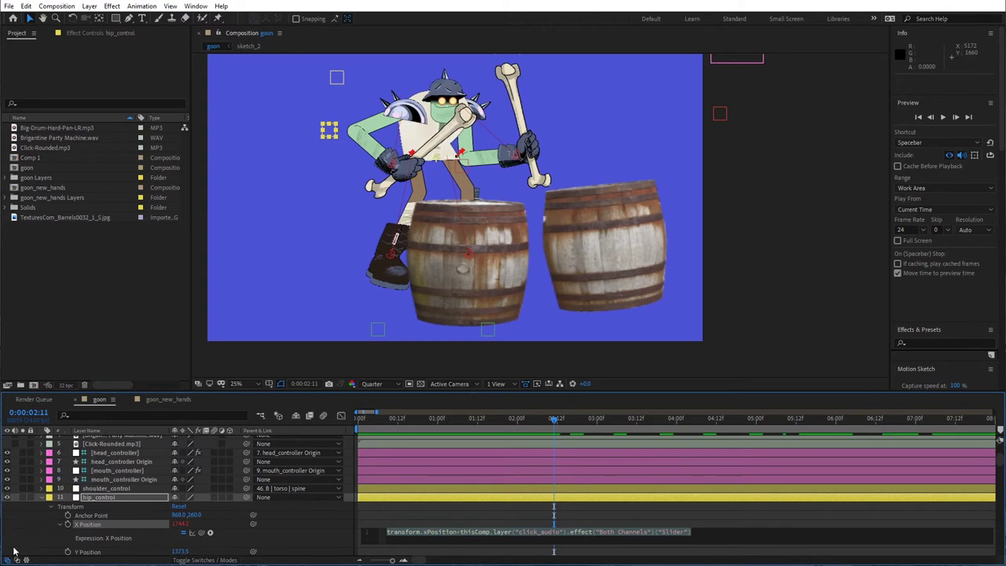
{"action": "left_click", "coordinate": [103, 553]}
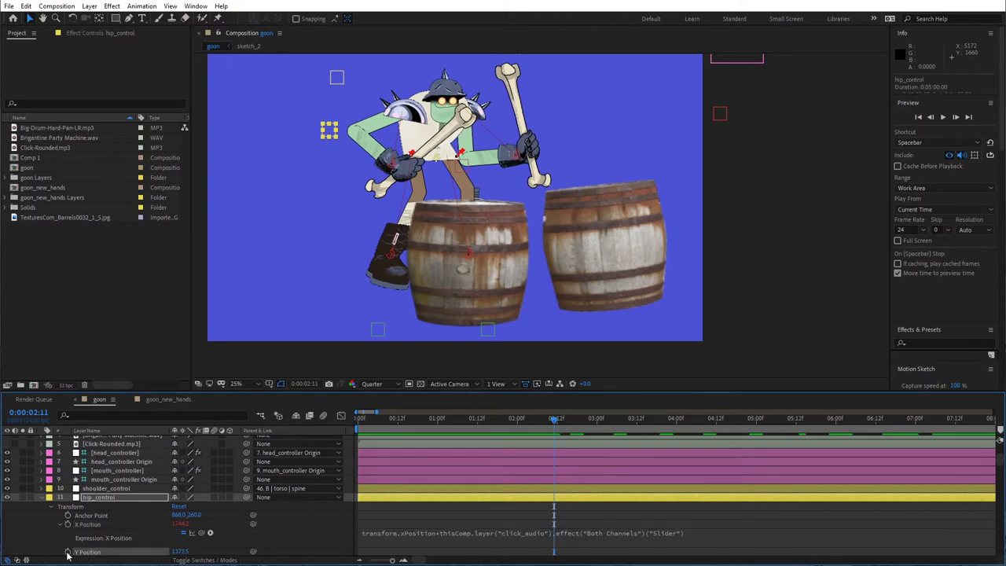
Give Y Position the pasted click_audio expression, switched to yPosition and scaled by 2.
{"action": "left_click", "coordinate": [67, 554], "text": "alt"}
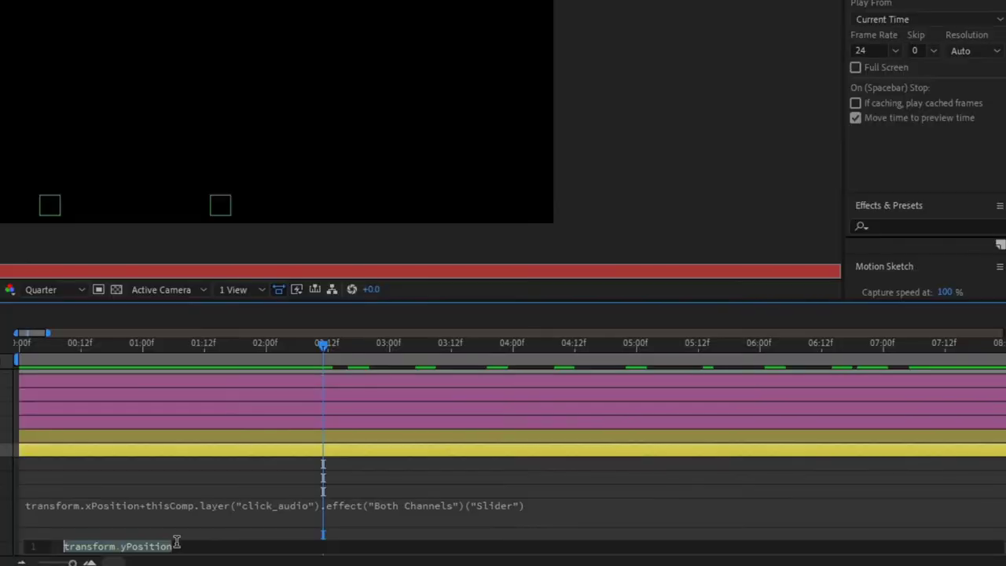
{"action": "type", "text": "transform.xPosition+thisComp.layer(\"click_audio\").effect(\"Both Channels\")(\"Slider\")"}
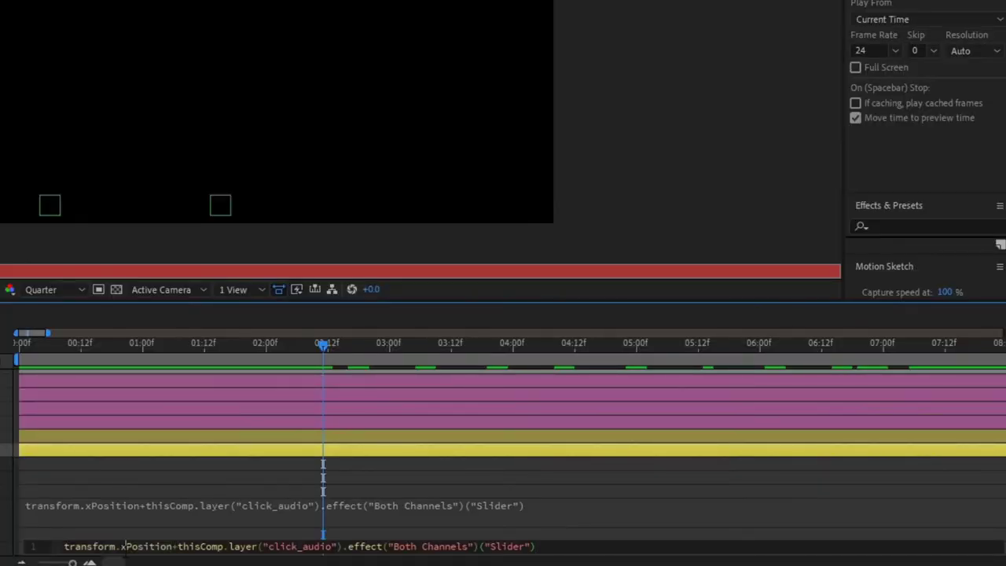
{"action": "left_click", "coordinate": [124, 546]}
{"action": "key", "text": "BackSpace"}
{"action": "type", "text": "y"}
{"action": "type", "text": "+"}
{"action": "left_click", "coordinate": [584, 528]}
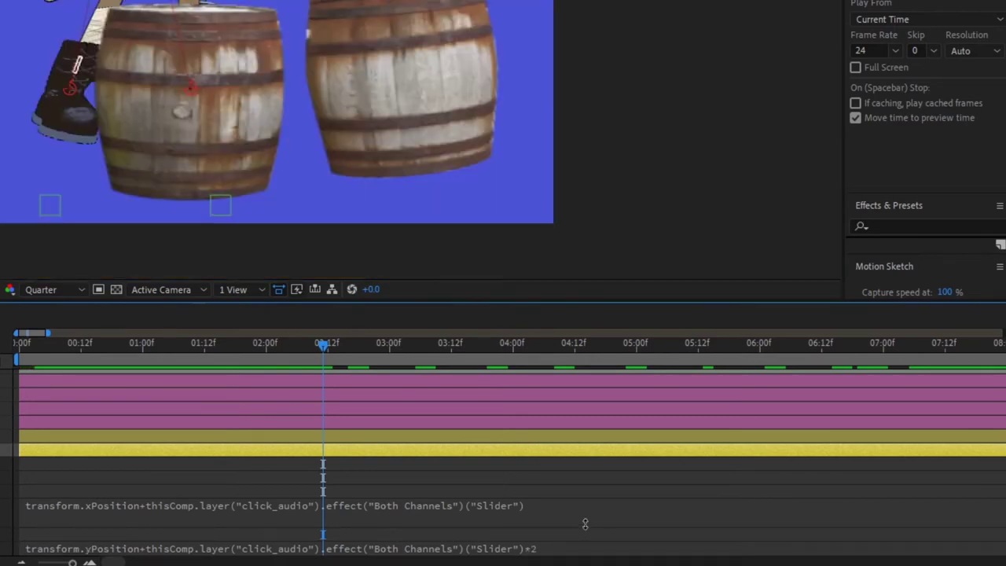
Preview the hip bounce, then invert the X Position expression with *-1 and preview again.
{"action": "left_click", "coordinate": [876, 0]}
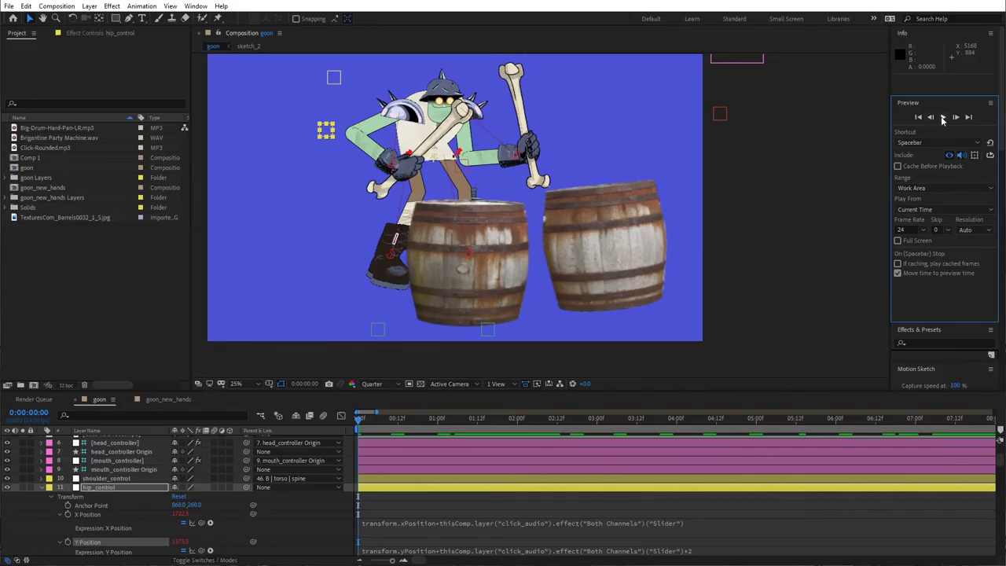
{"action": "left_click", "coordinate": [943, 118]}
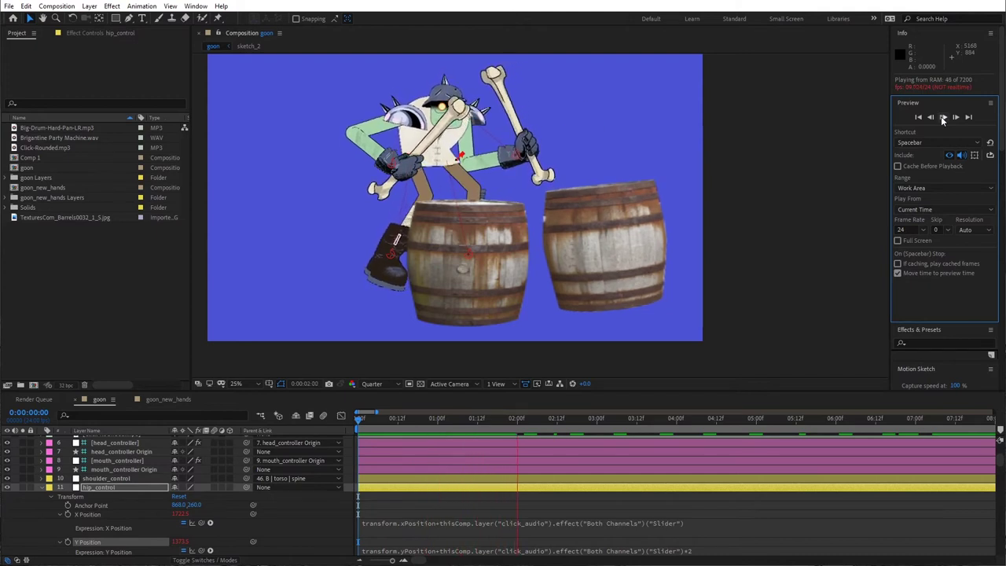
{"action": "left_click", "coordinate": [943, 118]}
{"action": "left_click", "coordinate": [527, 507]}
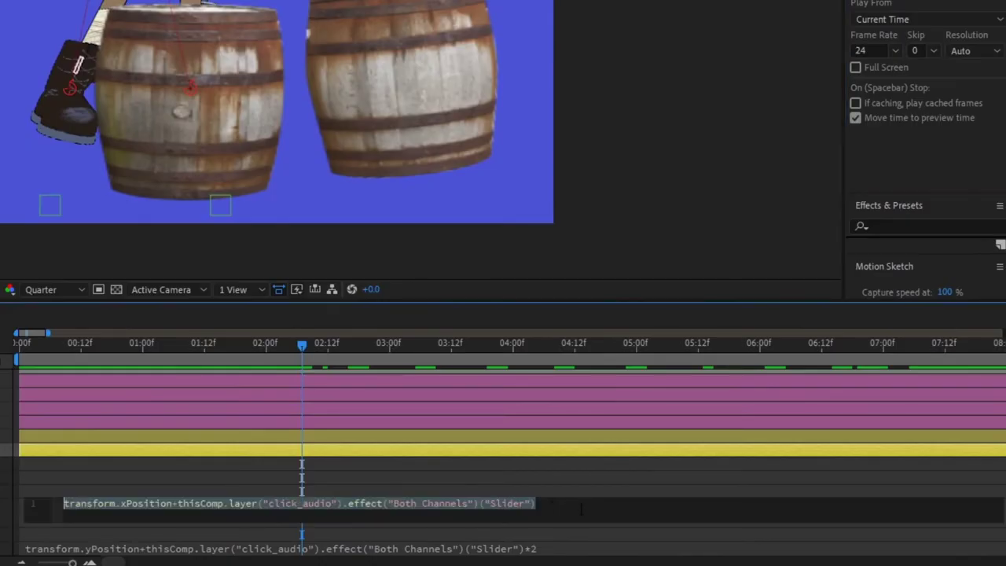
{"action": "left_click", "coordinate": [581, 509]}
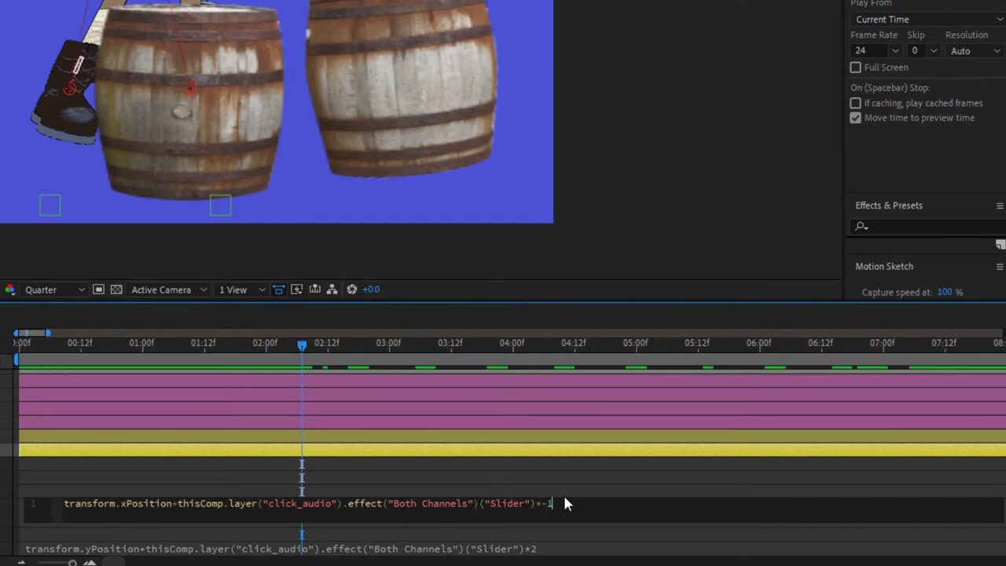
{"action": "left_click", "coordinate": [565, 469]}
{"action": "key", "text": "Home"}
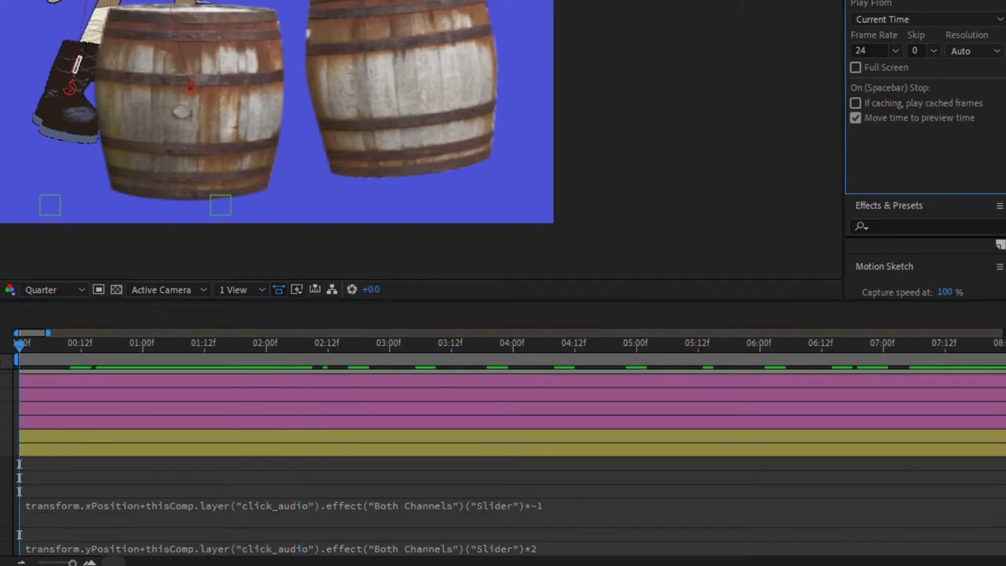
{"action": "left_click", "coordinate": [943, 118]}
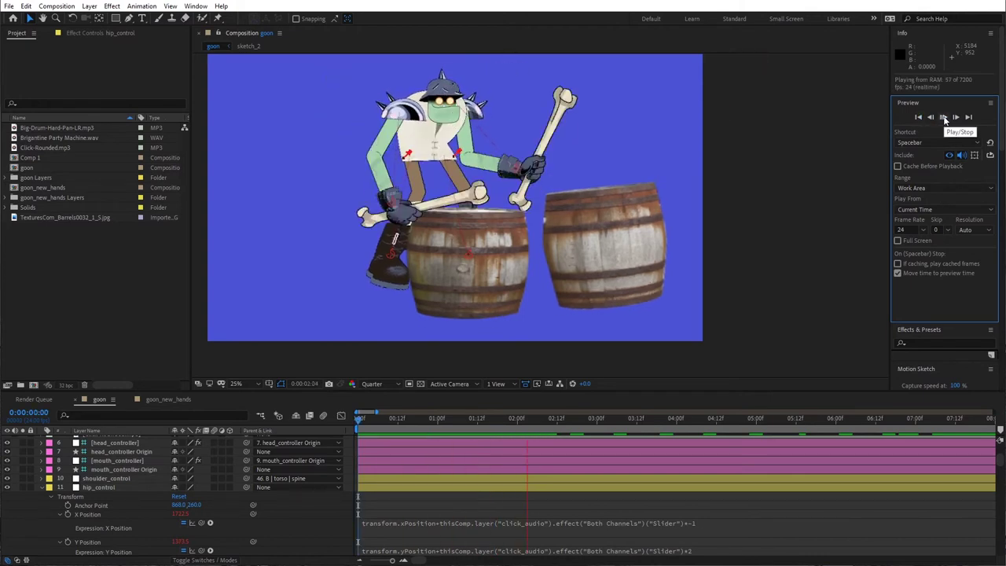
Add a Rotation expression on l_toe that adds click_audio's Both Channels slider.
{"action": "left_click", "coordinate": [946, 118]}
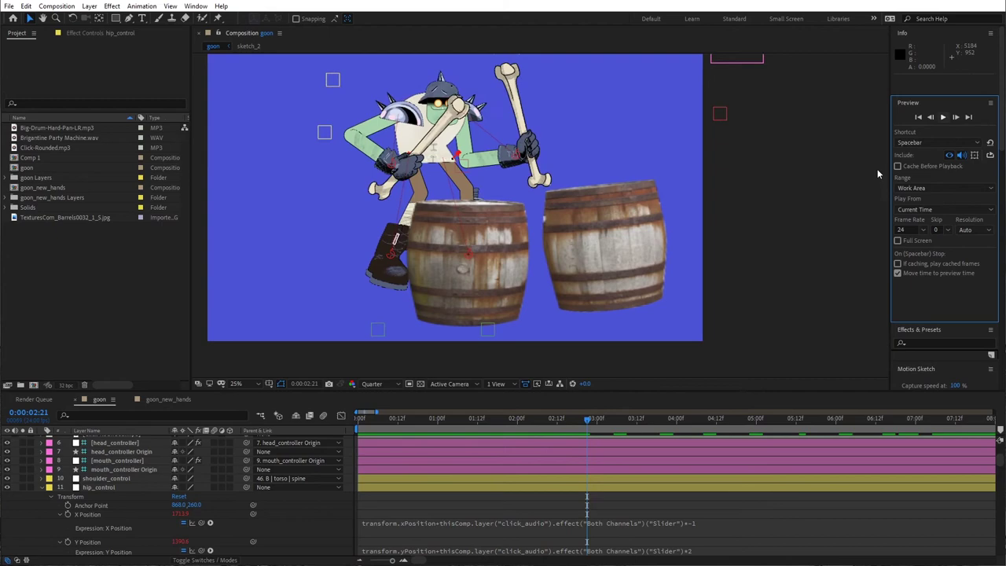
{"action": "left_click", "coordinate": [382, 276]}
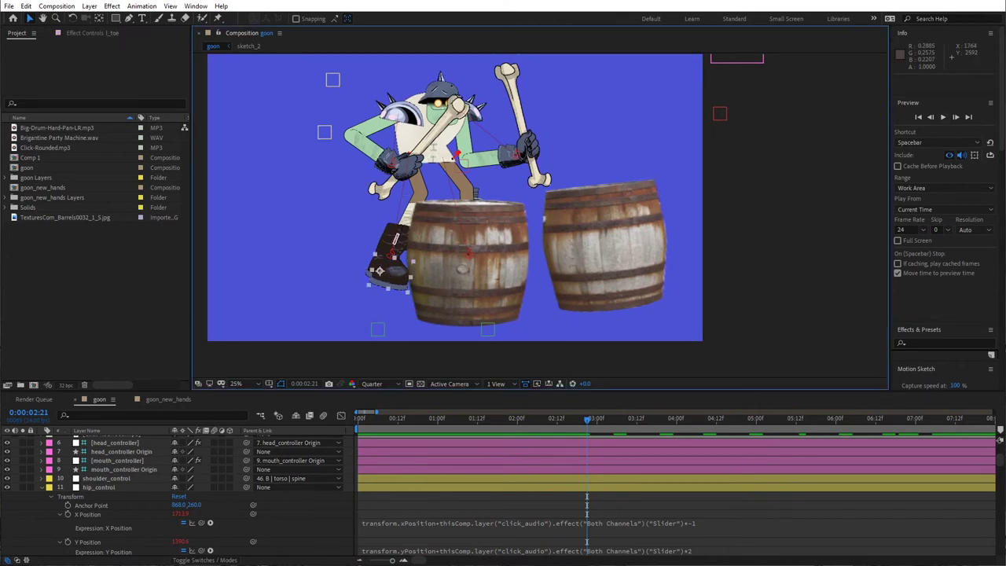
{"action": "scroll", "coordinate": [91, 494], "scroll_direction": "down", "scroll_amount": 15}
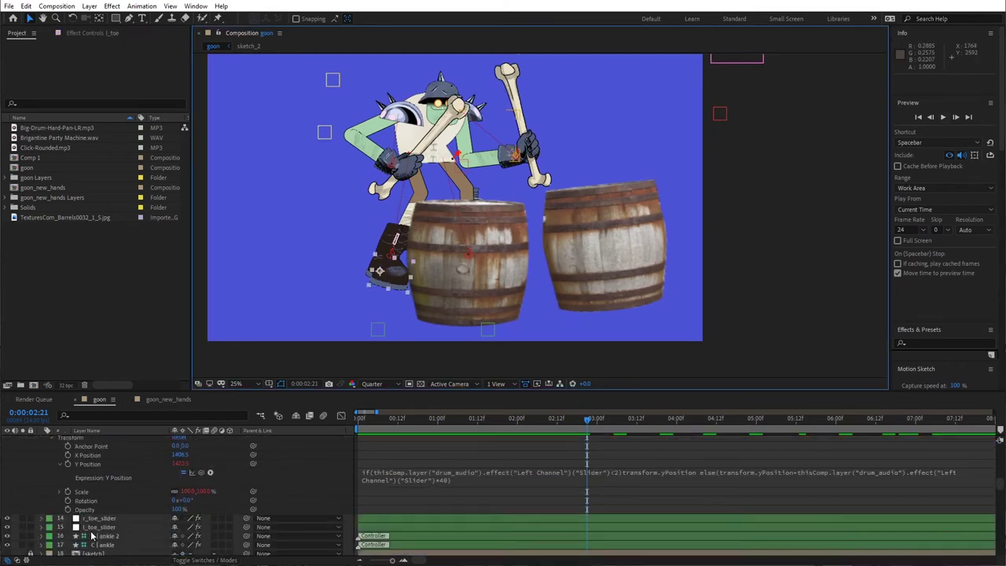
{"action": "left_click", "coordinate": [41, 491]}
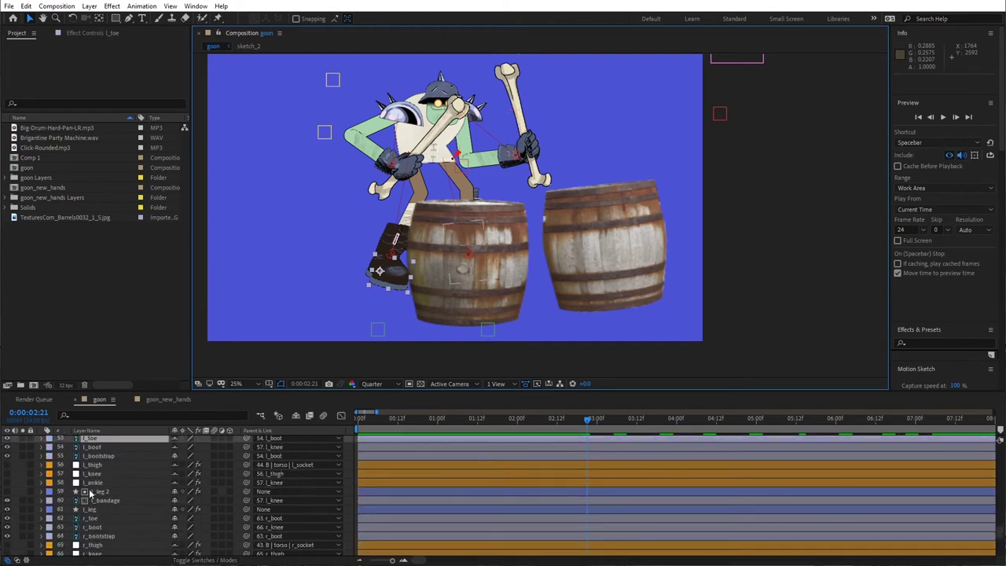
{"action": "left_click", "coordinate": [50, 447]}
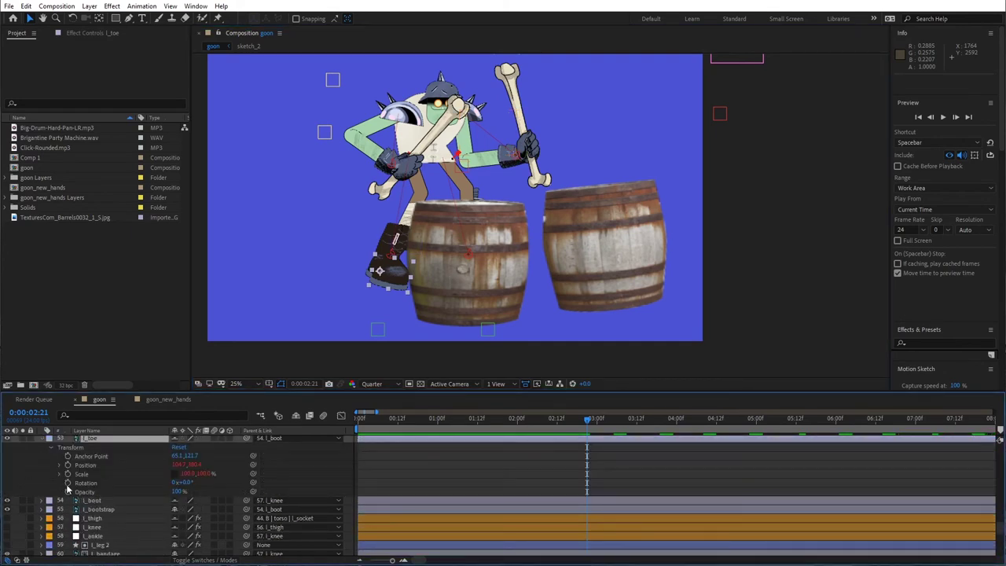
{"action": "left_click", "coordinate": [68, 483], "text": "alt"}
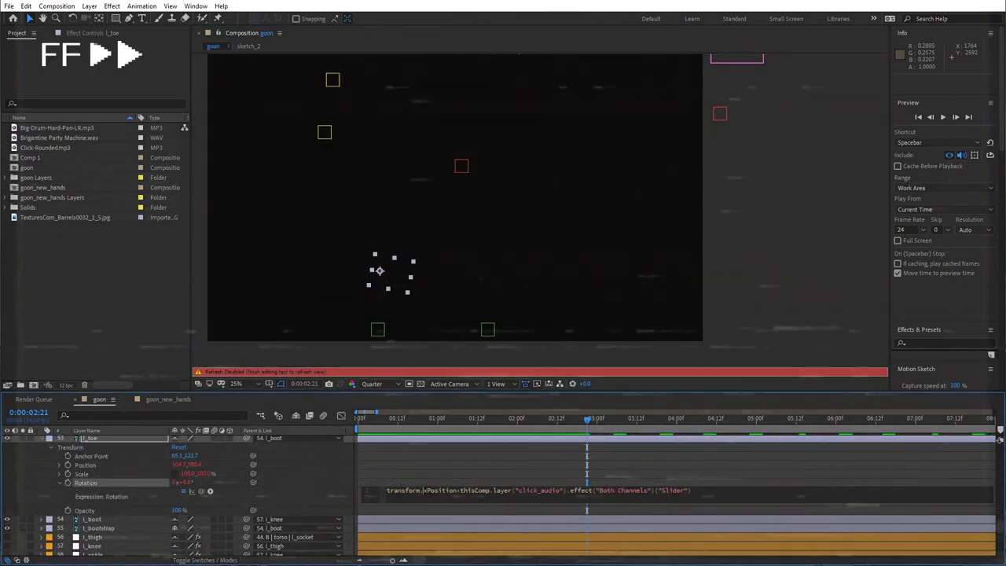
{"action": "key", "text": "Return"}
{"action": "key", "text": "KP_Enter"}
Scale the toe Rotation expression by .6 and preview the result.
{"action": "key", "text": "space"}
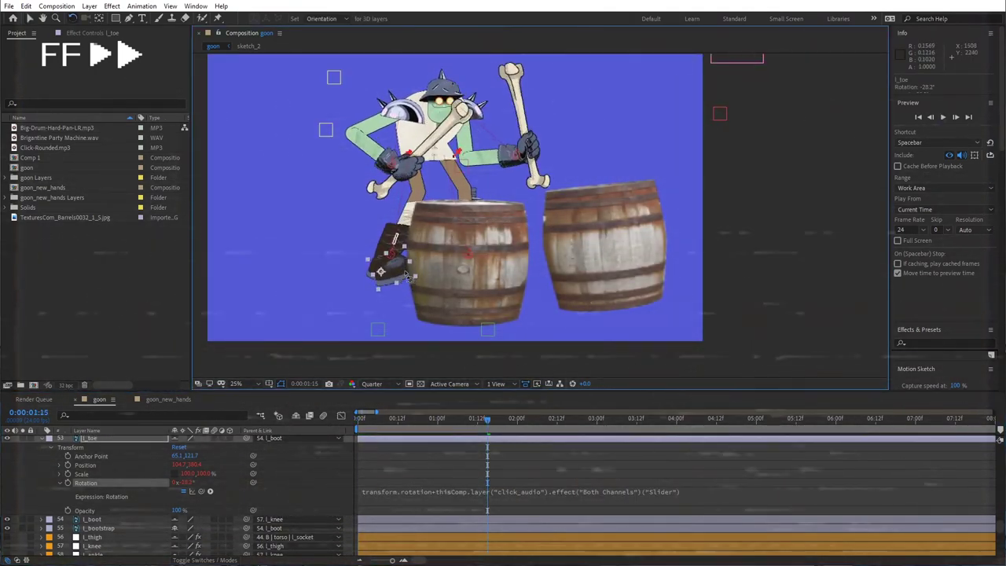
{"action": "left_click", "coordinate": [944, 117]}
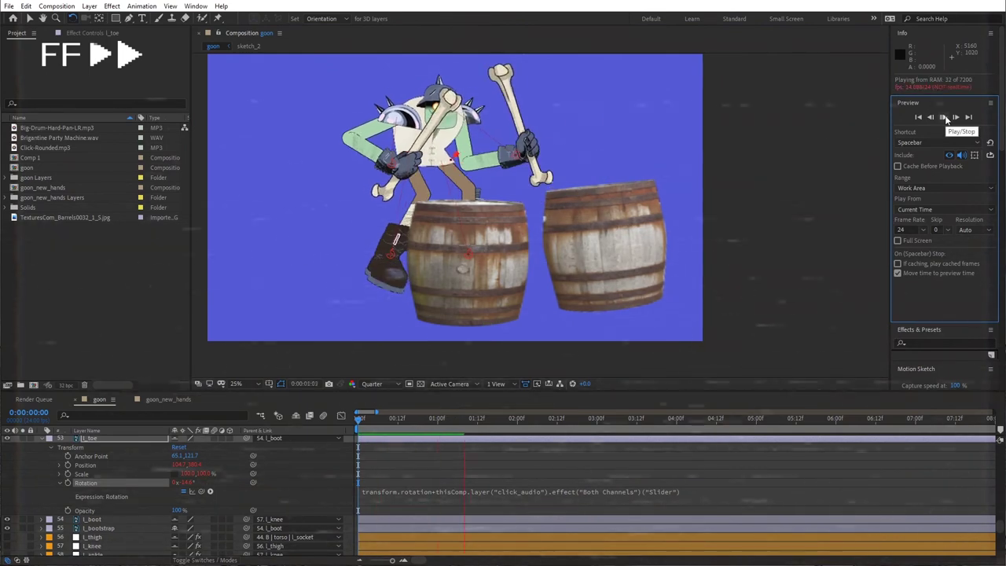
{"action": "left_click", "coordinate": [386, 491]}
{"action": "left_click", "coordinate": [689, 490]}
{"action": "type", "text": "*.6"}
{"action": "left_click", "coordinate": [943, 116]}
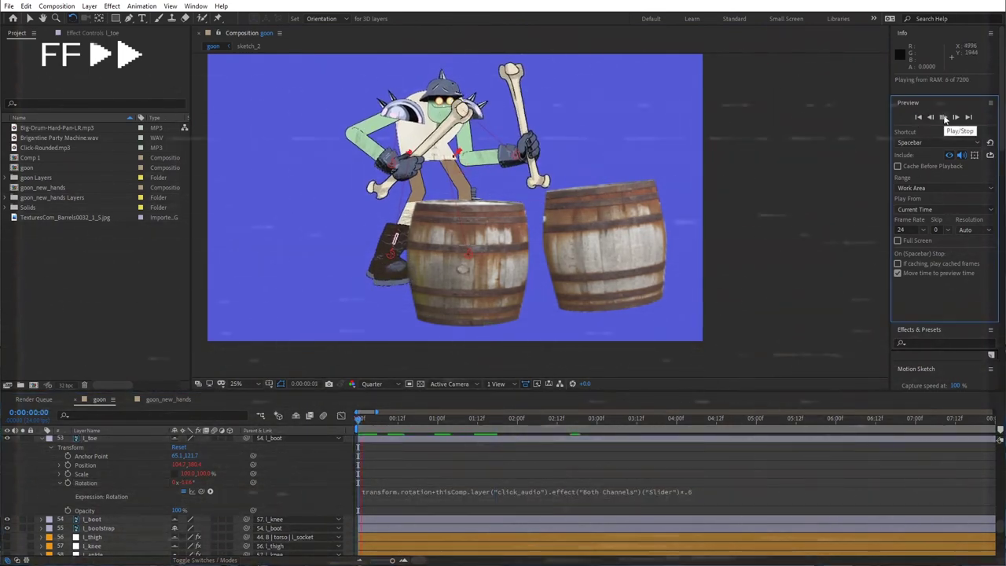
{"action": "left_click", "coordinate": [10, 7]}
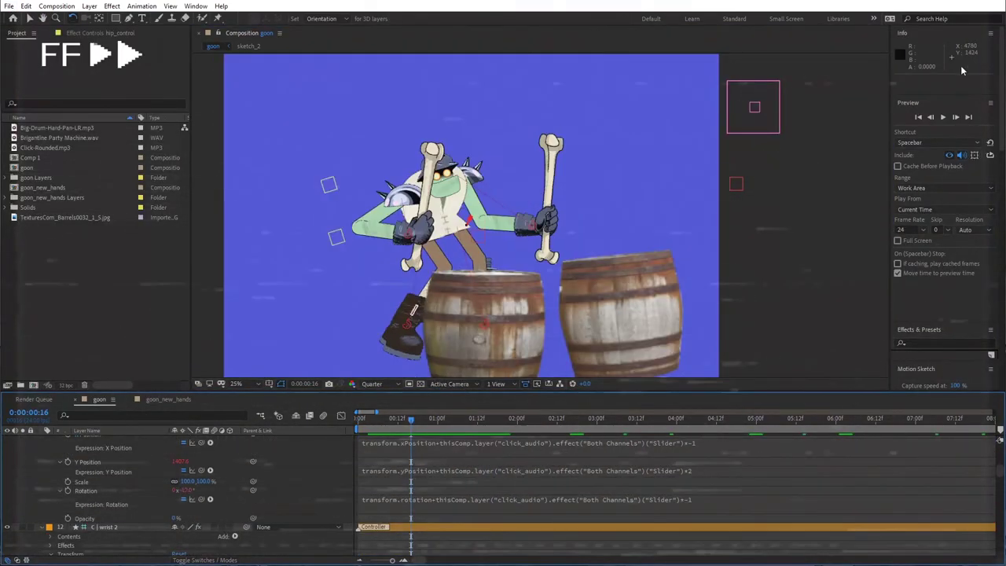
Finish the shoulder_control Rotation expression with 1 and expand head_controller's Transform properties.
{"action": "left_click", "coordinate": [943, 117]}
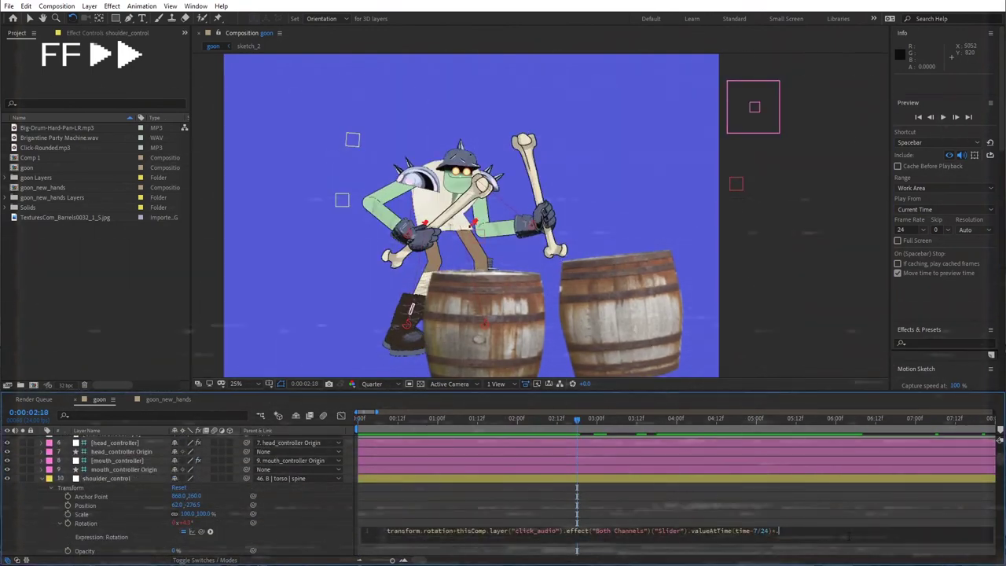
{"action": "type", "text": "1"}
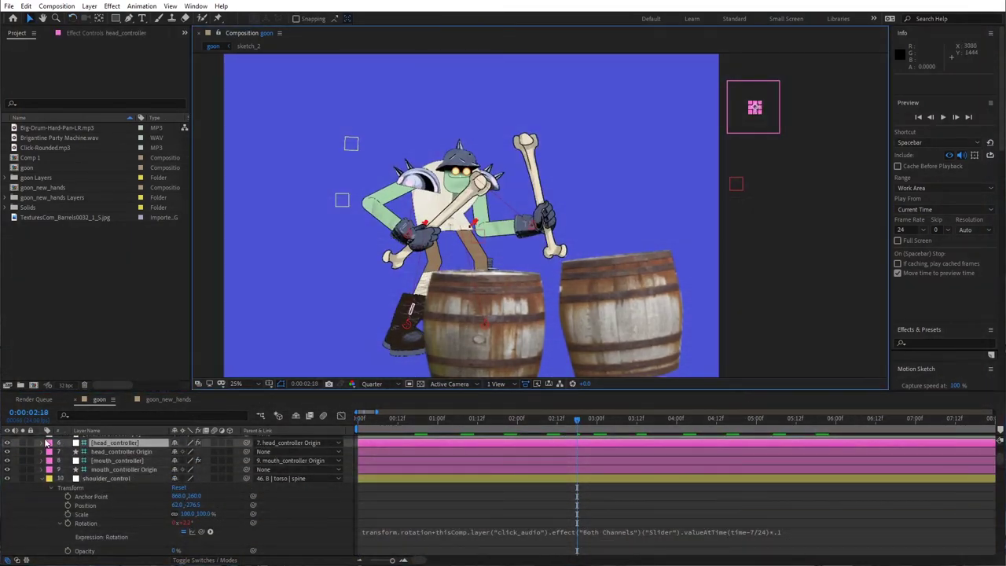
{"action": "left_click", "coordinate": [46, 443]}
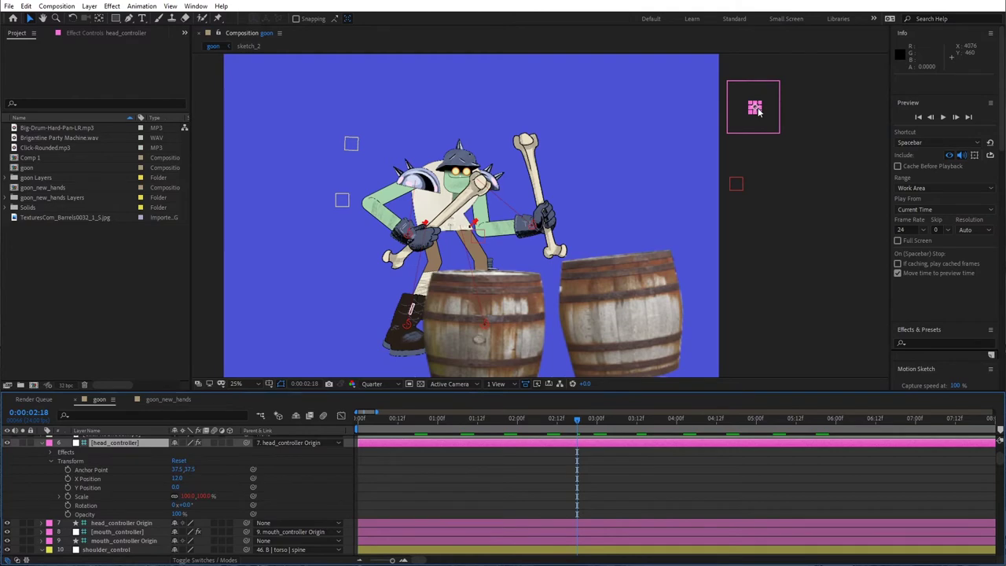
Add an expression to head_controller's X Position, then clear the wrongly pasted text.
{"action": "left_click", "coordinate": [68, 479], "text": "alt"}
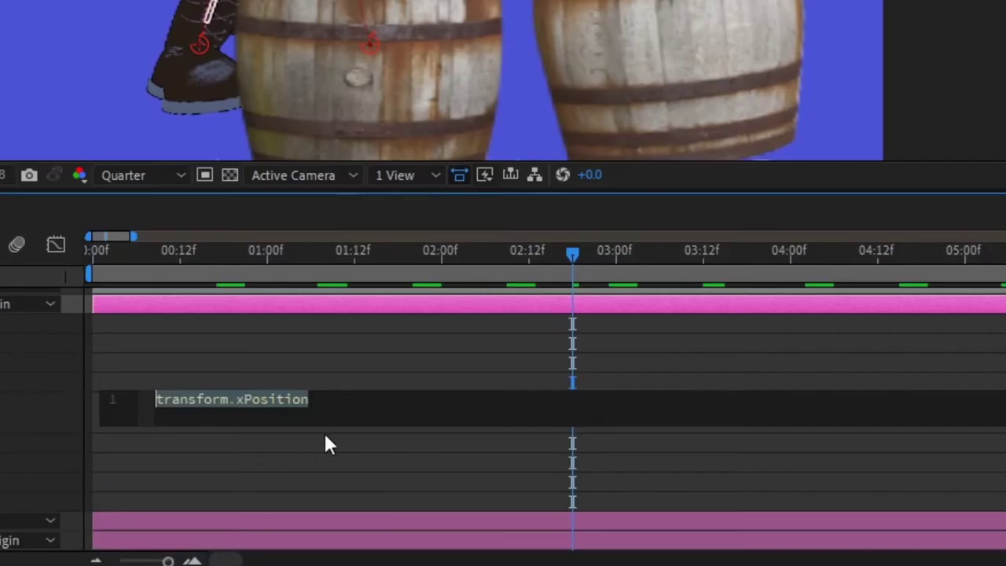
{"action": "type", "text": ".valueAtTime(time-1/24)"}
{"action": "key", "text": "ctrl+a"}
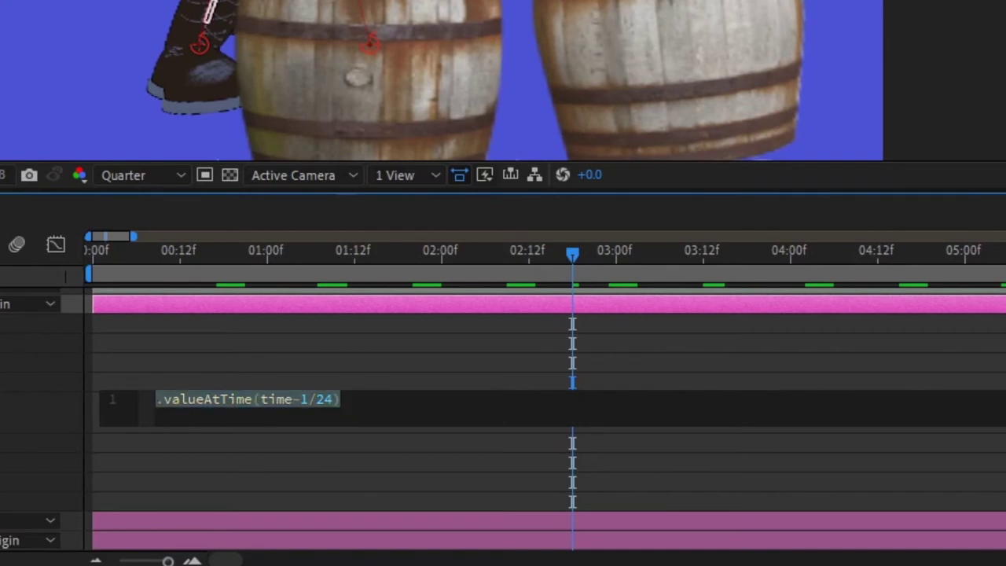
{"action": "key", "text": "BackSpace"}
{"action": "scroll", "coordinate": [503, 393], "scroll_direction": "down", "scroll_amount": 2}
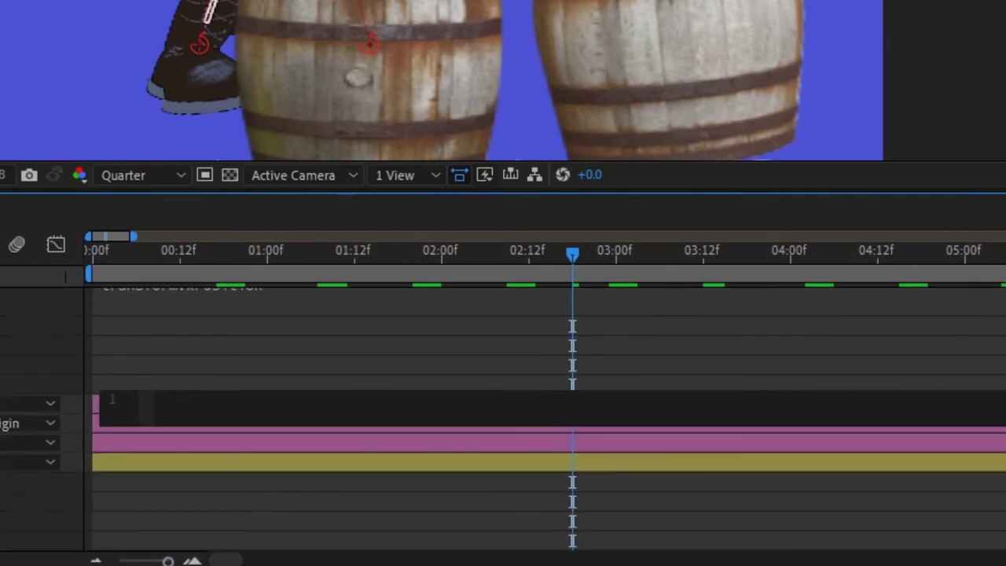
{"action": "key", "text": "KP_Enter"}
Copy the simpler audio-driven rotation expression from the shoulder rotation.
{"action": "scroll", "coordinate": [417, 443], "scroll_direction": "down", "scroll_amount": 3}
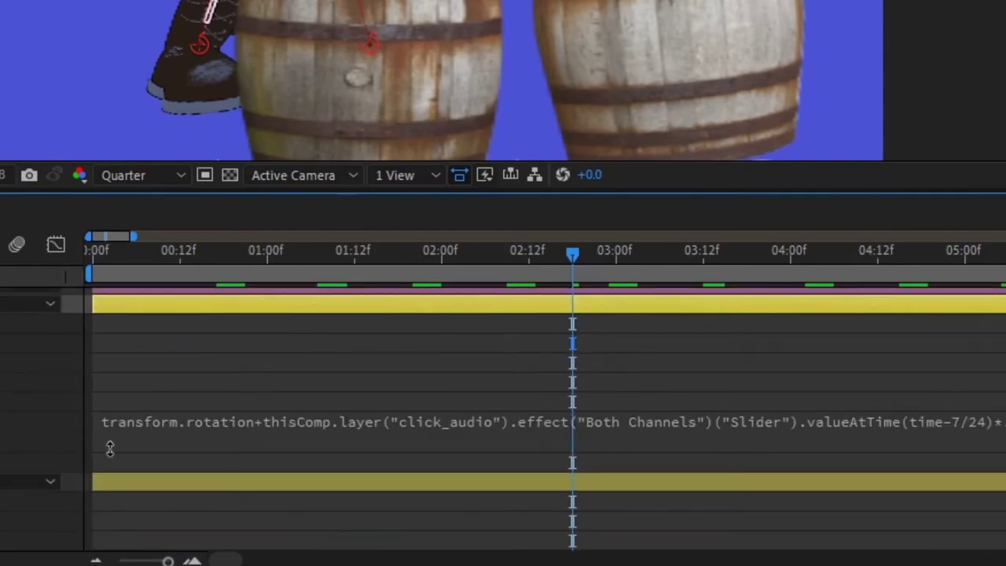
{"action": "left_click", "coordinate": [426, 426]}
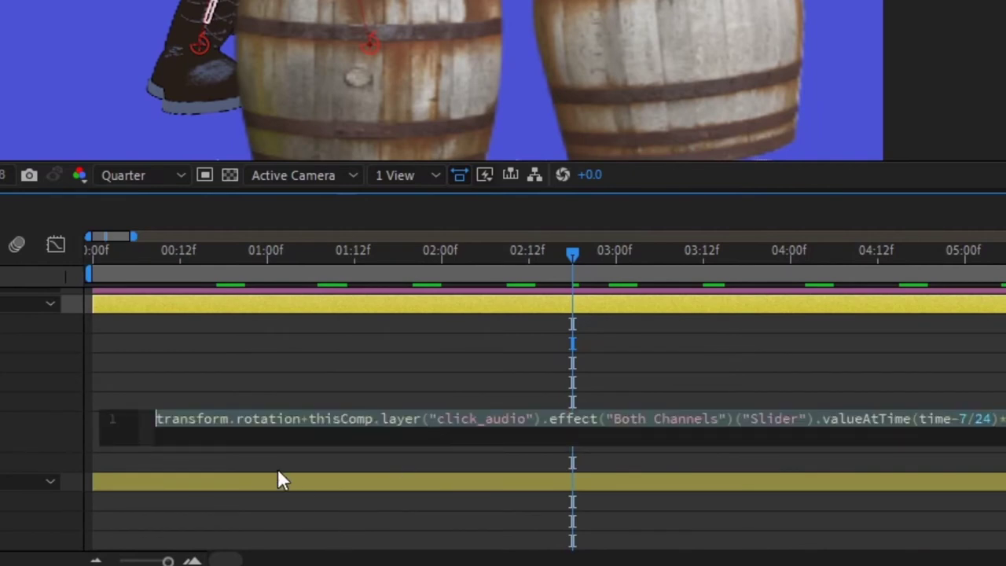
{"action": "left_click", "coordinate": [129, 512]}
{"action": "scroll", "coordinate": [140, 506], "scroll_direction": "down", "scroll_amount": 3}
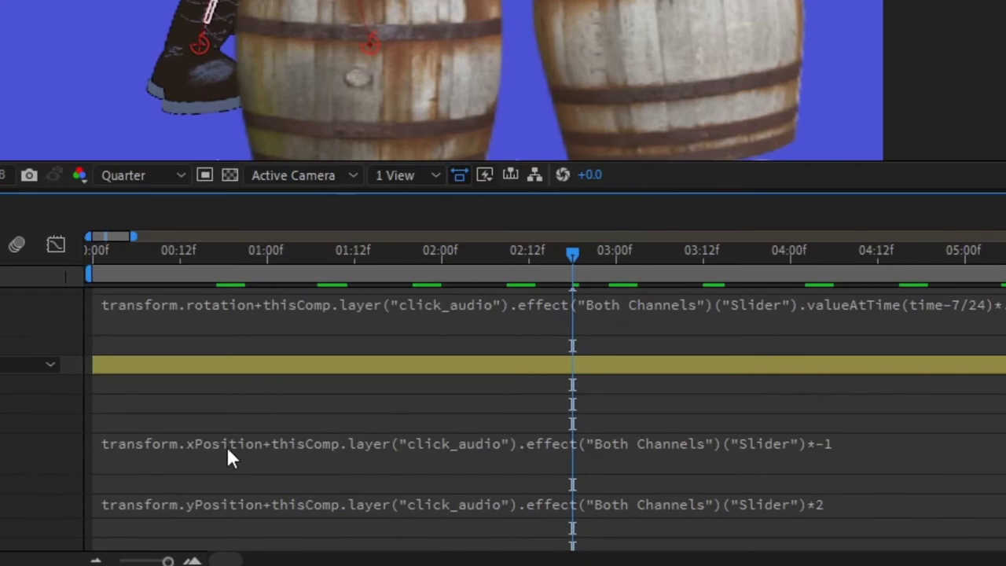
{"action": "scroll", "coordinate": [243, 442], "scroll_direction": "down", "scroll_amount": 3}
{"action": "left_click", "coordinate": [252, 443]}
{"action": "key", "text": "ctrl+c"}
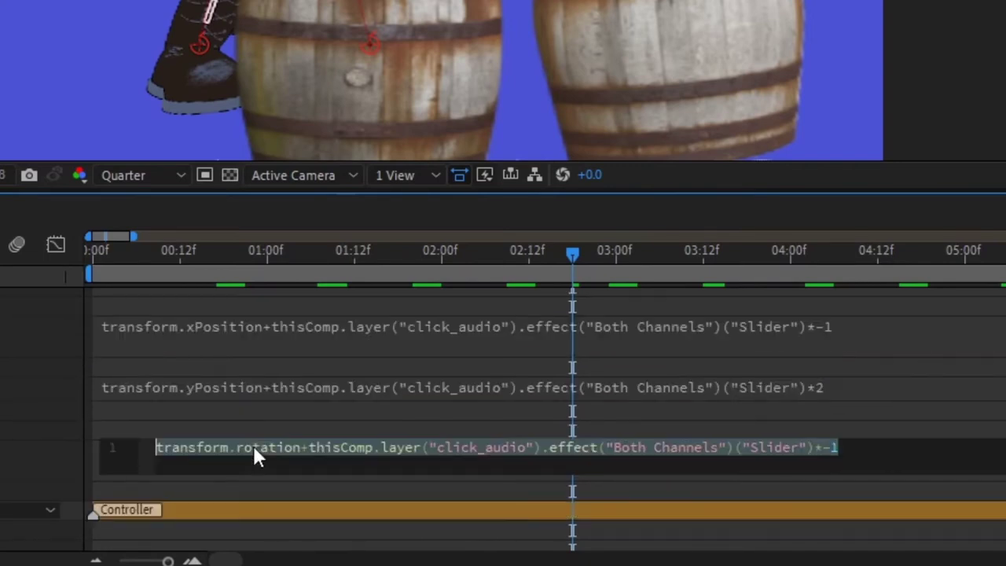
{"action": "scroll", "coordinate": [281, 408], "scroll_direction": "up", "scroll_amount": 6}
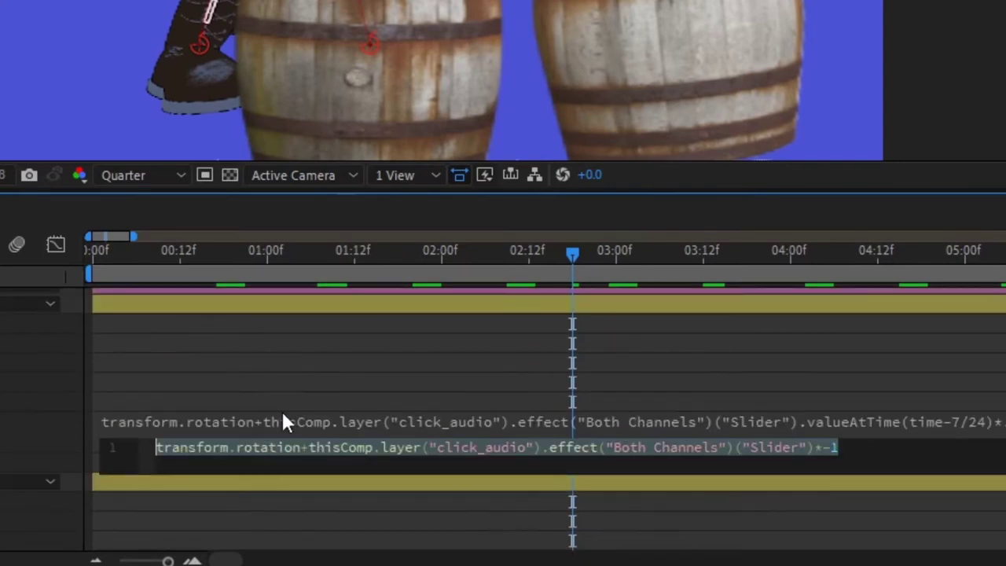
{"action": "scroll", "coordinate": [282, 404], "scroll_direction": "down", "scroll_amount": 5}
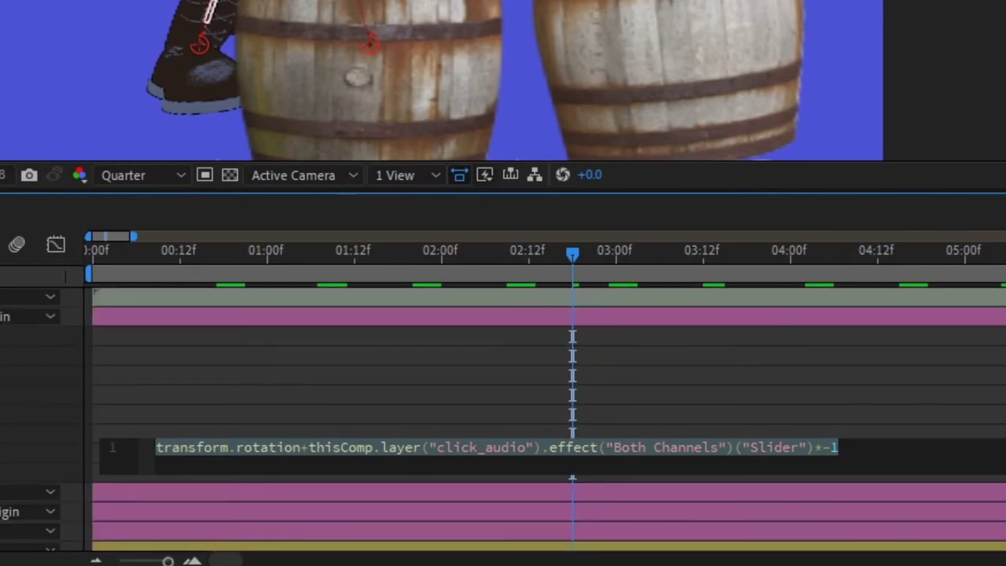
{"action": "key", "text": "alt+shift+equal"}
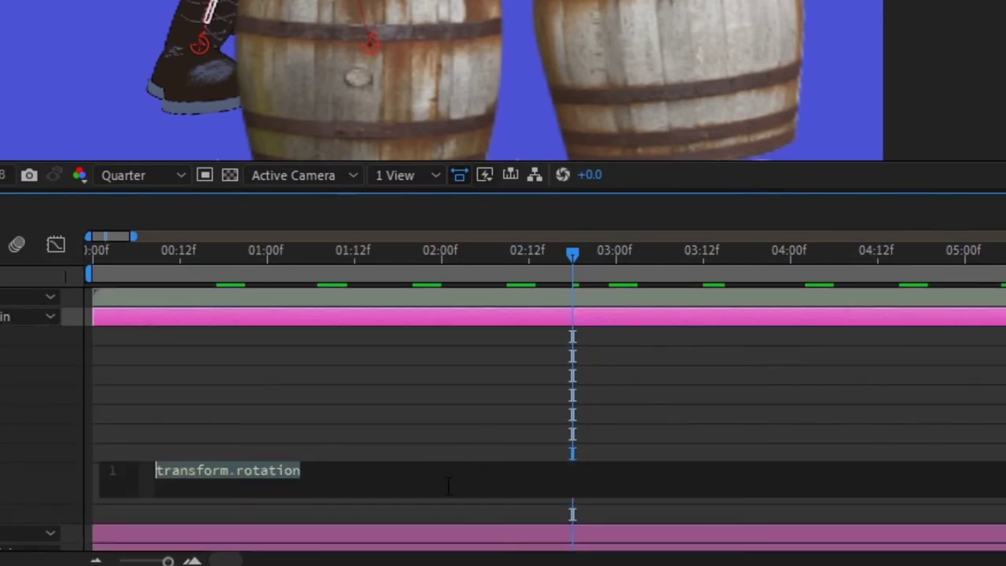
{"action": "key", "text": "ctrl+v"}
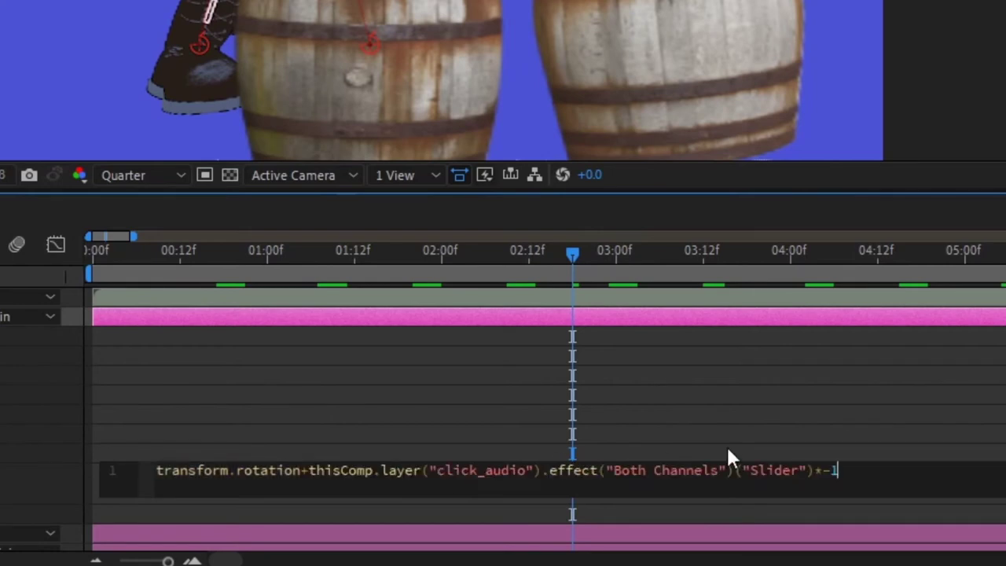
{"action": "left_click", "coordinate": [766, 427]}
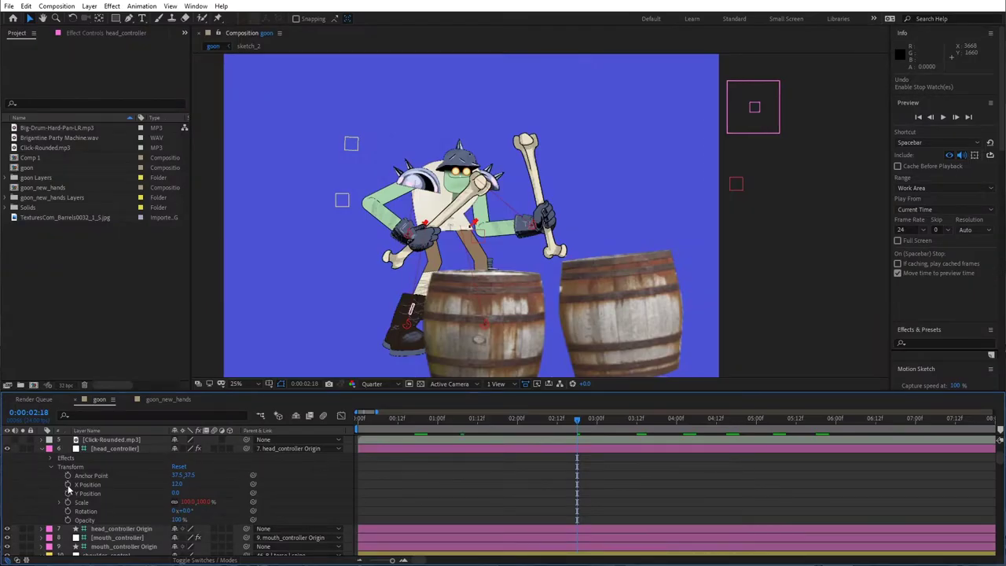
Paste it into head_controller's X Position, replacing rotation with xPosition, keeping the -1 multiplier.
{"action": "left_click", "coordinate": [68, 484], "text": "alt"}
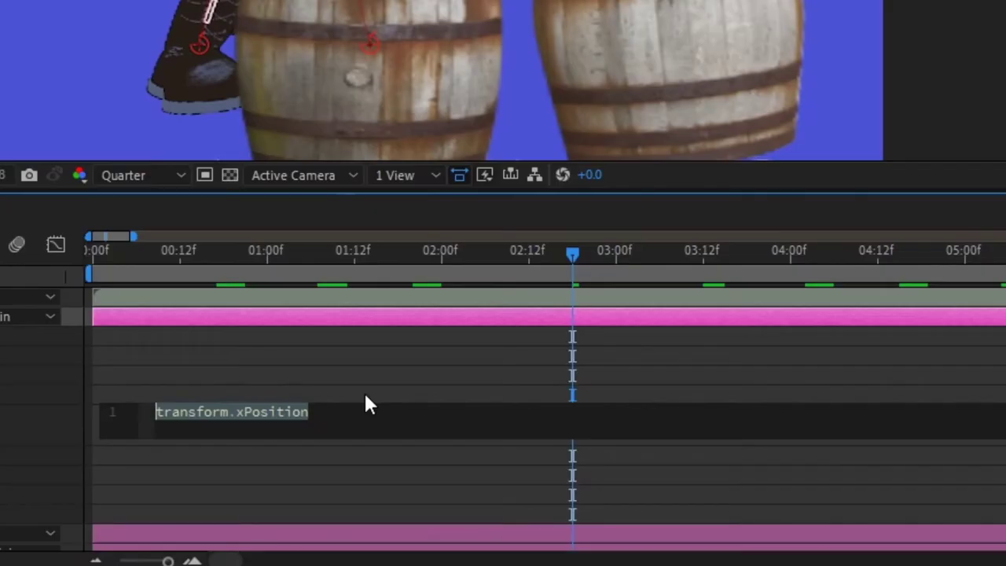
{"action": "key", "text": "ctrl+v"}
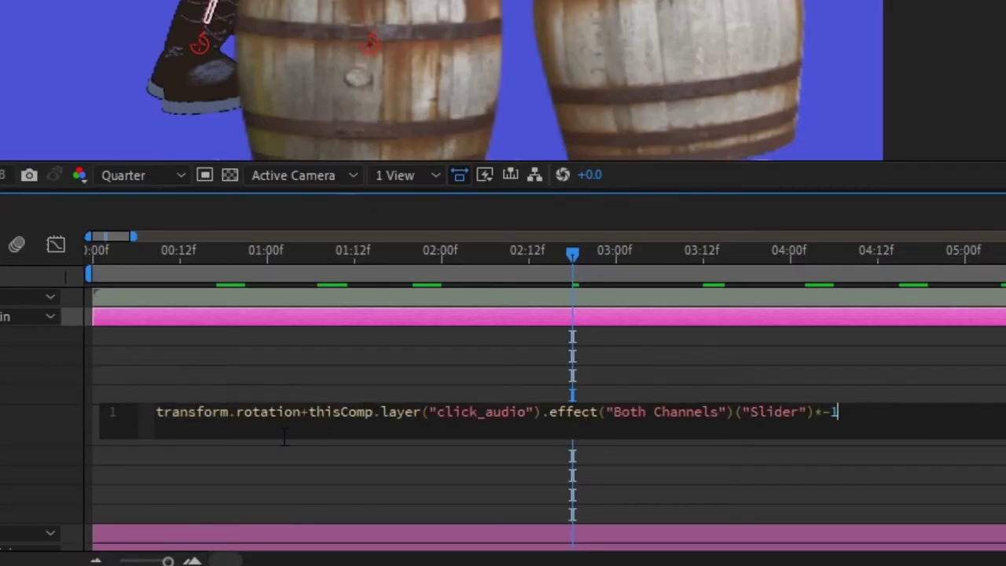
{"action": "left_click_drag", "start_coordinate": [300, 423], "coordinate": [239, 414]}
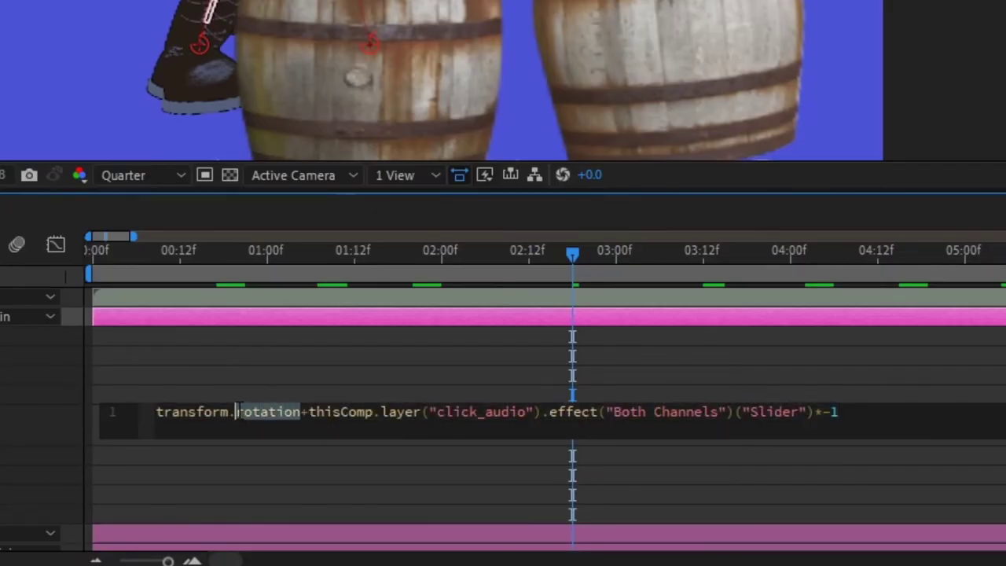
{"action": "key", "text": "BackSpace"}
{"action": "type", "text": "x"}
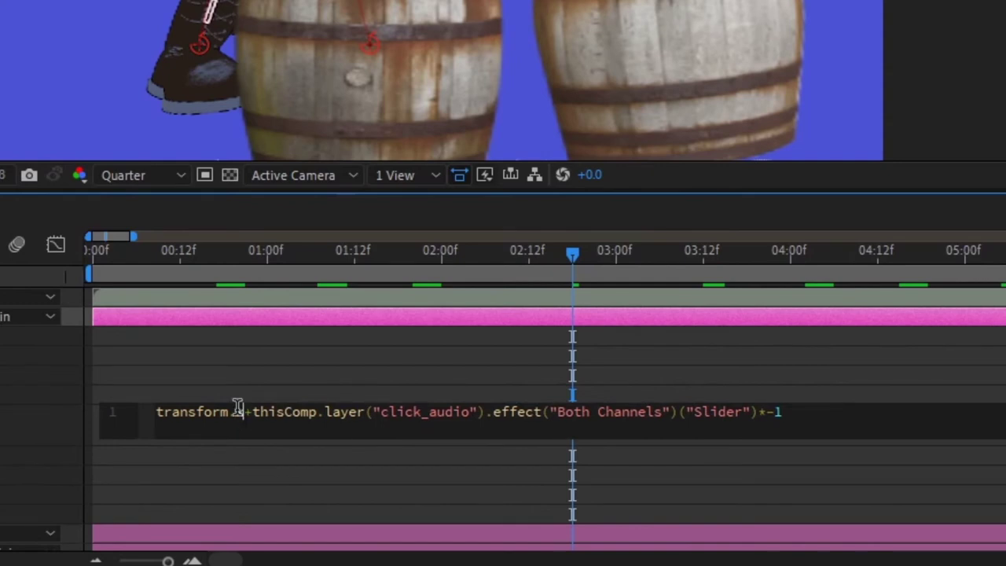
{"action": "type", "text": "Pos"}
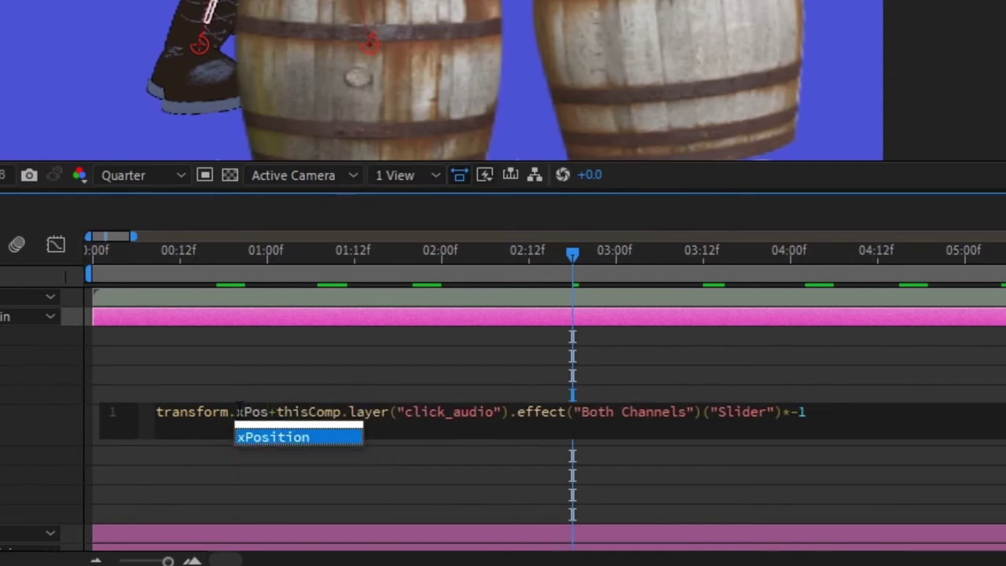
{"action": "type", "text": "ition"}
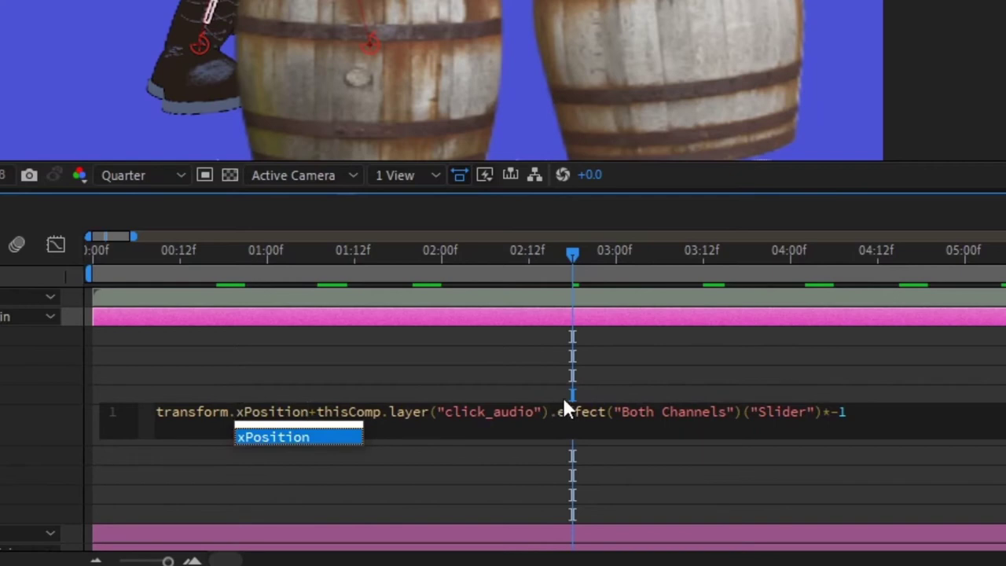
{"action": "left_click", "coordinate": [848, 412]}
{"action": "left_click_drag", "start_coordinate": [848, 412], "coordinate": [831, 412]}
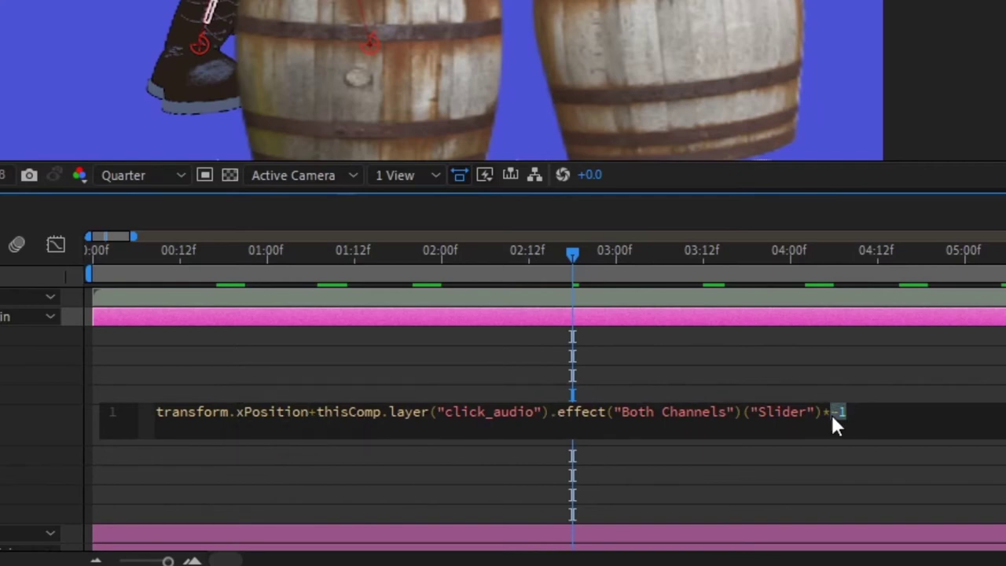
{"action": "left_click", "coordinate": [873, 386]}
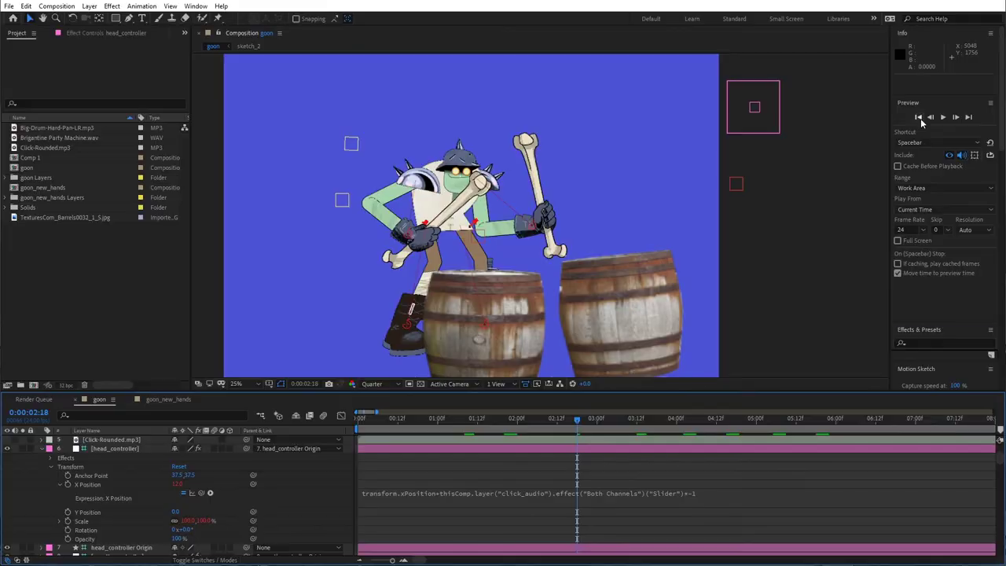
{"action": "left_click", "coordinate": [918, 117]}
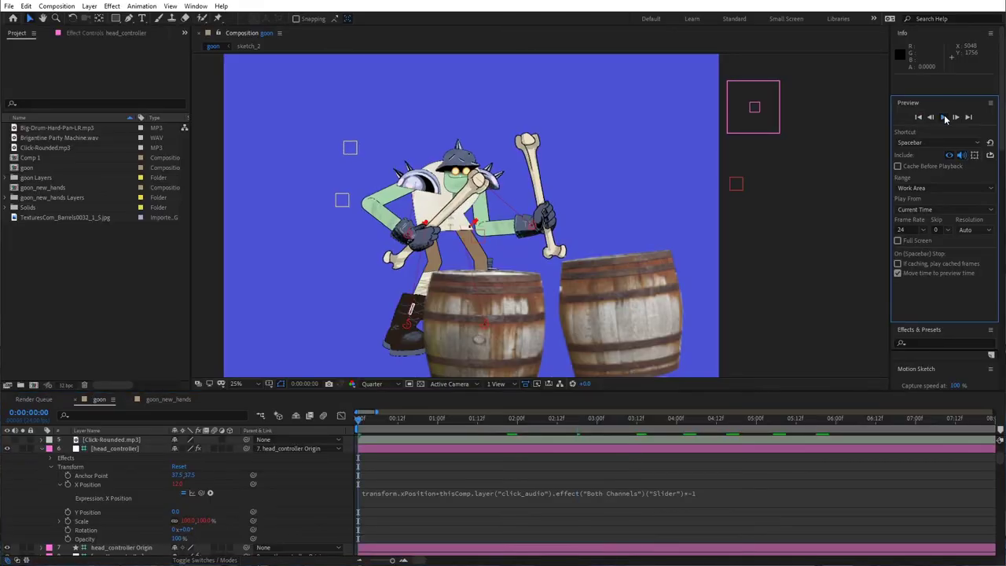
Preview, then change the X Position expression's multiplier from 3 to 7.
{"action": "left_click", "coordinate": [945, 118]}
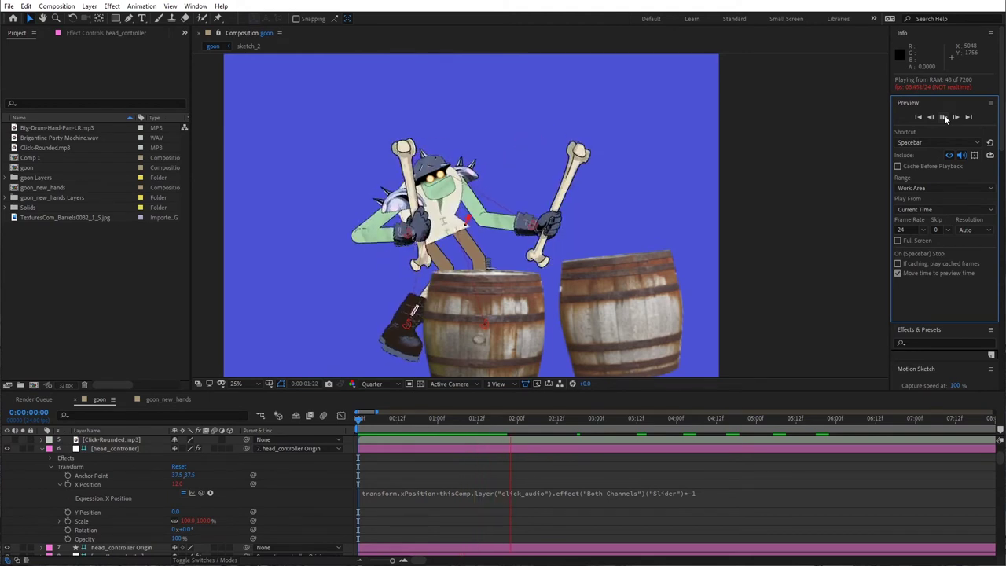
{"action": "left_click", "coordinate": [762, 479]}
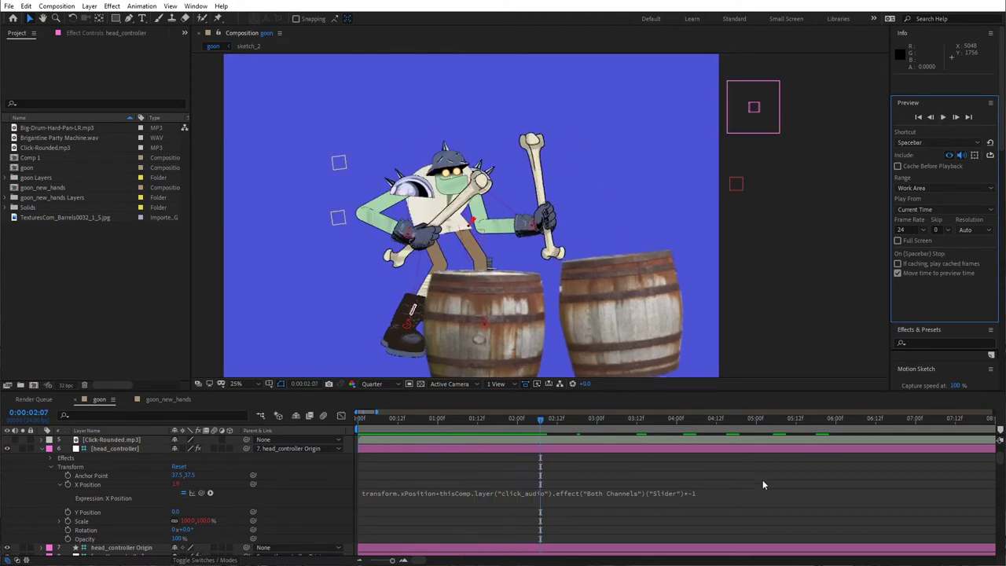
{"action": "left_click", "coordinate": [714, 493]}
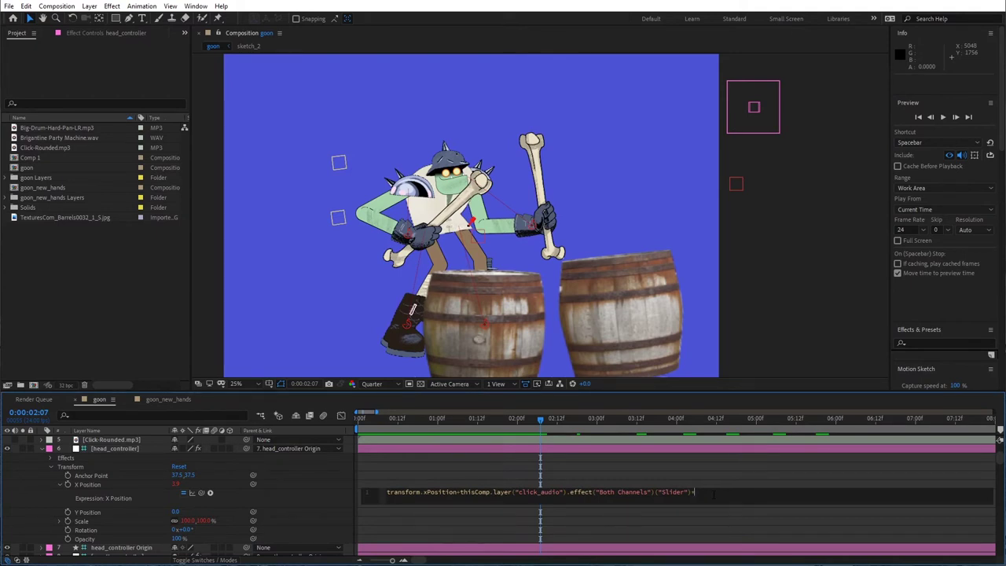
{"action": "left_click", "coordinate": [732, 474]}
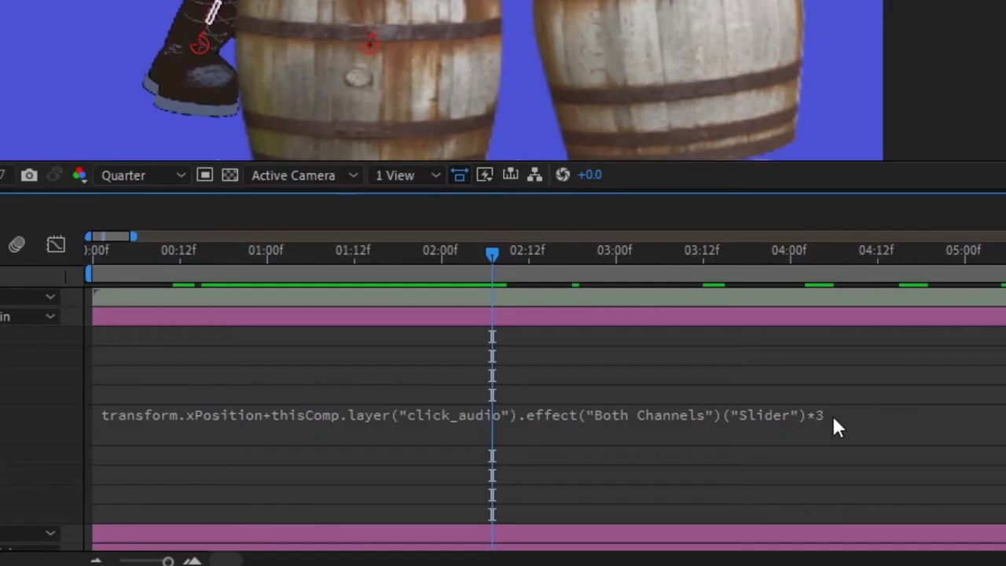
{"action": "left_click", "coordinate": [695, 498]}
{"action": "left_click", "coordinate": [698, 498]}
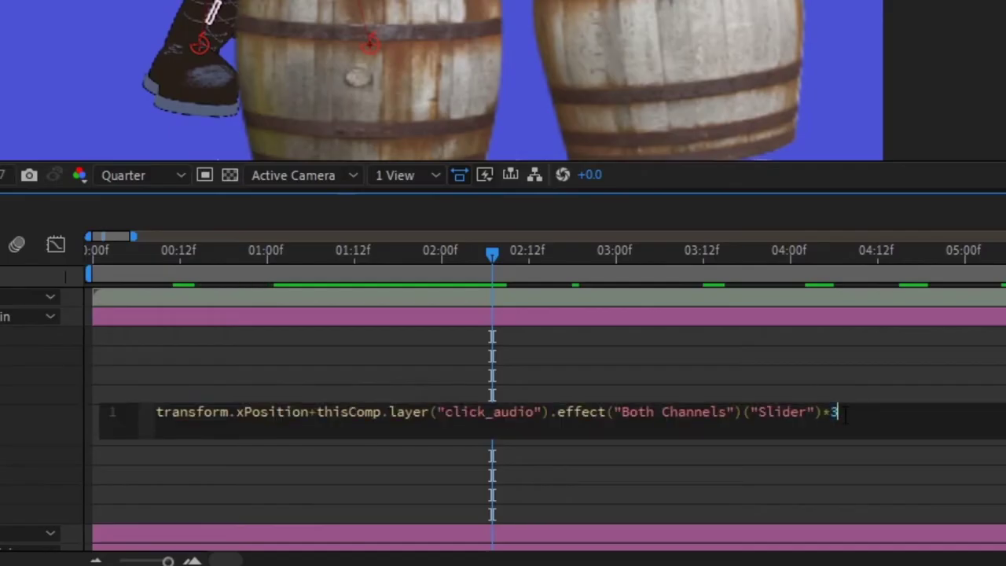
{"action": "left_click_drag", "start_coordinate": [838, 411], "coordinate": [829, 412]}
{"action": "type", "text": "7"}
{"action": "left_click", "coordinate": [846, 371]}
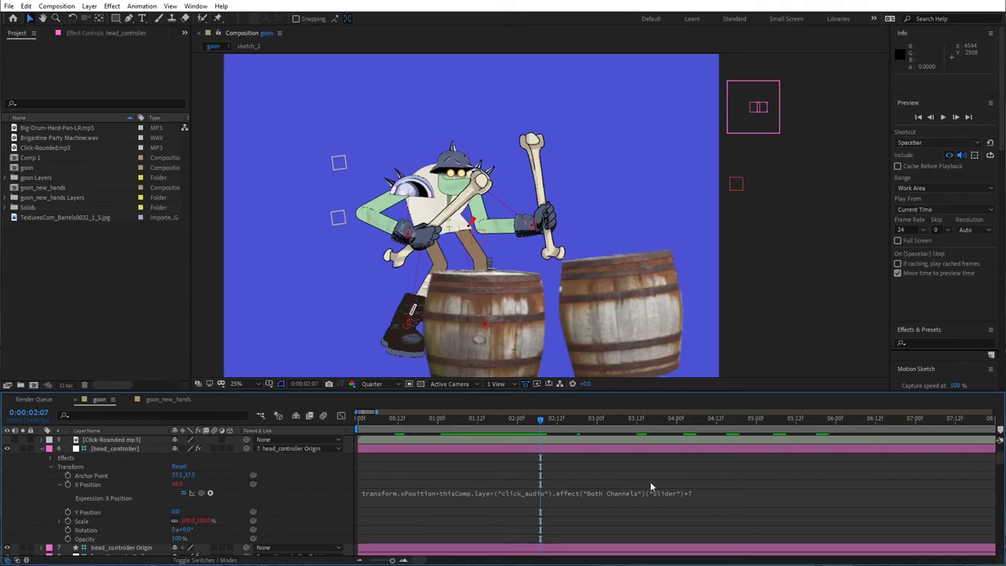
Scrub and preview the head motion, then select the X Position expression for copying.
{"action": "left_click_drag", "start_coordinate": [544, 421], "coordinate": [568, 423]}
{"action": "key", "text": "space"}
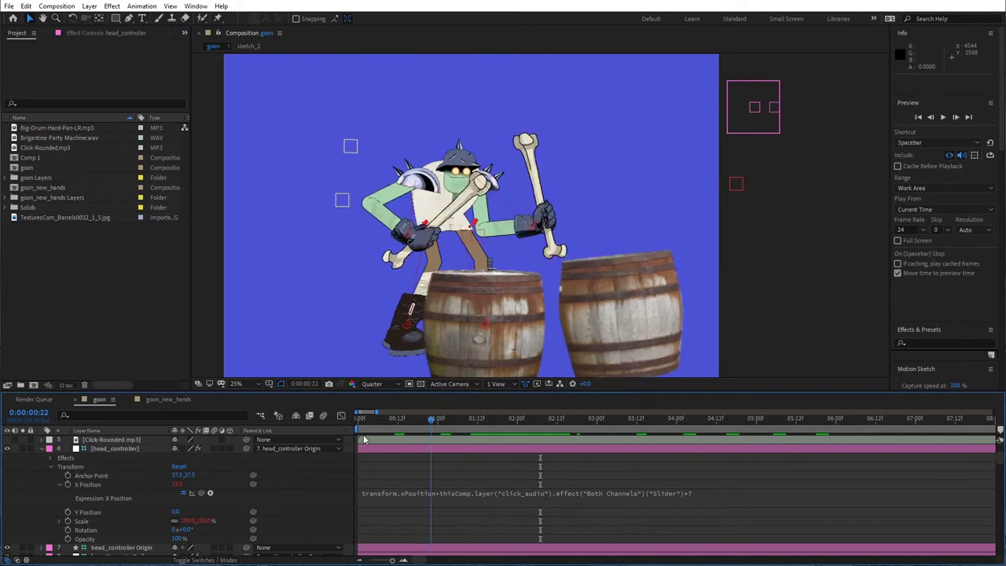
{"action": "left_click", "coordinate": [943, 117]}
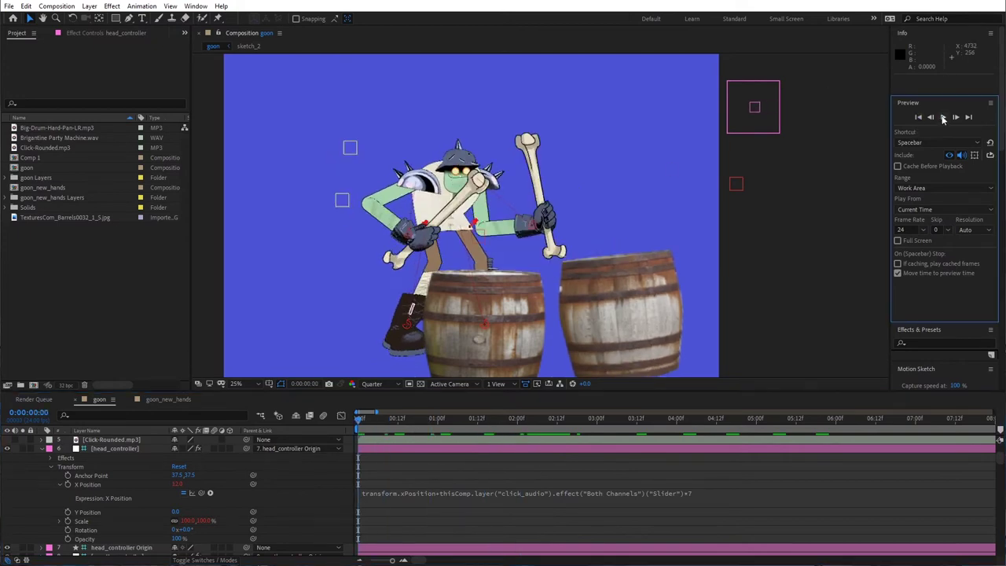
{"action": "left_click", "coordinate": [943, 117]}
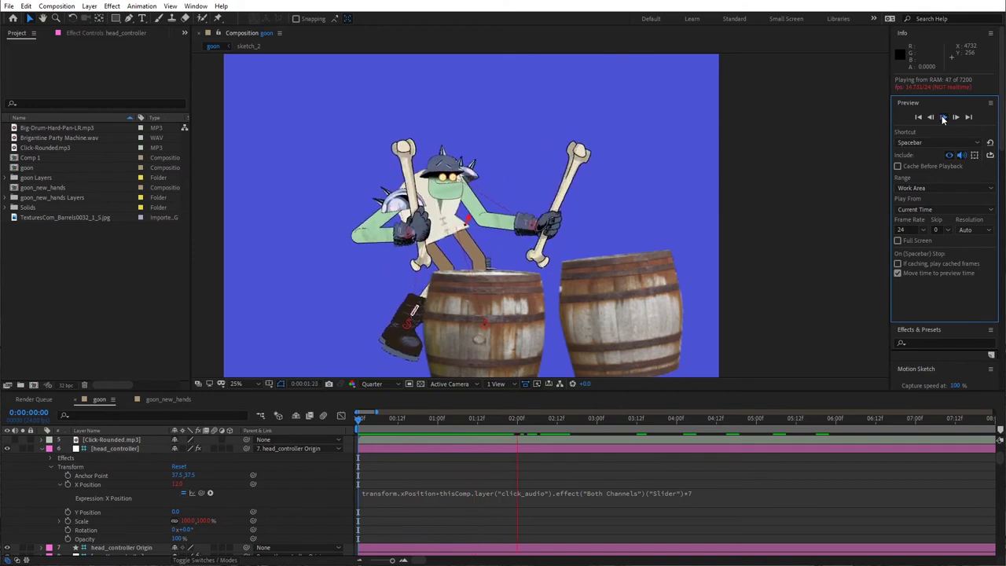
{"action": "key", "text": "space"}
{"action": "left_click", "coordinate": [628, 500]}
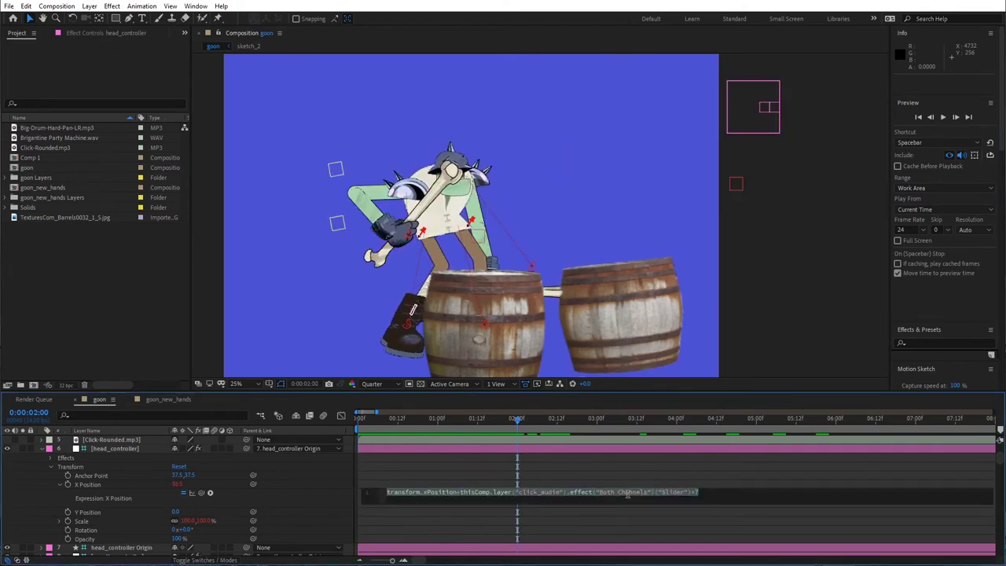
Paste the ×7 expression into head_controller's Y Position as yPosition and preview from the start.
{"action": "left_click", "coordinate": [67, 512], "text": "alt"}
{"action": "type", "text": "transform.xPosition+thisComp.layer(\"click_audio\").effect(\"Both Channels\")(\"Slider\")*7"}
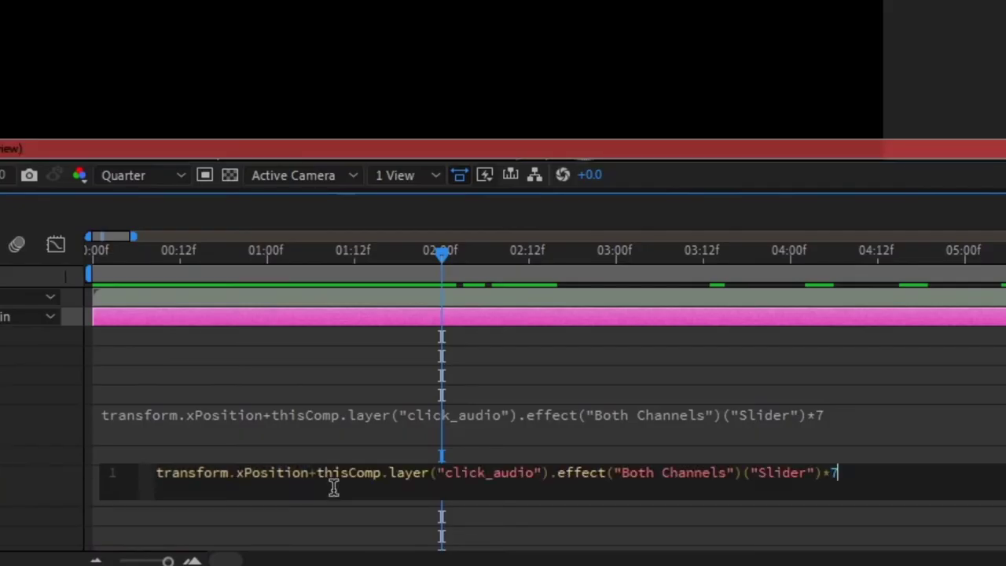
{"action": "left_click", "coordinate": [243, 471]}
{"action": "key", "text": "BackSpace"}
{"action": "type", "text": "y"}
{"action": "left_click", "coordinate": [267, 444]}
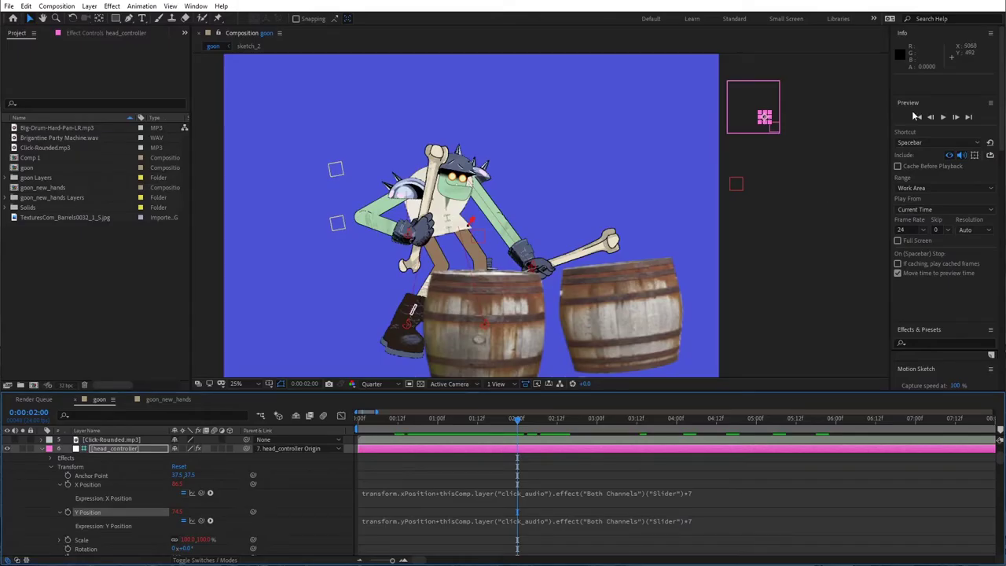
{"action": "left_click", "coordinate": [920, 116]}
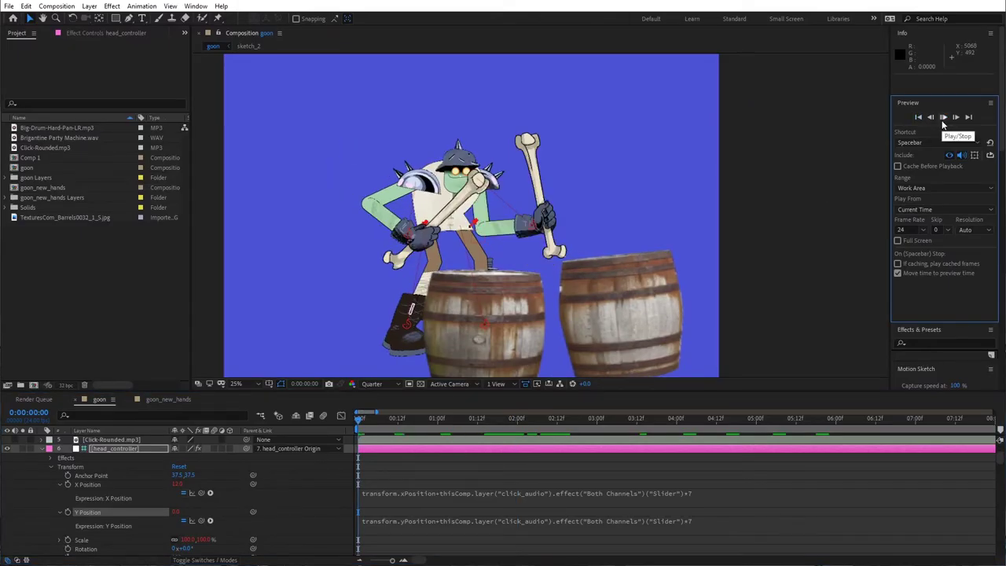
{"action": "left_click", "coordinate": [943, 118]}
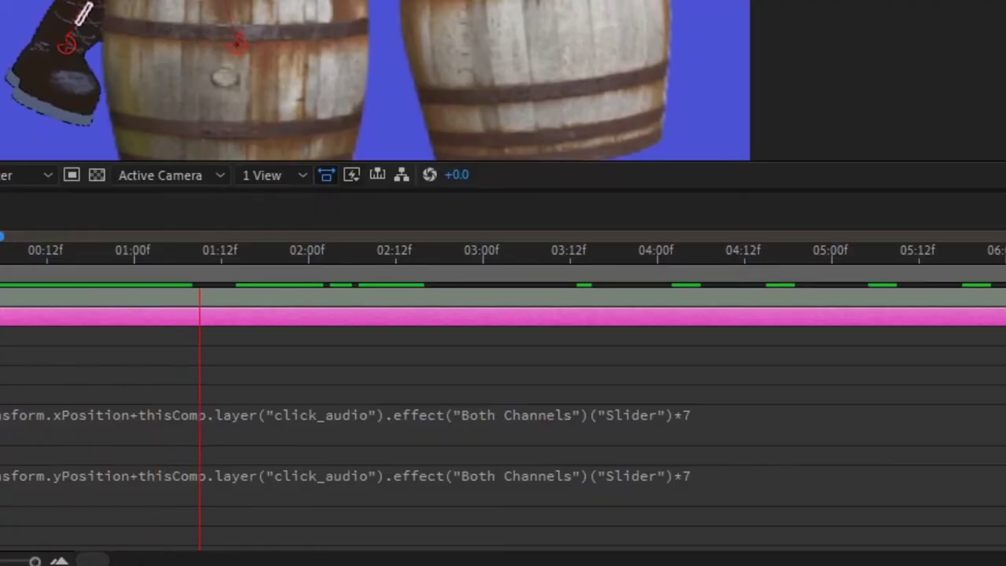
{"action": "key", "text": "space"}
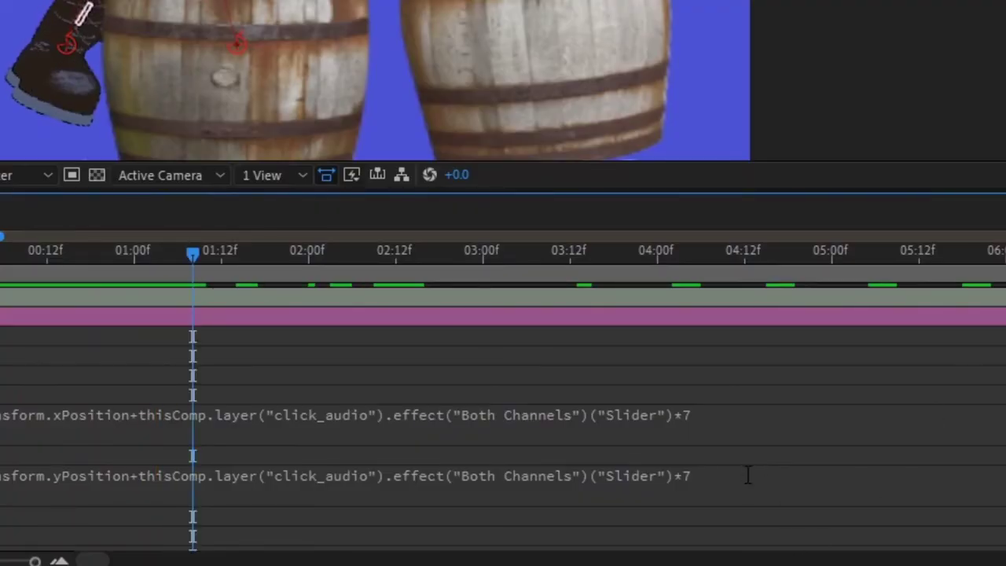
Insert .valueAtTime(time-2/24) after ("Slider") in the Y Position expression for a two-frame delay.
{"action": "left_click", "coordinate": [747, 474]}
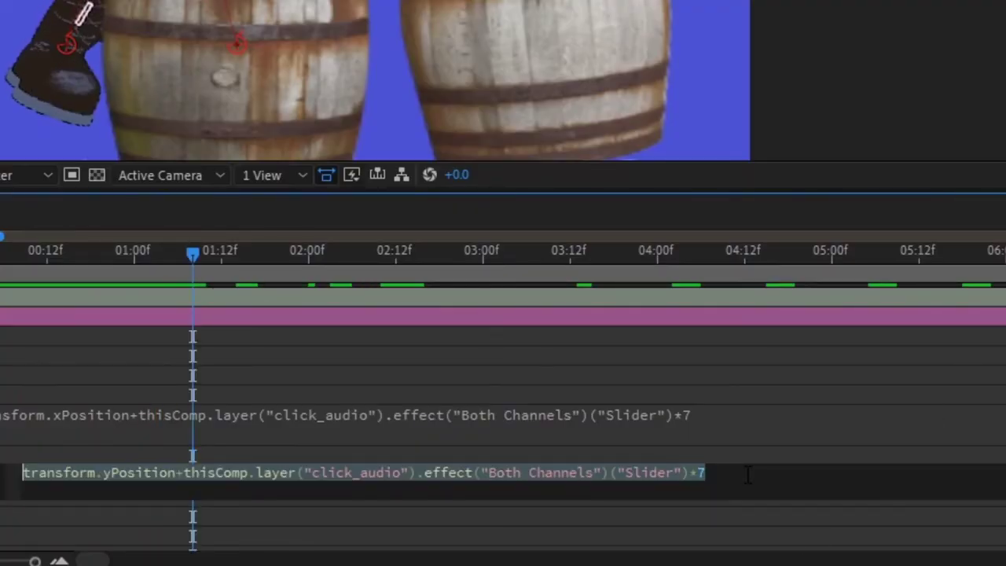
{"action": "left_click", "coordinate": [691, 477]}
{"action": "type", "text": "."}
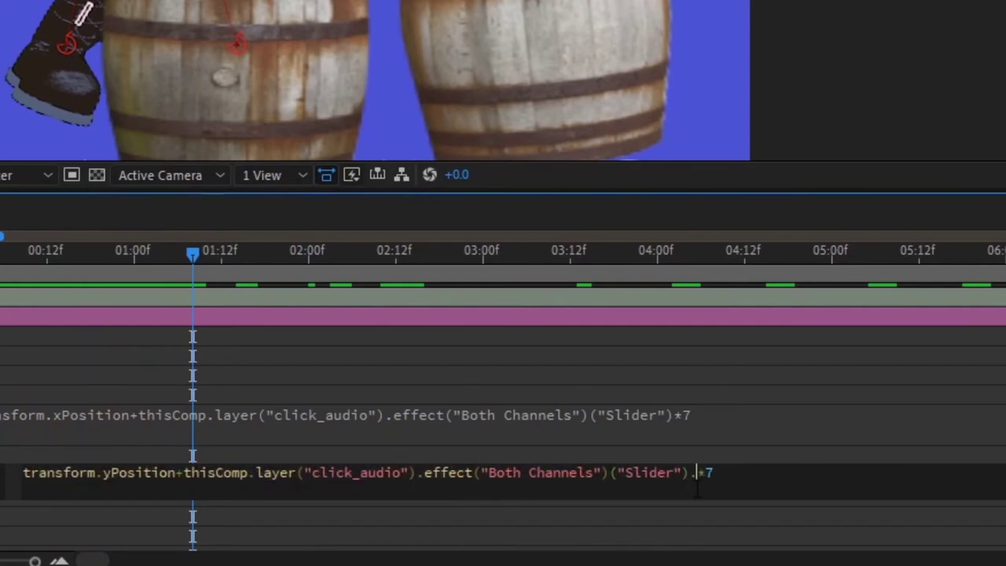
{"action": "type", "text": "value"}
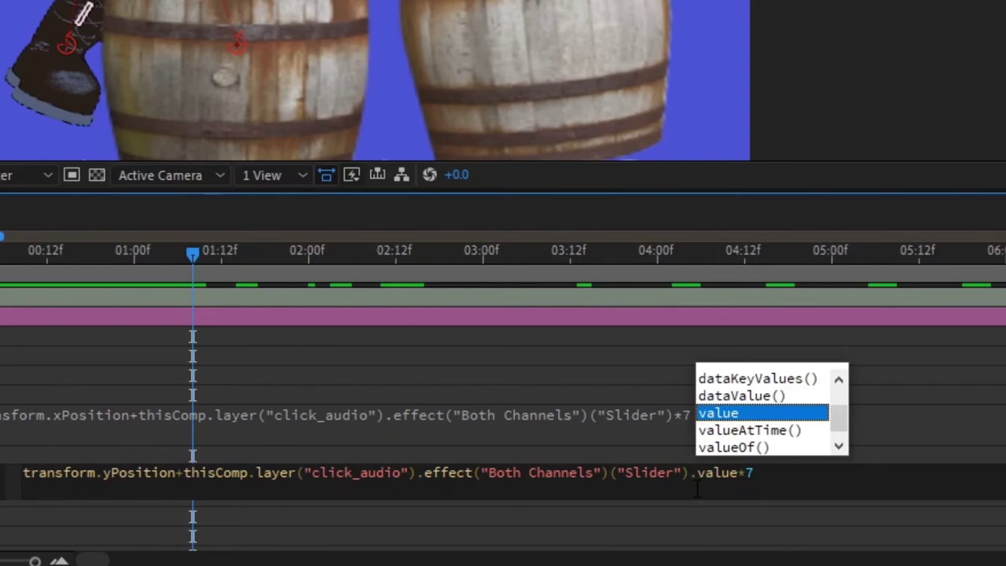
{"action": "type", "text": "AtTime"}
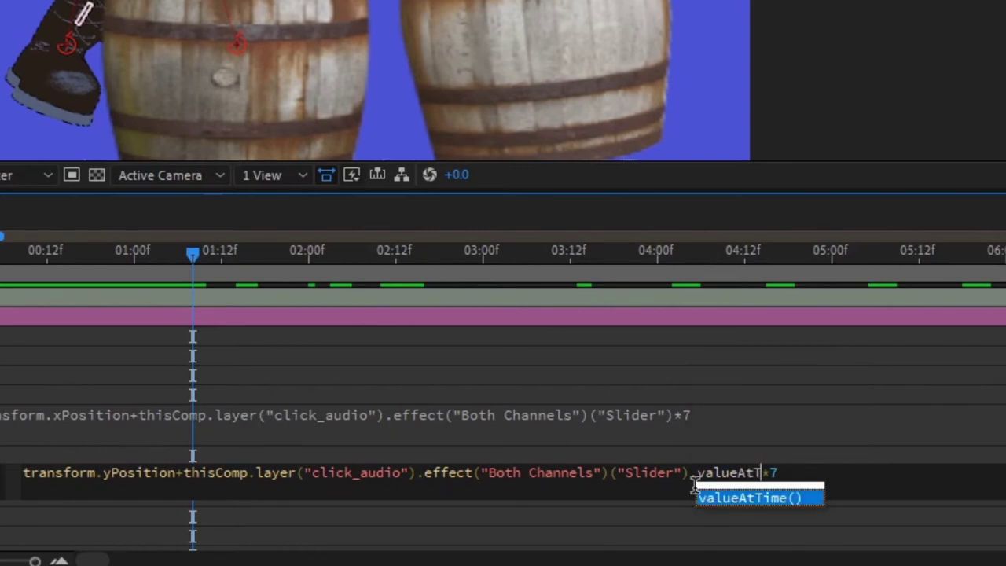
{"action": "key", "text": "Return"}
{"action": "type", "text": "time"}
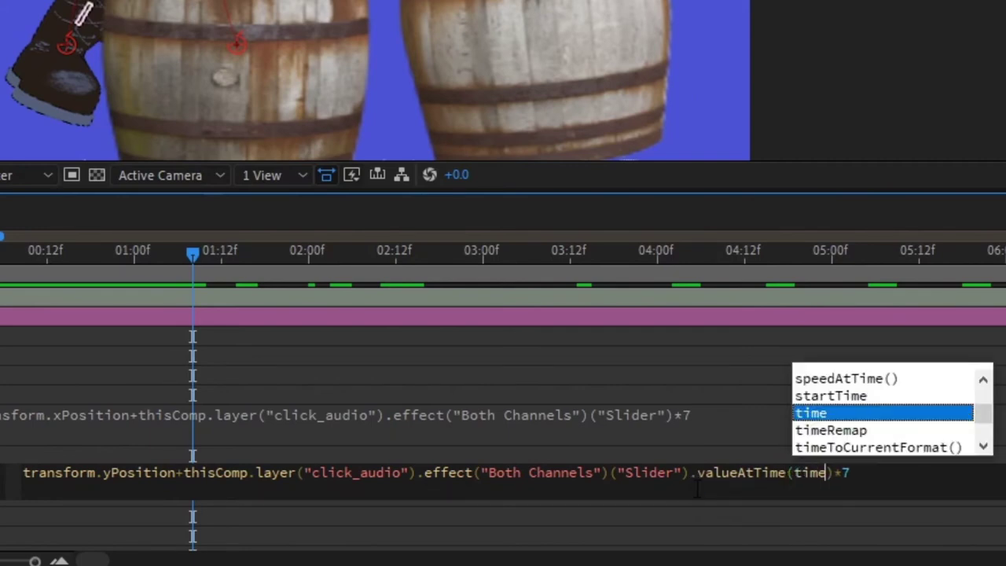
{"action": "type", "text": "-2"}
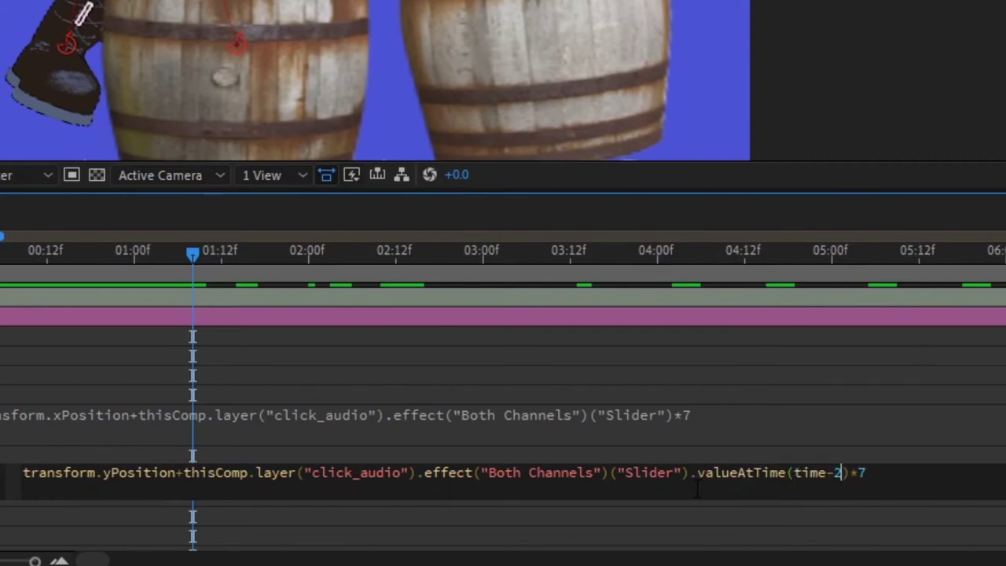
{"action": "type", "text": "/24"}
{"action": "left_click", "coordinate": [956, 479]}
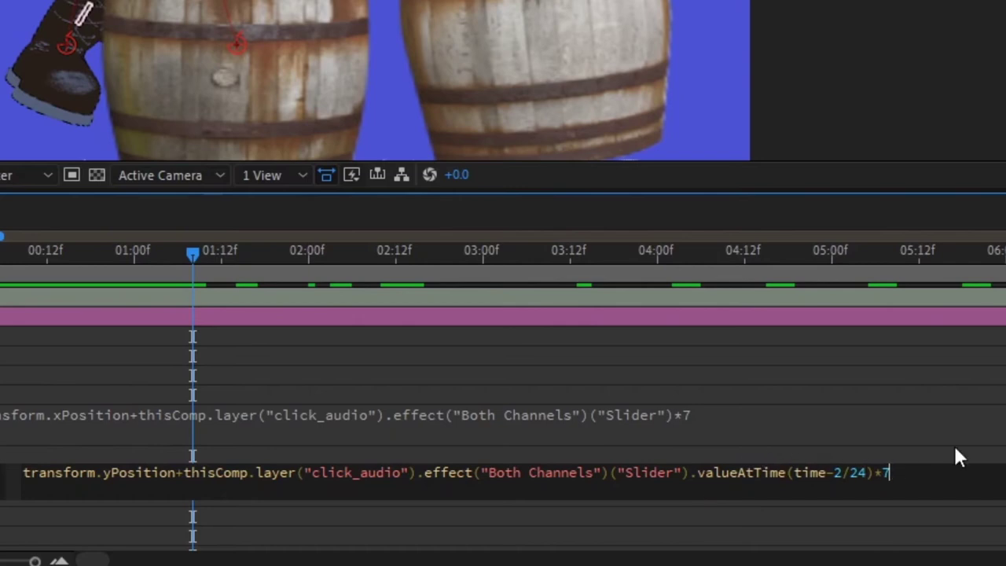
{"action": "left_click", "coordinate": [956, 452]}
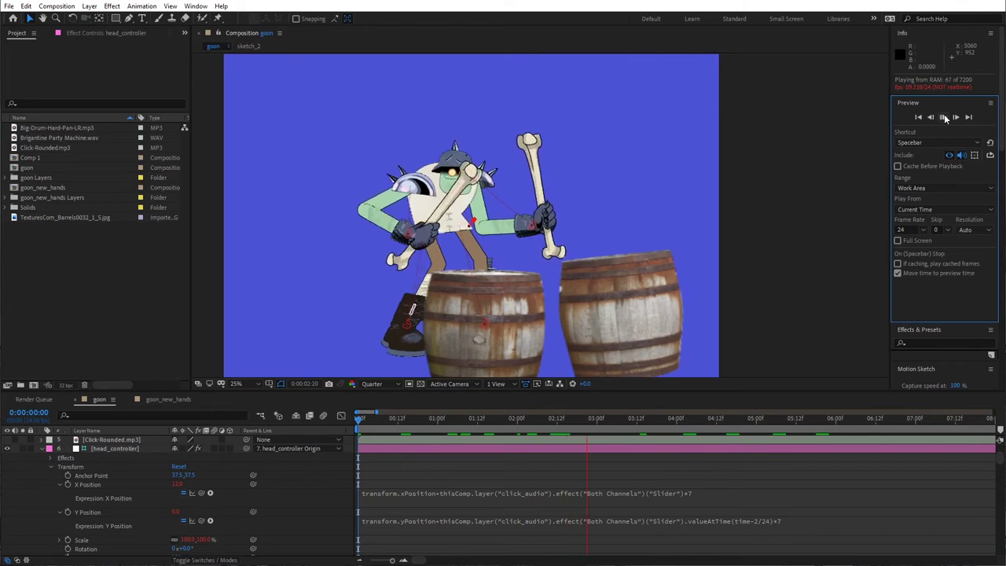
Replay the preview and inspect the Y Position expression, leaving it unchanged.
{"action": "left_click", "coordinate": [946, 117]}
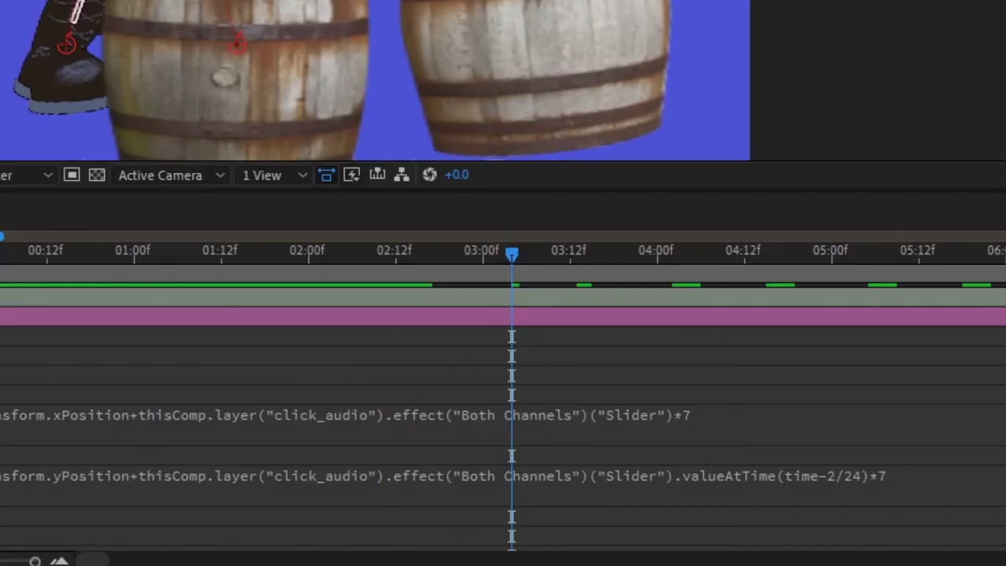
{"action": "key", "text": "space"}
{"action": "left_click", "coordinate": [840, 475]}
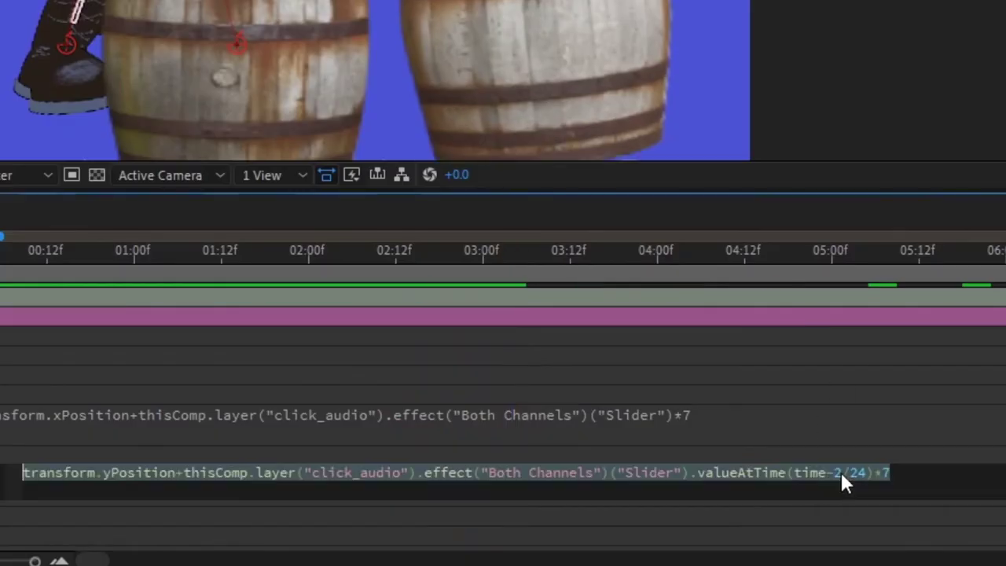
{"action": "left_click", "coordinate": [928, 472]}
{"action": "left_click", "coordinate": [640, 370]}
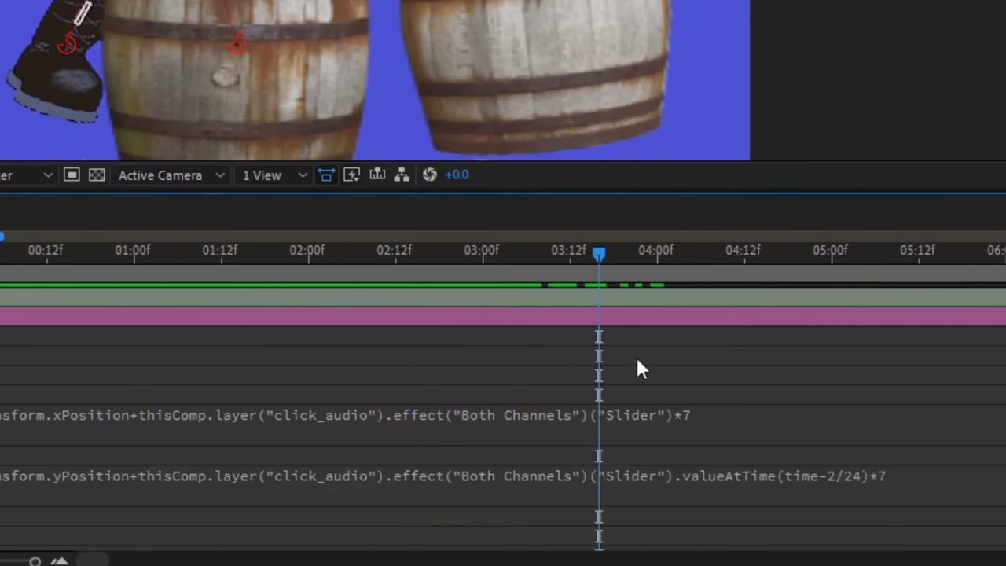
Change the head's X Position multiplier to -7 and preview the result.
{"action": "left_click", "coordinate": [684, 414]}
{"action": "left_click", "coordinate": [699, 414]}
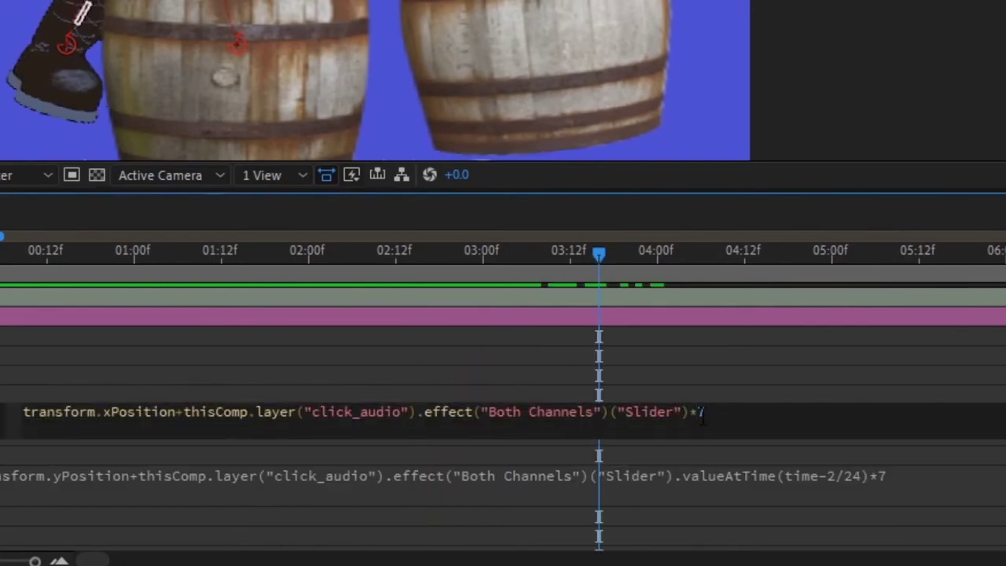
{"action": "type", "text": "-"}
{"action": "left_click", "coordinate": [705, 384]}
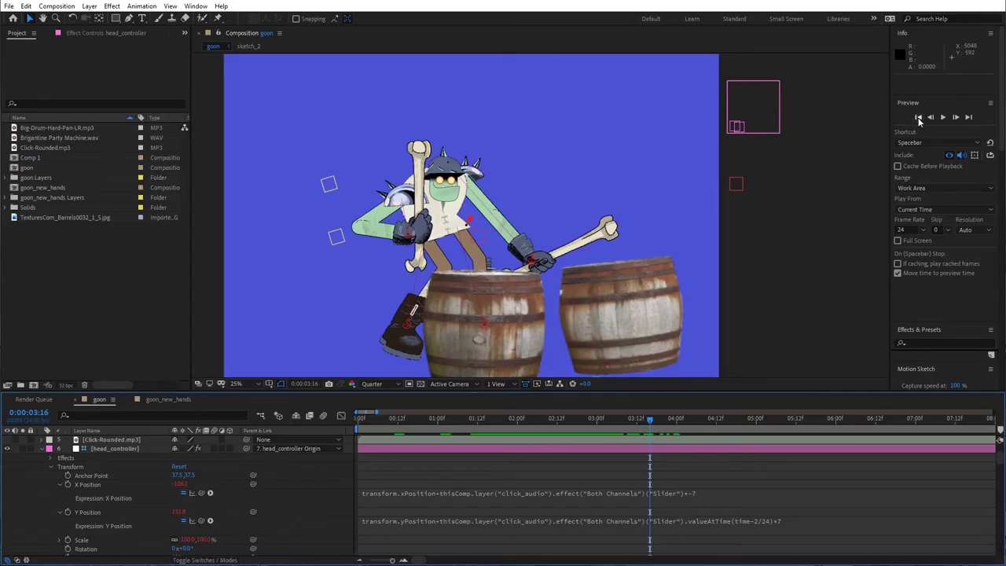
{"action": "left_click", "coordinate": [943, 117]}
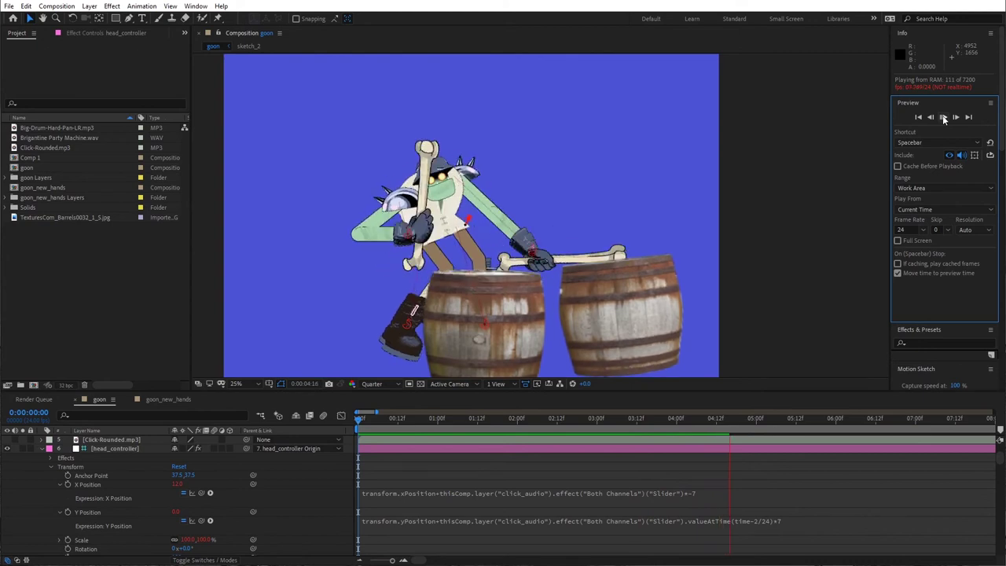
{"action": "key", "text": "space"}
{"action": "left_click", "coordinate": [336, 252]}
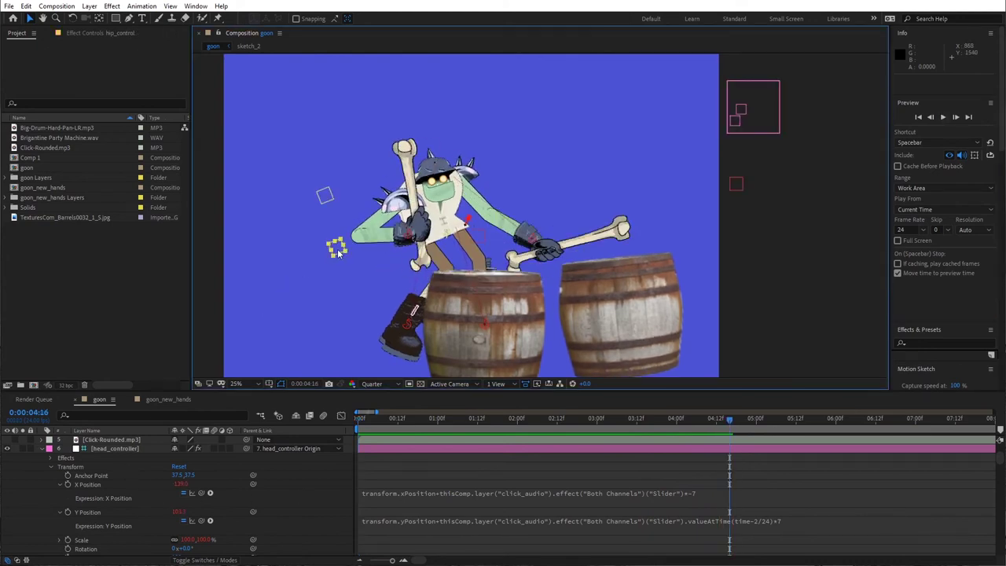
Change hip_control's Rotation expression multiplier from -1 to -.2, then replay the preview from the start.
{"action": "scroll", "coordinate": [147, 500], "scroll_direction": "down", "scroll_amount": 2}
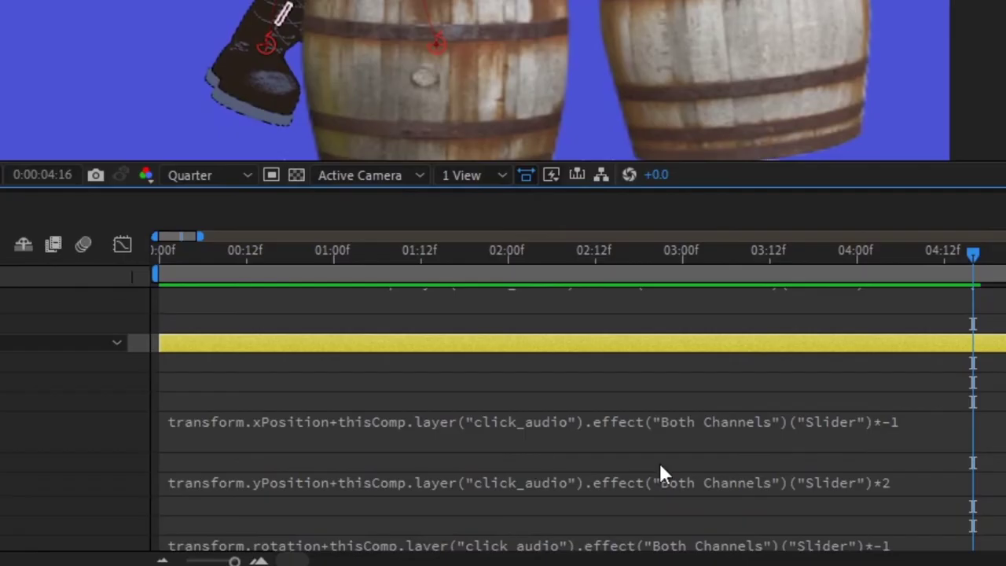
{"action": "scroll", "coordinate": [586, 514], "scroll_direction": "down", "scroll_amount": 1}
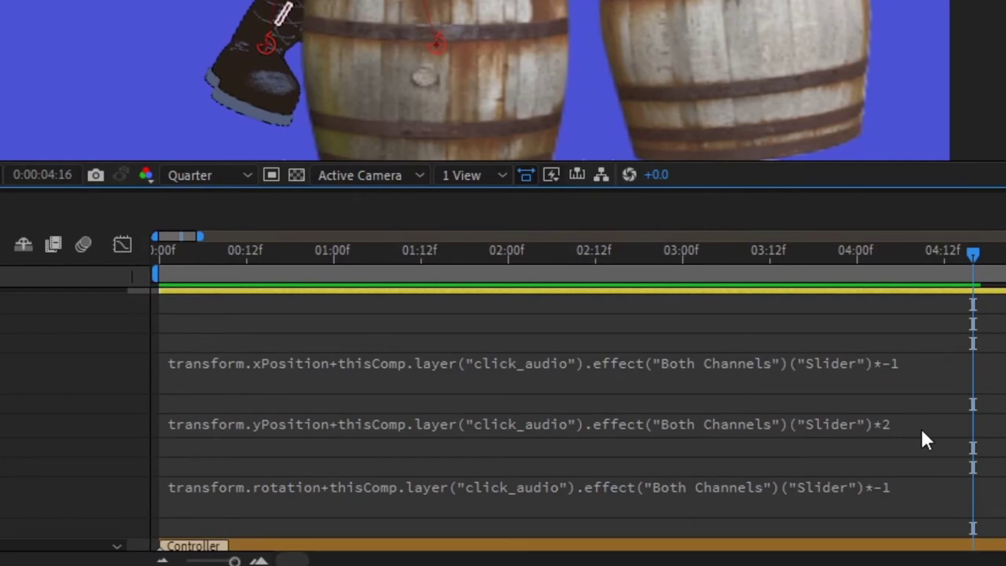
{"action": "left_click", "coordinate": [925, 488]}
{"action": "left_click", "coordinate": [949, 481]}
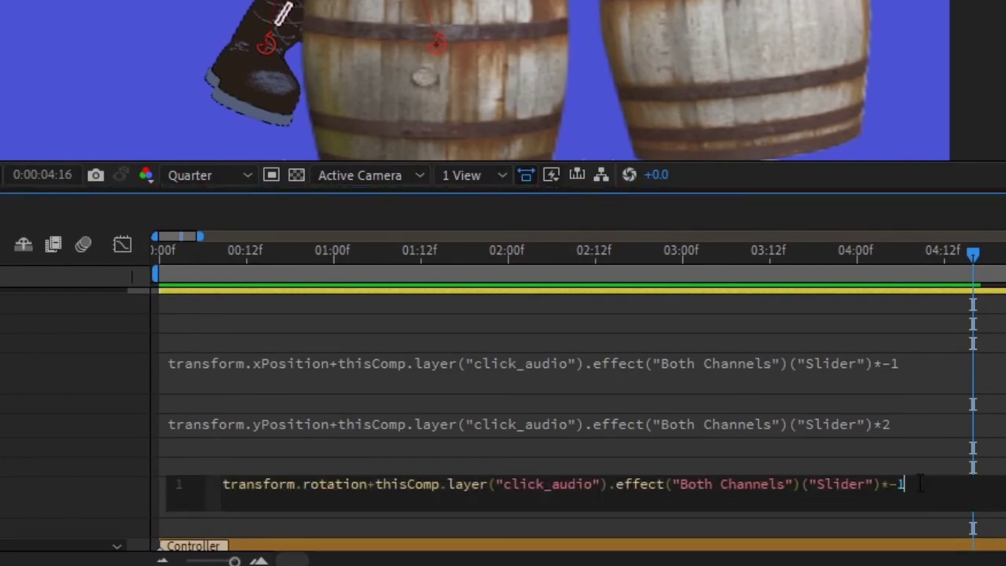
{"action": "key", "text": "BackSpace"}
{"action": "type", "text": ".2"}
{"action": "left_click", "coordinate": [906, 463]}
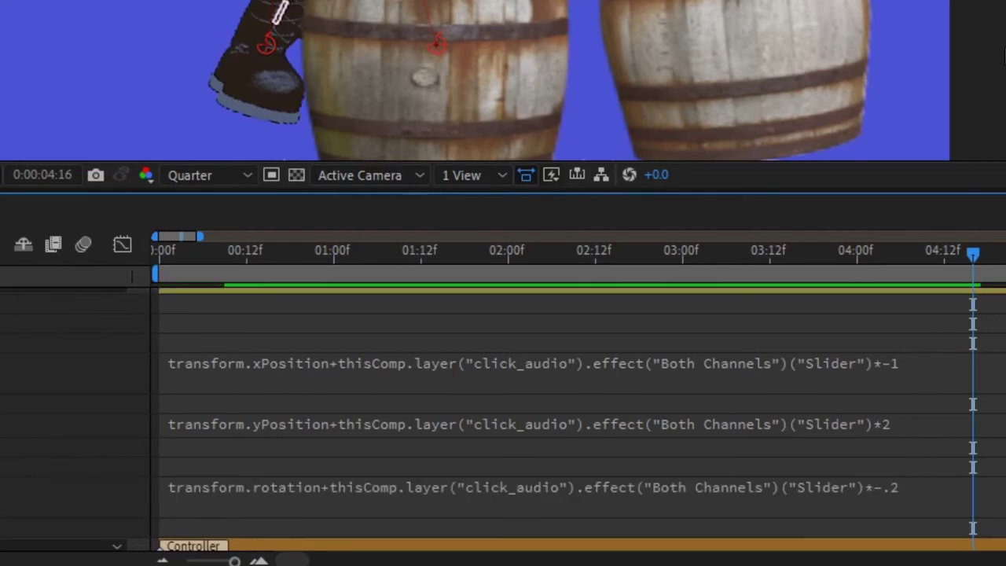
{"action": "left_click", "coordinate": [920, 116]}
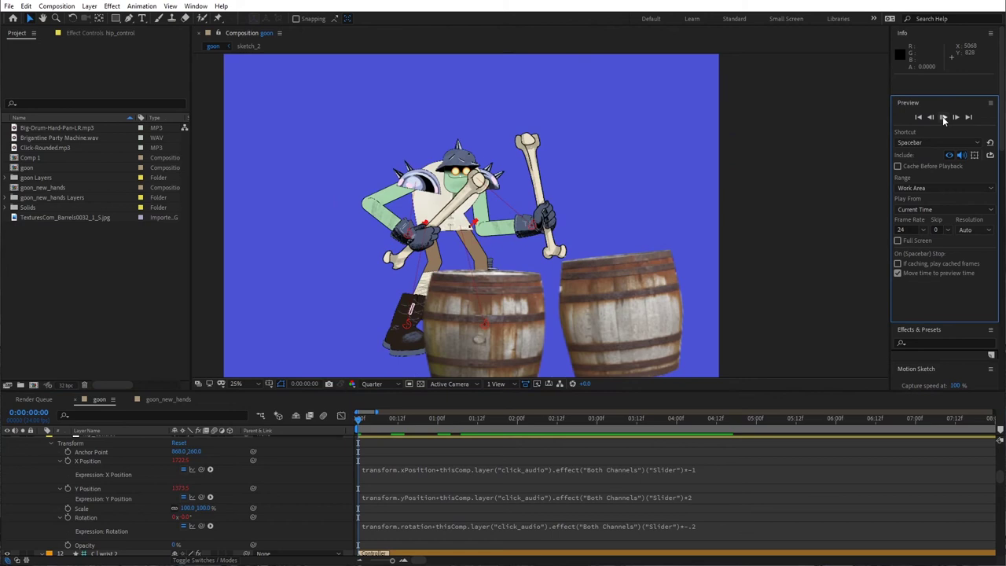
{"action": "left_click", "coordinate": [943, 118]}
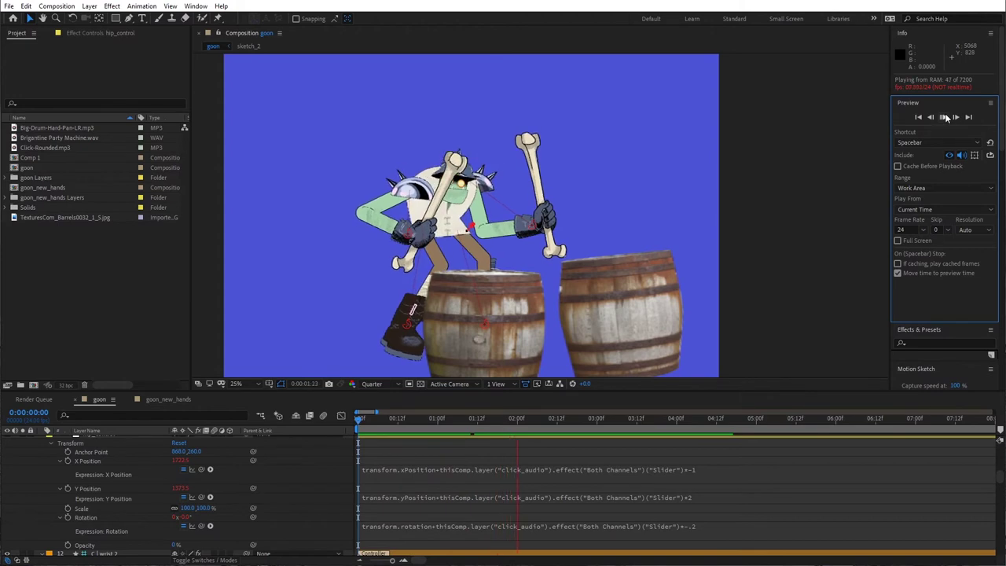
{"action": "left_click", "coordinate": [946, 116]}
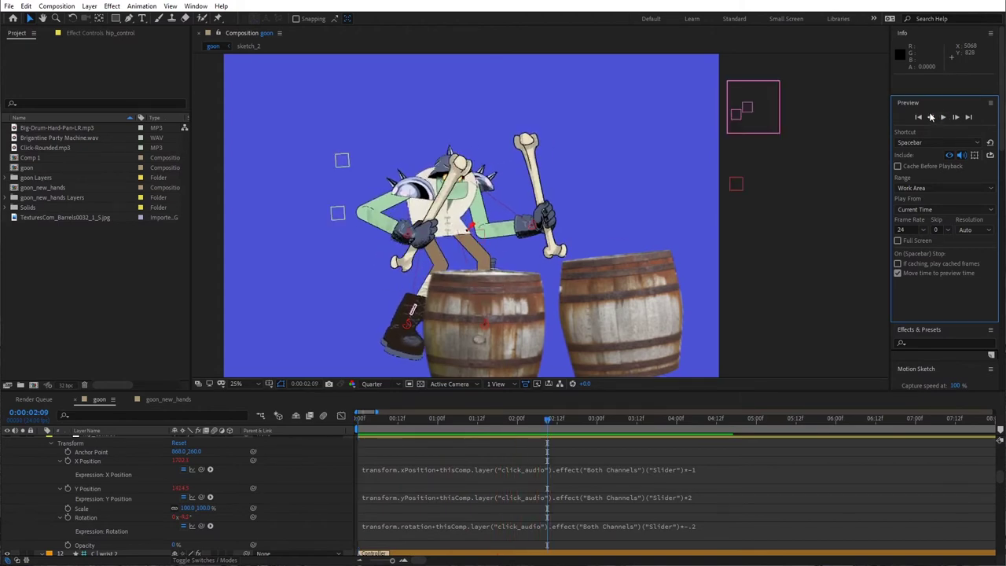
{"action": "left_click", "coordinate": [920, 117]}
{"action": "left_click", "coordinate": [943, 117]}
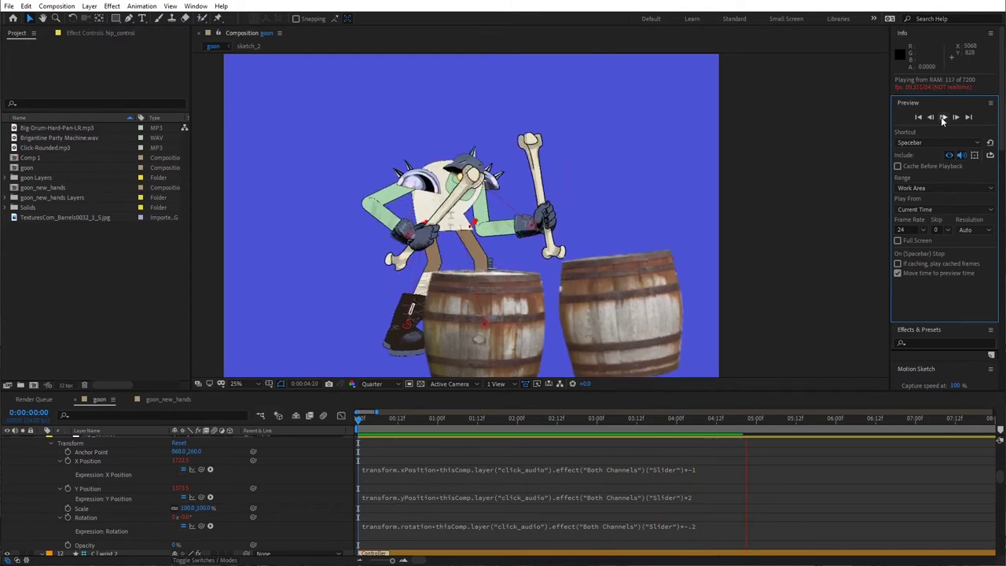
{"action": "key", "text": "space"}
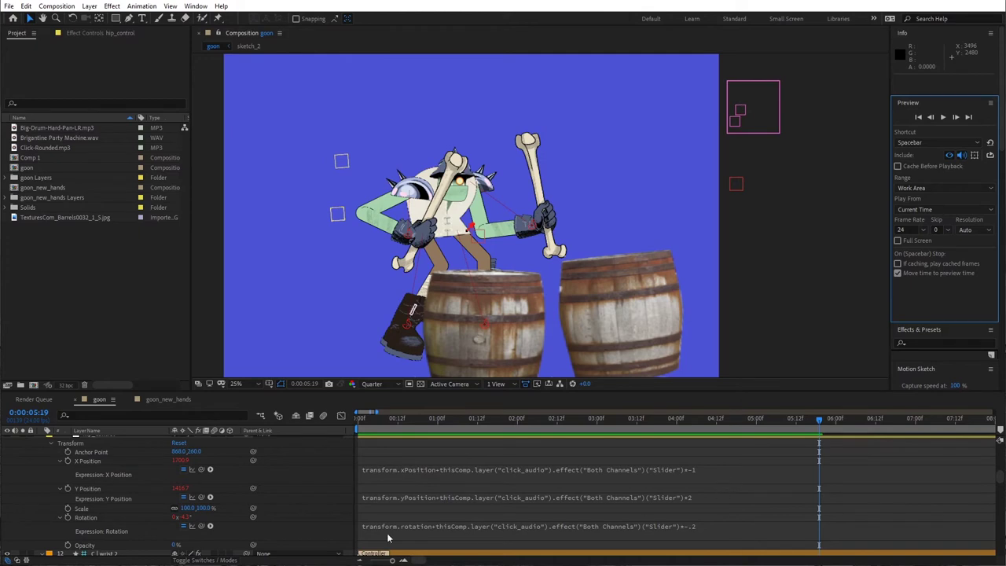
{"action": "scroll", "coordinate": [232, 517], "scroll_direction": "up", "scroll_amount": 10}
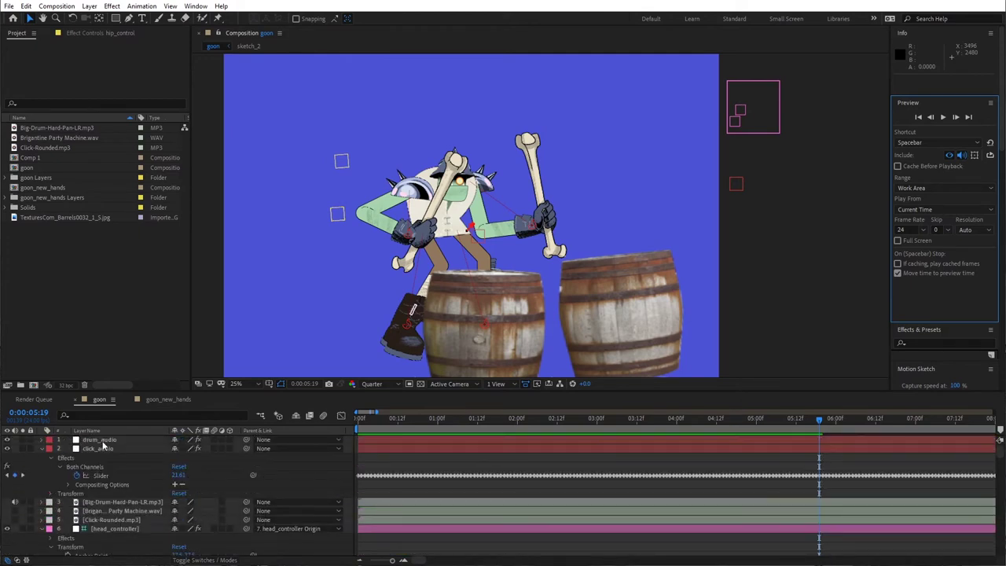